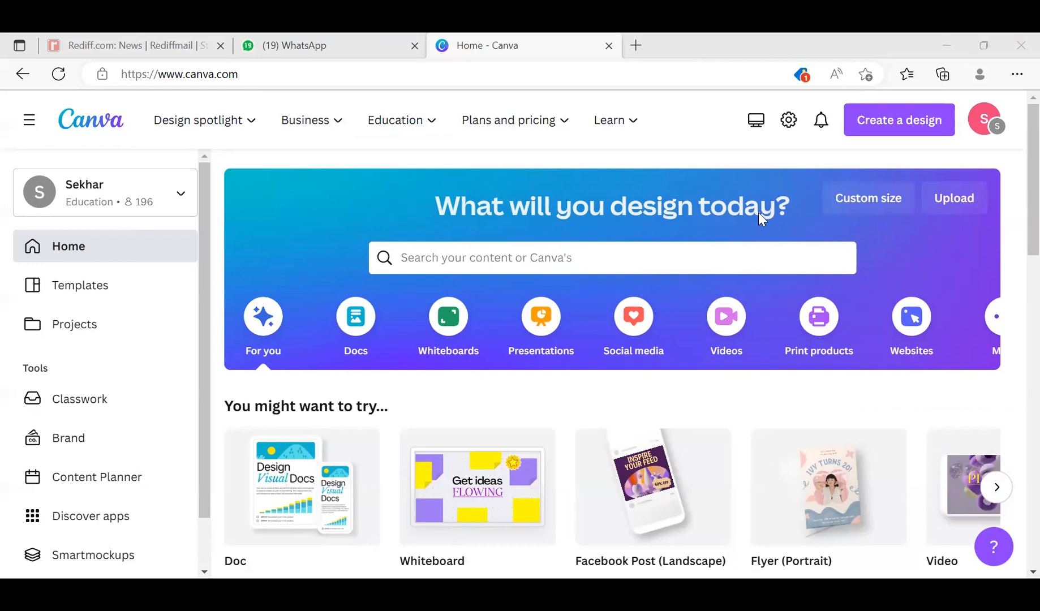
- Review the template search suggestions and the Design spotlight, Business and Education offerings on the home page
{"action": "left_click", "coordinate": [613, 263]}
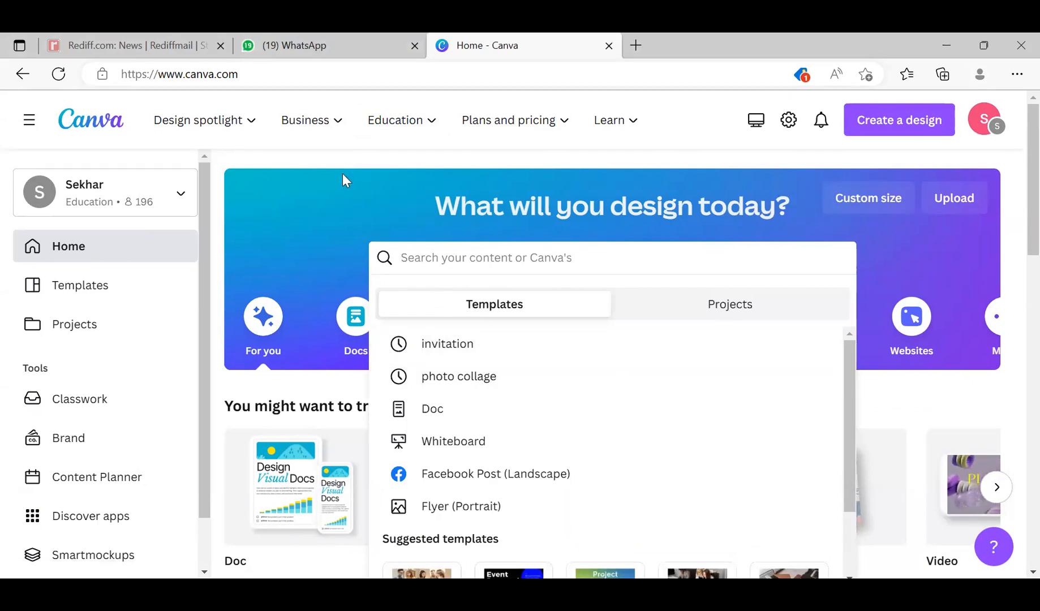
{"action": "mouse_move", "coordinate": [251, 139]}
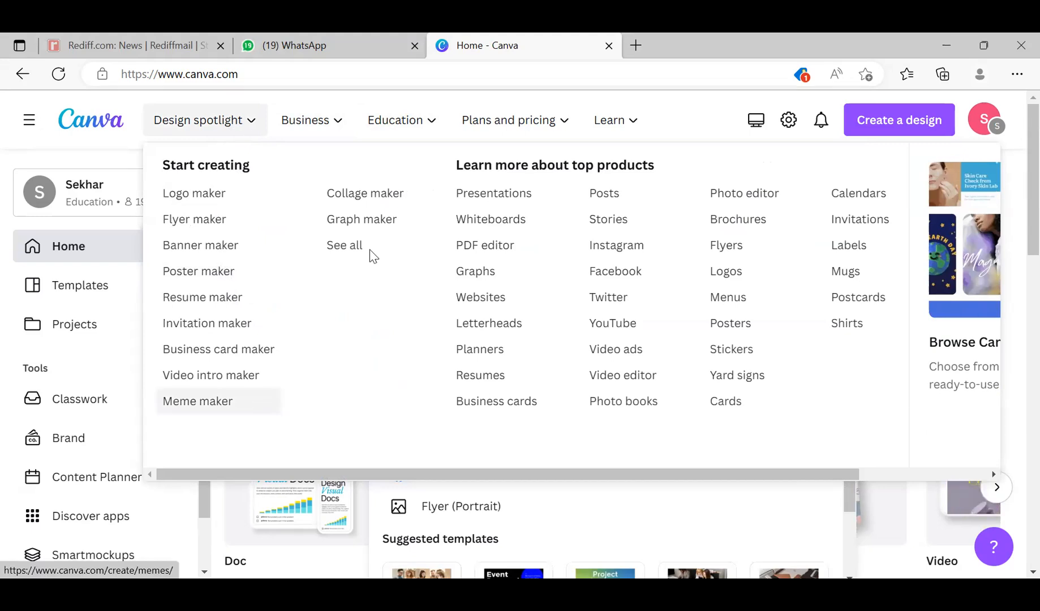
{"action": "mouse_move", "coordinate": [331, 124]}
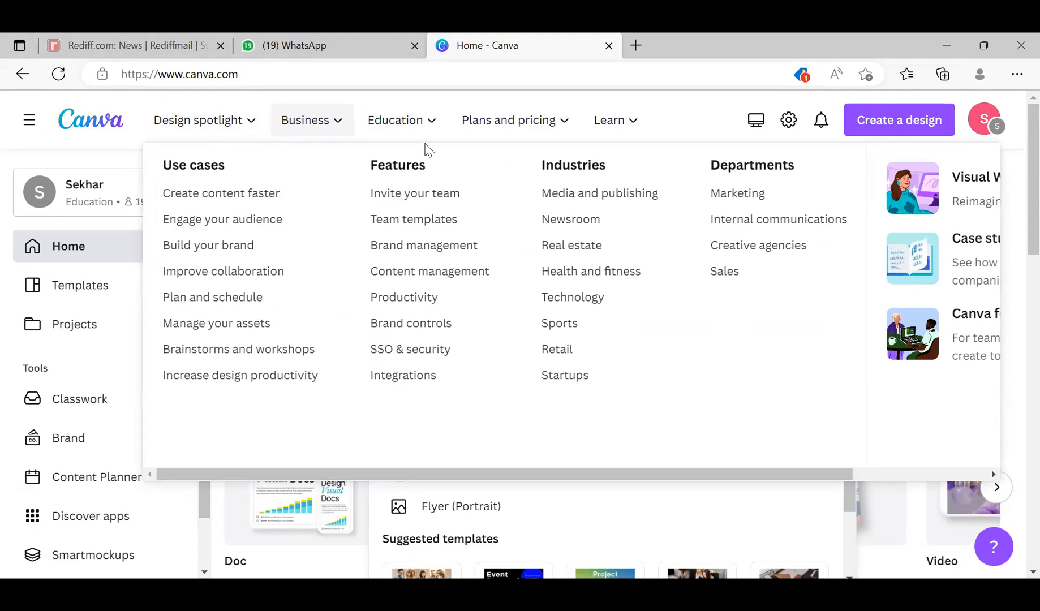
{"action": "mouse_move", "coordinate": [425, 120]}
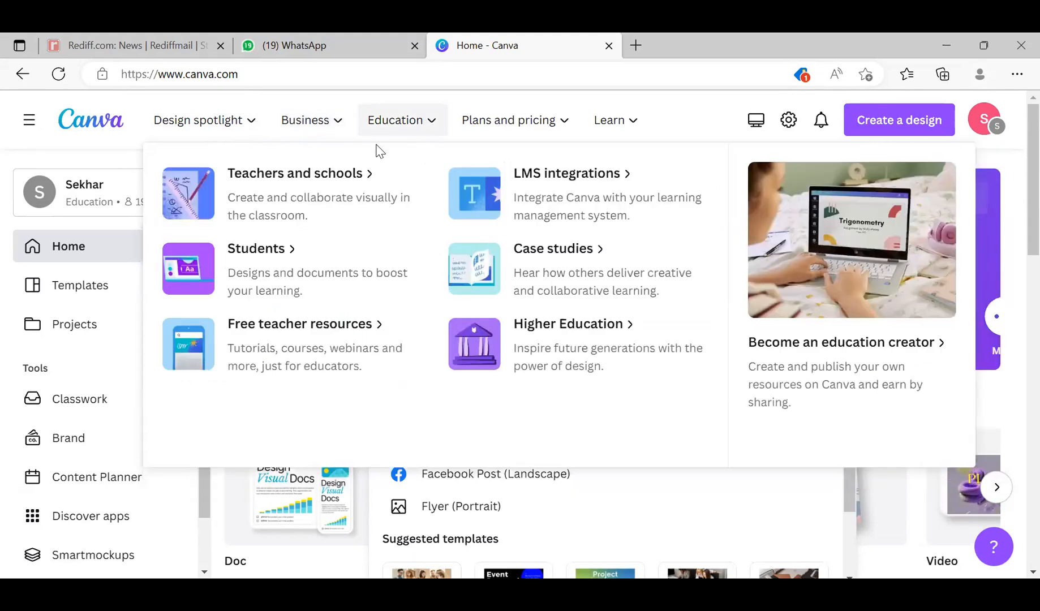
{"action": "mouse_move", "coordinate": [555, 129]}
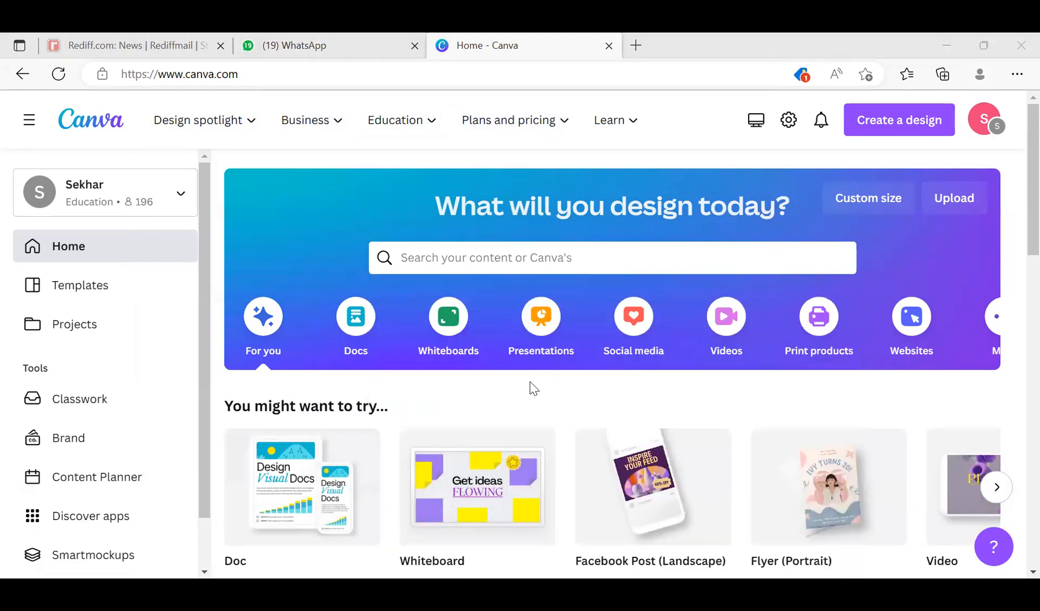
- Examine the suggested design types and the recent designs on the home page
{"action": "scroll", "coordinate": [540, 396], "scroll_direction": "down", "scroll_amount": 3}
{"action": "scroll", "coordinate": [540, 396], "scroll_direction": "up", "scroll_amount": 3}
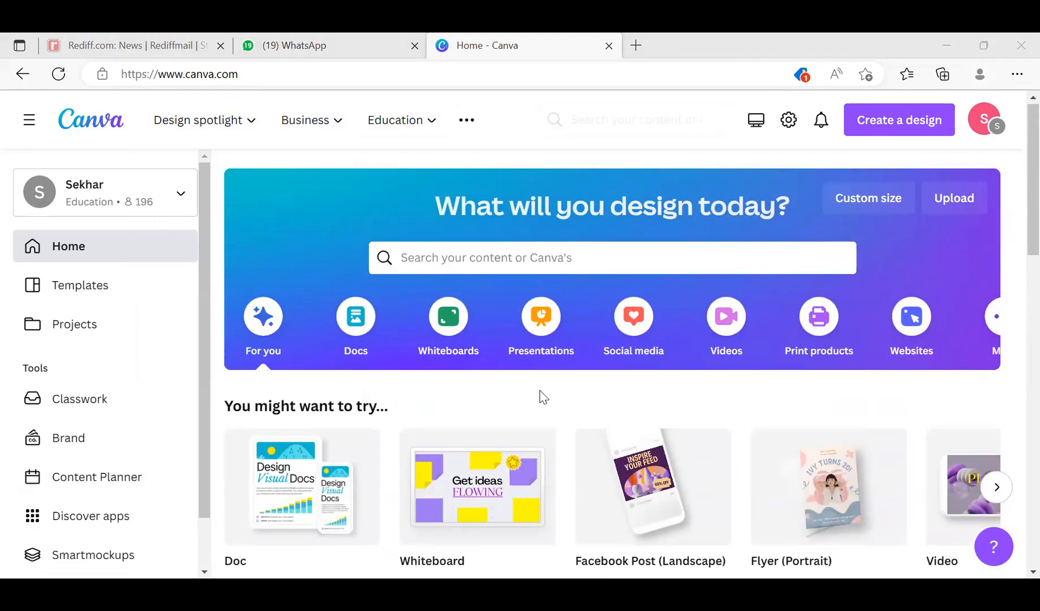
{"action": "scroll", "coordinate": [562, 441], "scroll_direction": "down", "scroll_amount": 3}
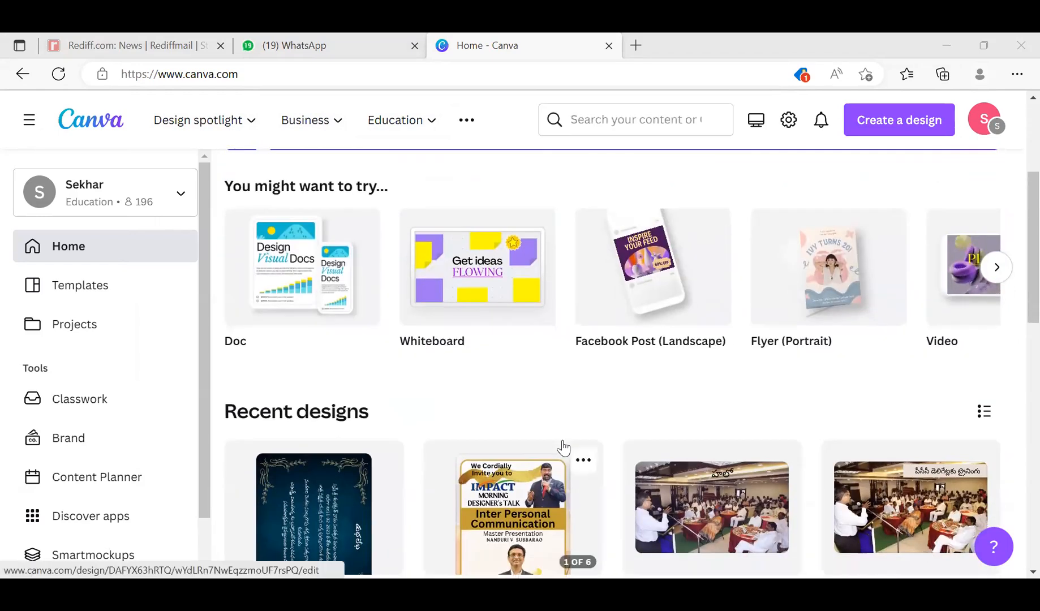
{"action": "scroll", "coordinate": [561, 440], "scroll_direction": "up", "scroll_amount": 4}
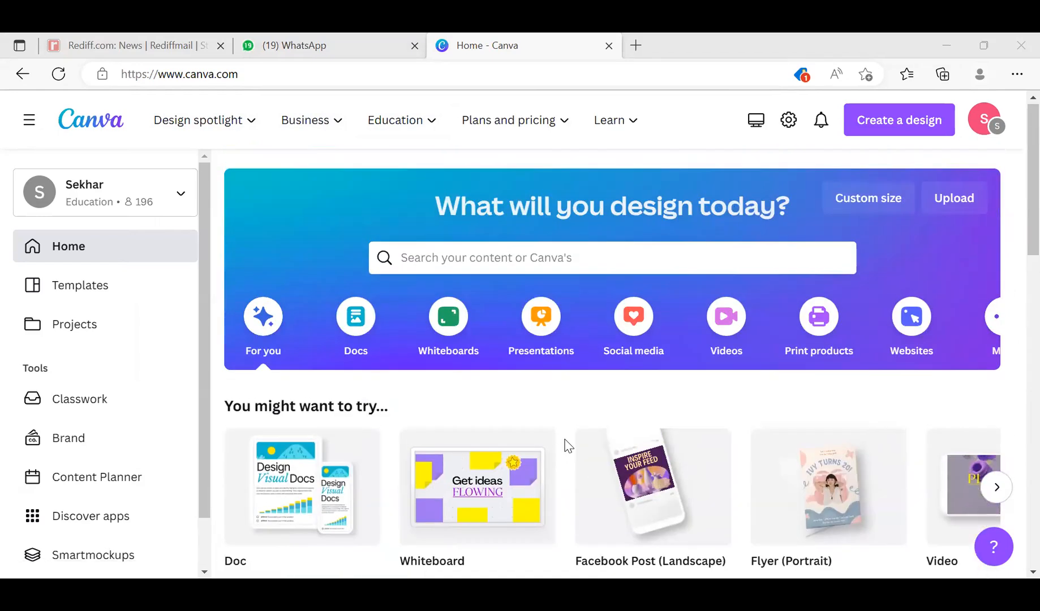
{"action": "scroll", "coordinate": [566, 442], "scroll_direction": "down", "scroll_amount": 3}
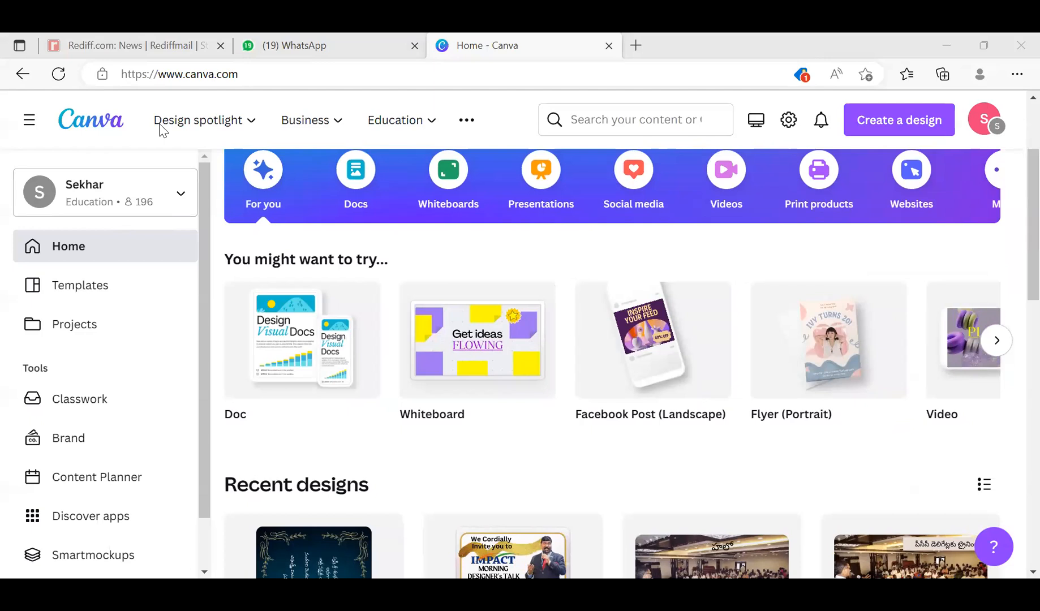
{"action": "scroll", "coordinate": [523, 546], "scroll_direction": "down", "scroll_amount": 1}
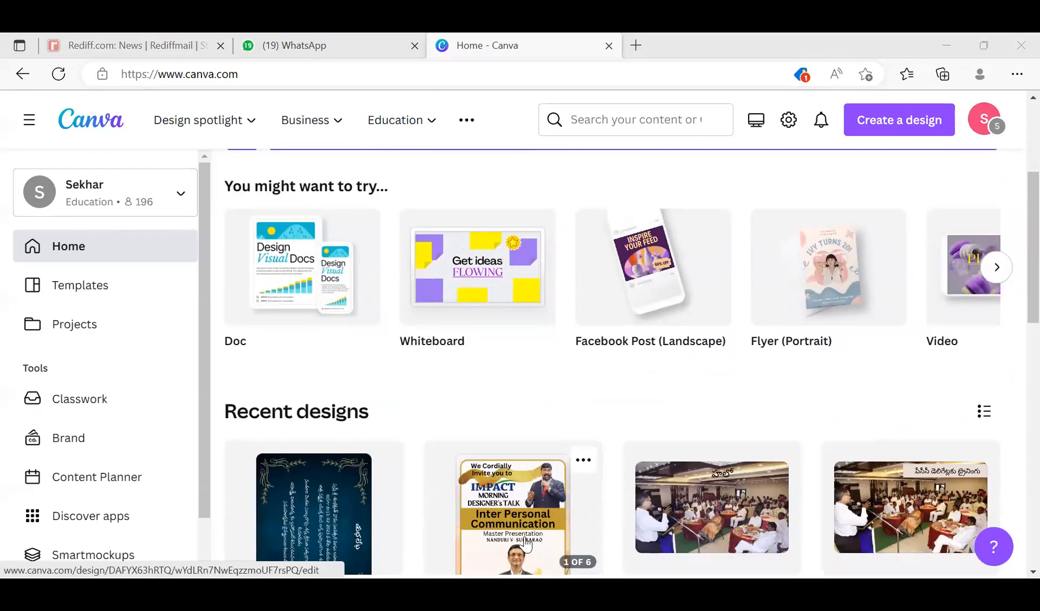
{"action": "scroll", "coordinate": [526, 545], "scroll_direction": "up", "scroll_amount": 3}
{"action": "scroll", "coordinate": [362, 363], "scroll_direction": "up", "scroll_amount": 1}
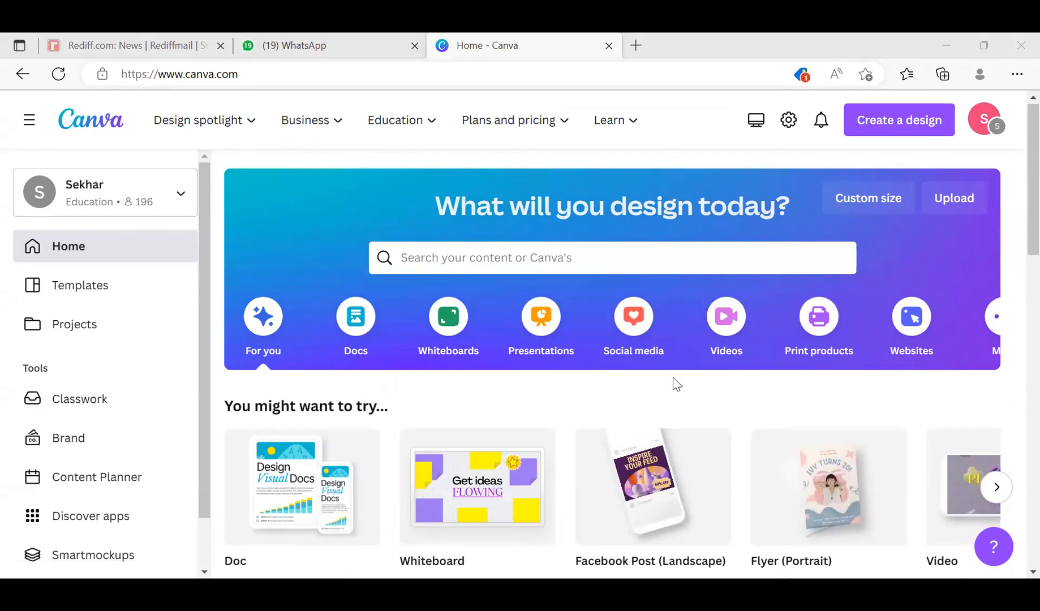
- Browse the social media design types and create a blank Facebook Event Cover design
{"action": "left_click", "coordinate": [626, 315]}
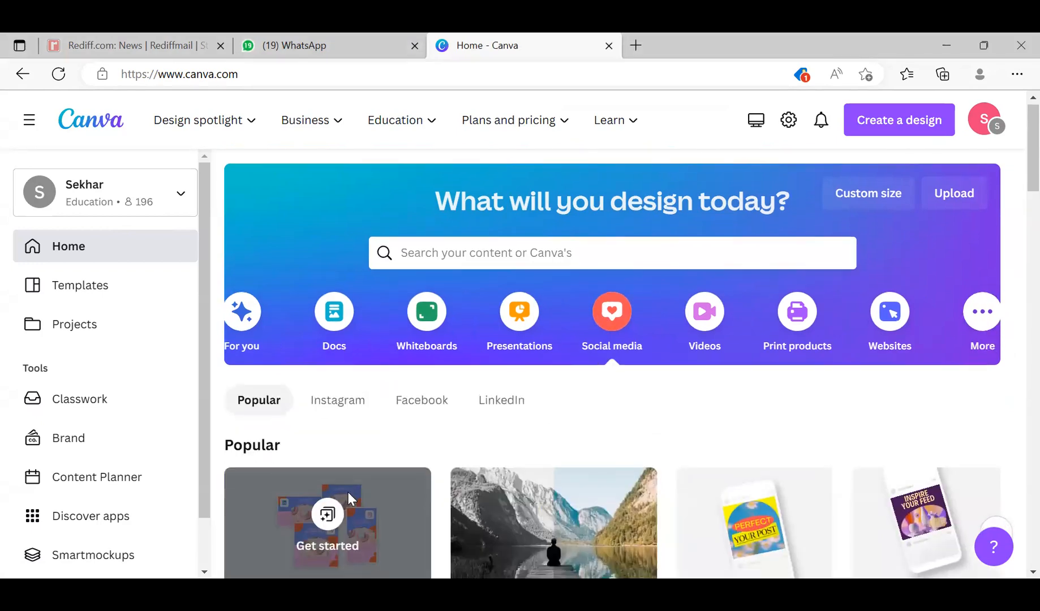
{"action": "scroll", "coordinate": [374, 549], "scroll_direction": "down", "scroll_amount": 3}
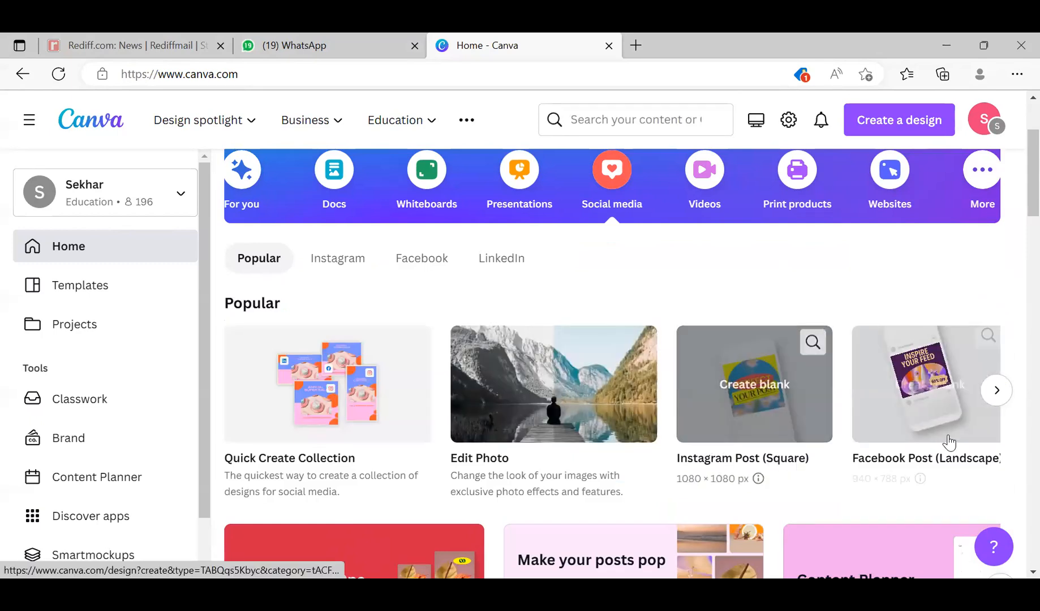
{"action": "scroll", "coordinate": [942, 449], "scroll_direction": "down", "scroll_amount": 1}
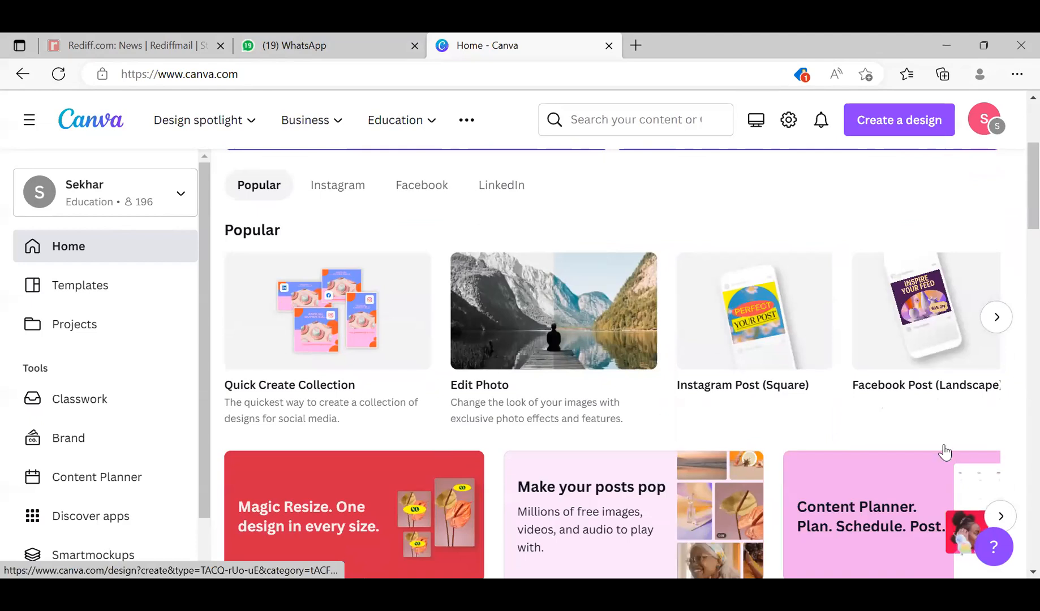
{"action": "scroll", "coordinate": [942, 455], "scroll_direction": "up", "scroll_amount": 2}
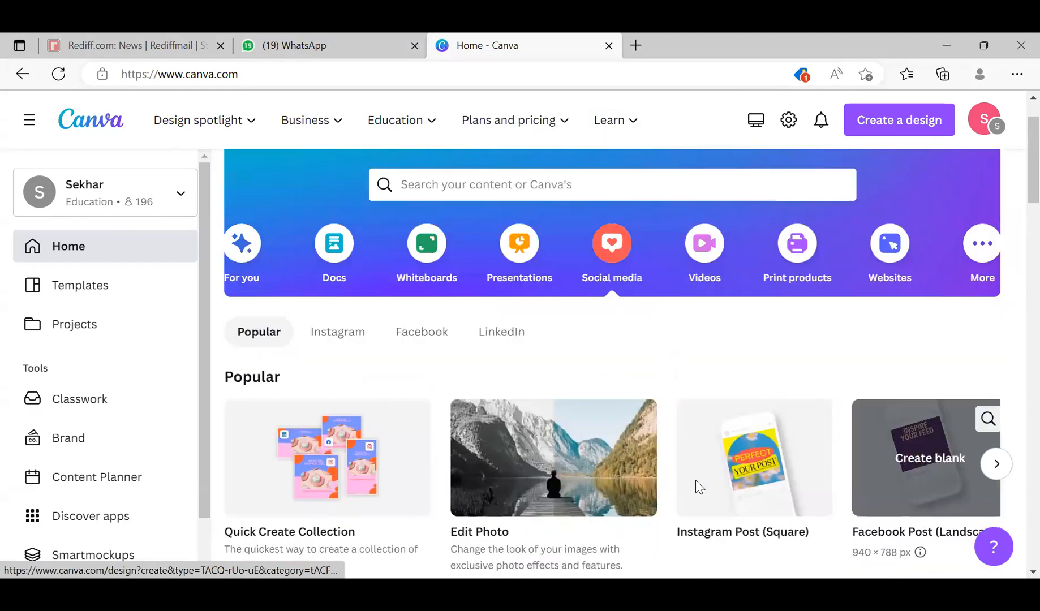
{"action": "scroll", "coordinate": [690, 487], "scroll_direction": "down", "scroll_amount": 3}
{"action": "scroll", "coordinate": [576, 478], "scroll_direction": "down", "scroll_amount": 6}
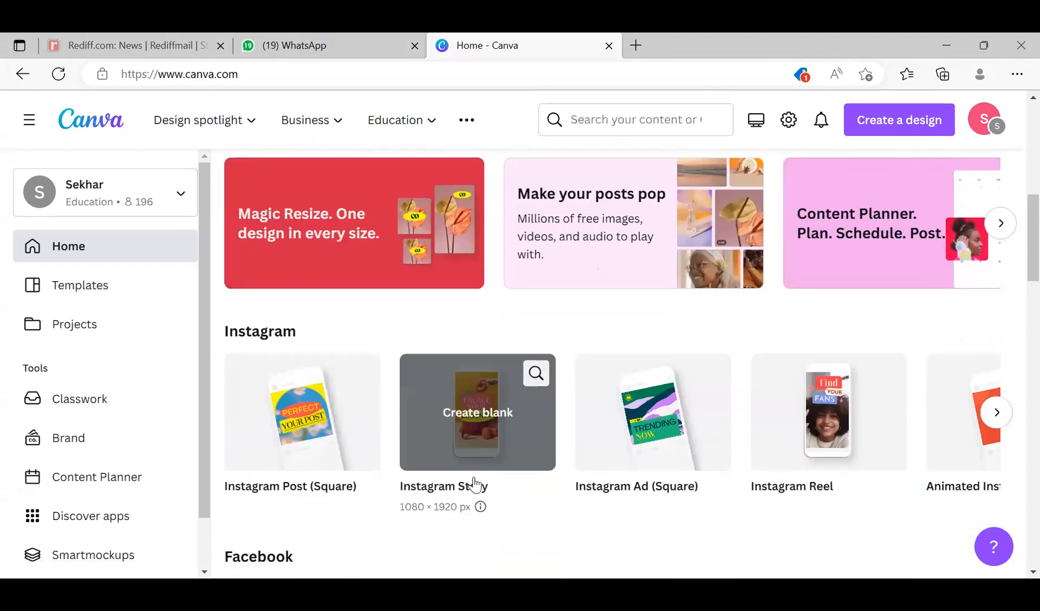
{"action": "scroll", "coordinate": [423, 347], "scroll_direction": "down", "scroll_amount": 1}
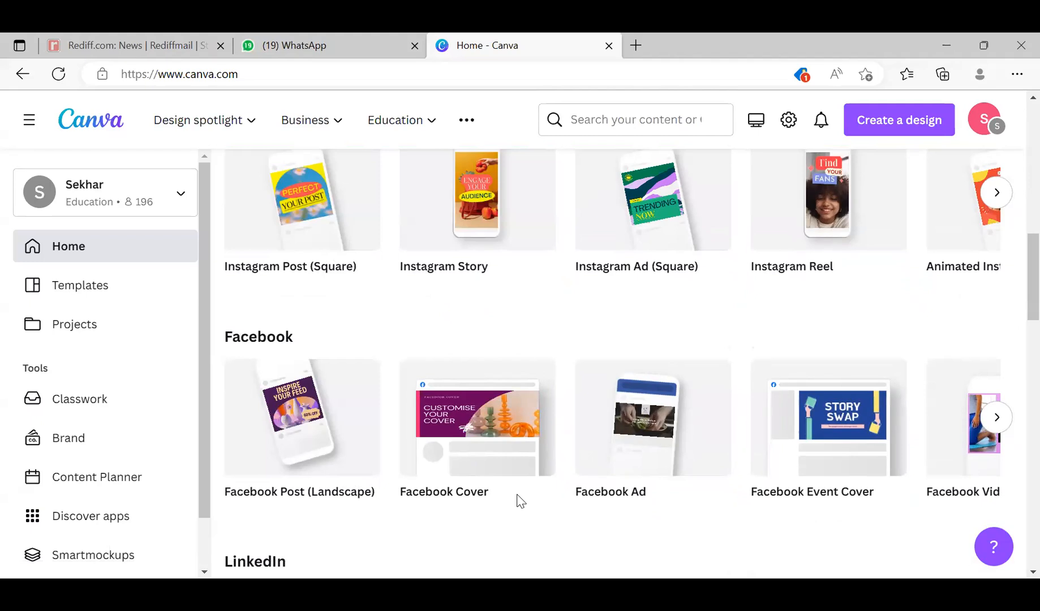
{"action": "left_click", "coordinate": [848, 416]}
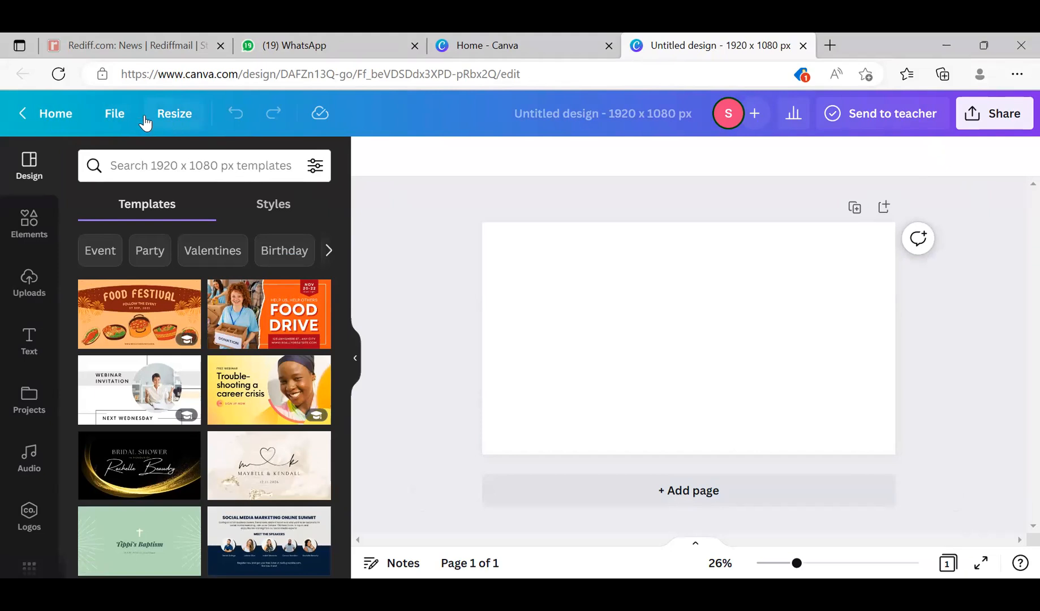
- Review the design's file commands and the custom Resize options, including the available measurement units
{"action": "left_click", "coordinate": [115, 113]}
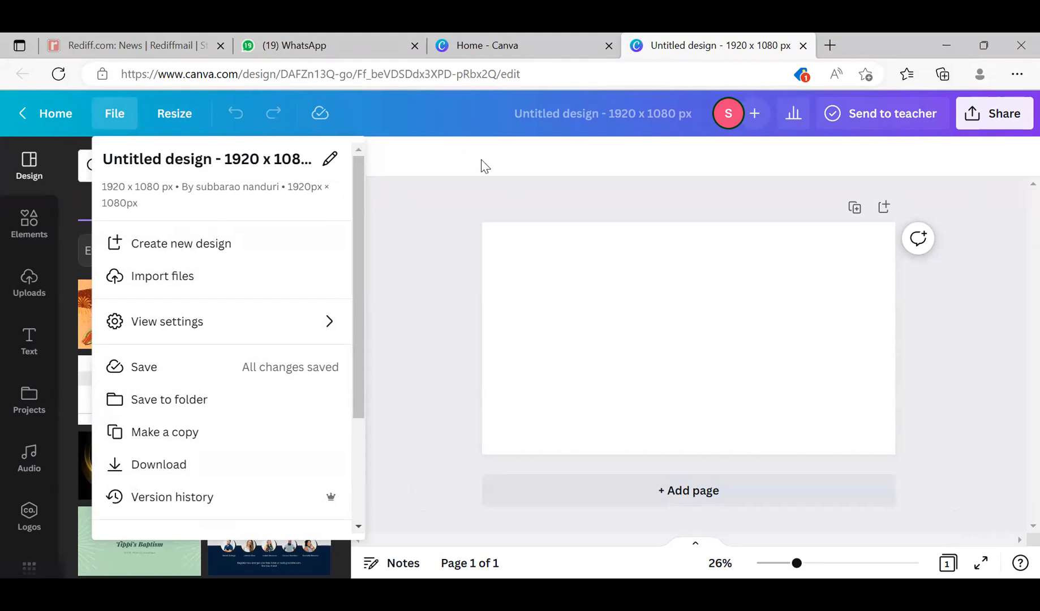
{"action": "left_click", "coordinate": [448, 120]}
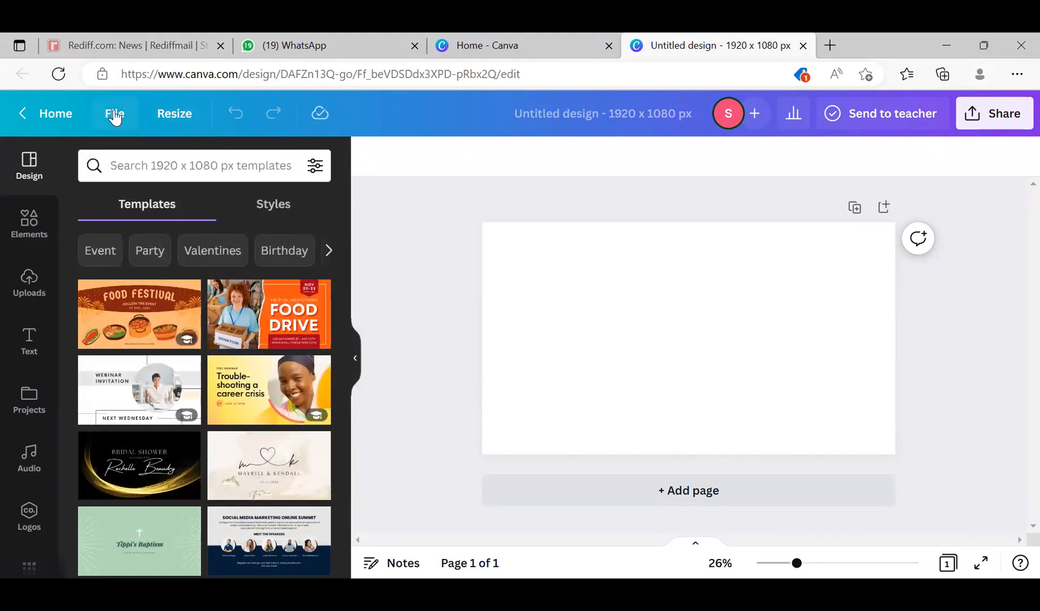
{"action": "left_click", "coordinate": [181, 116]}
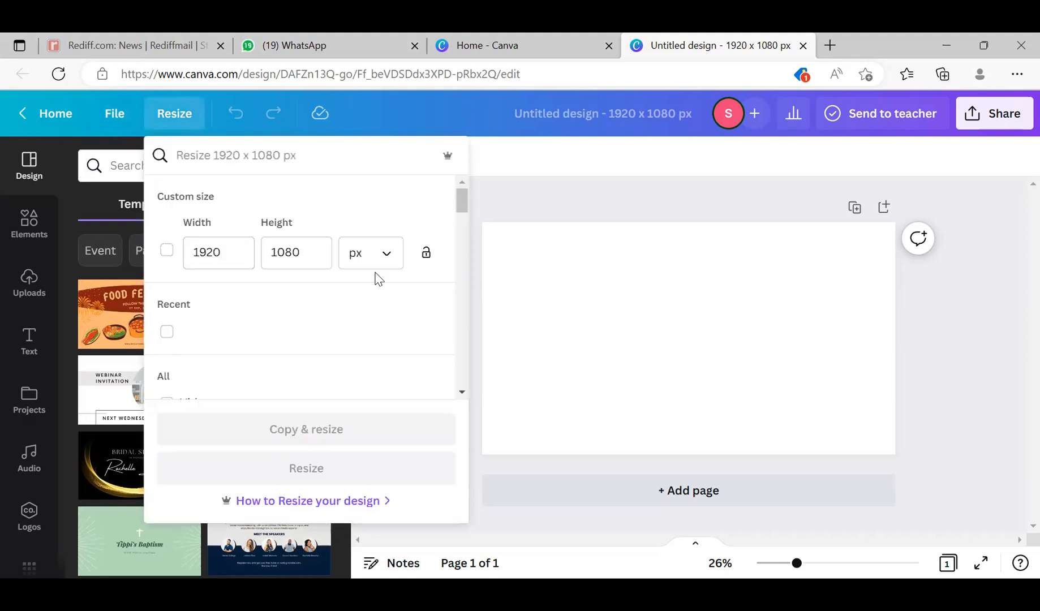
{"action": "left_click", "coordinate": [389, 259]}
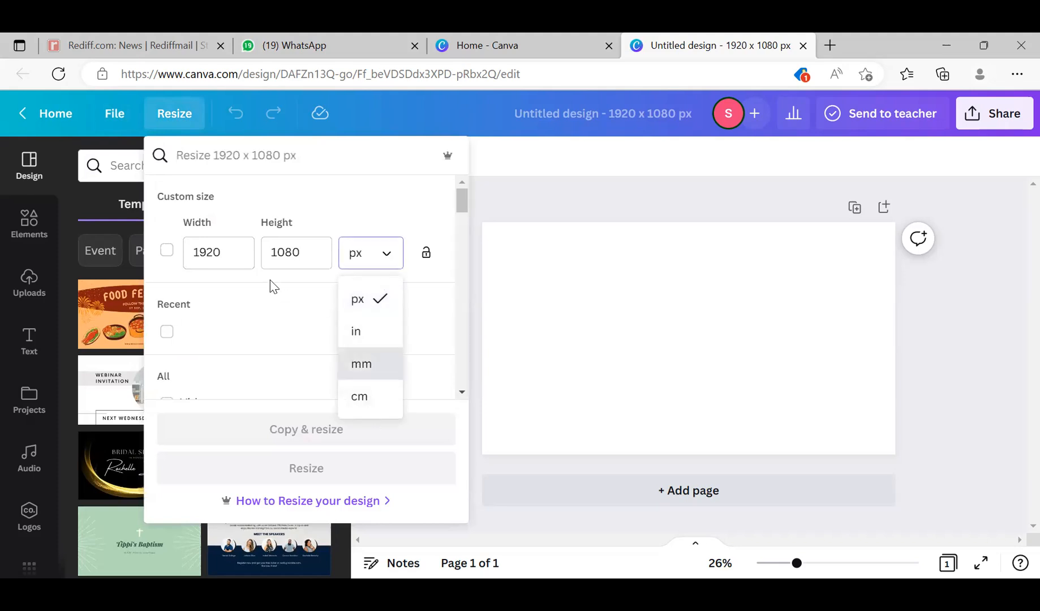
{"action": "left_click", "coordinate": [231, 306]}
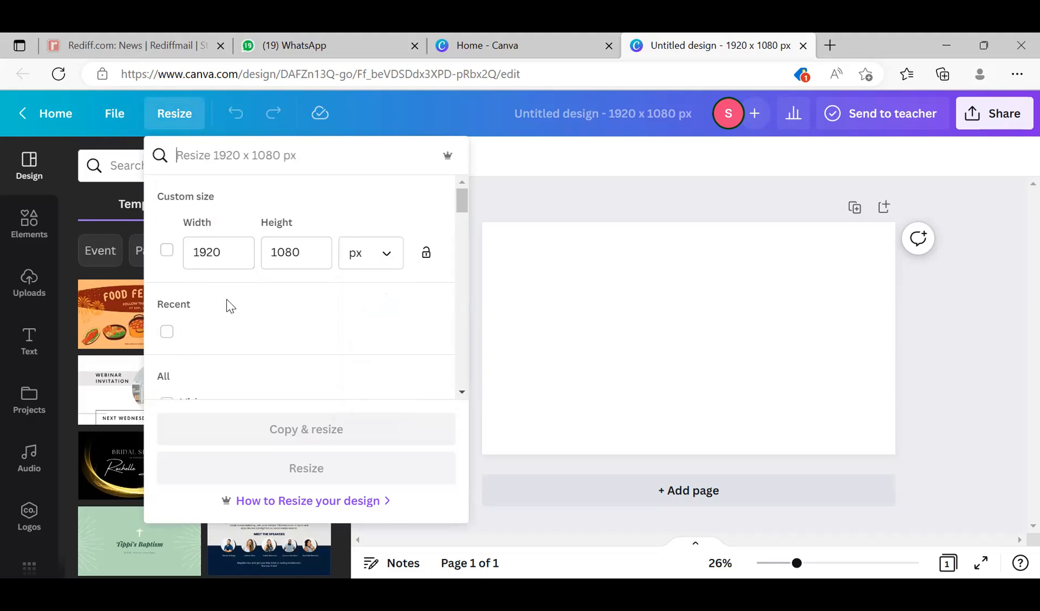
{"action": "left_click", "coordinate": [524, 238]}
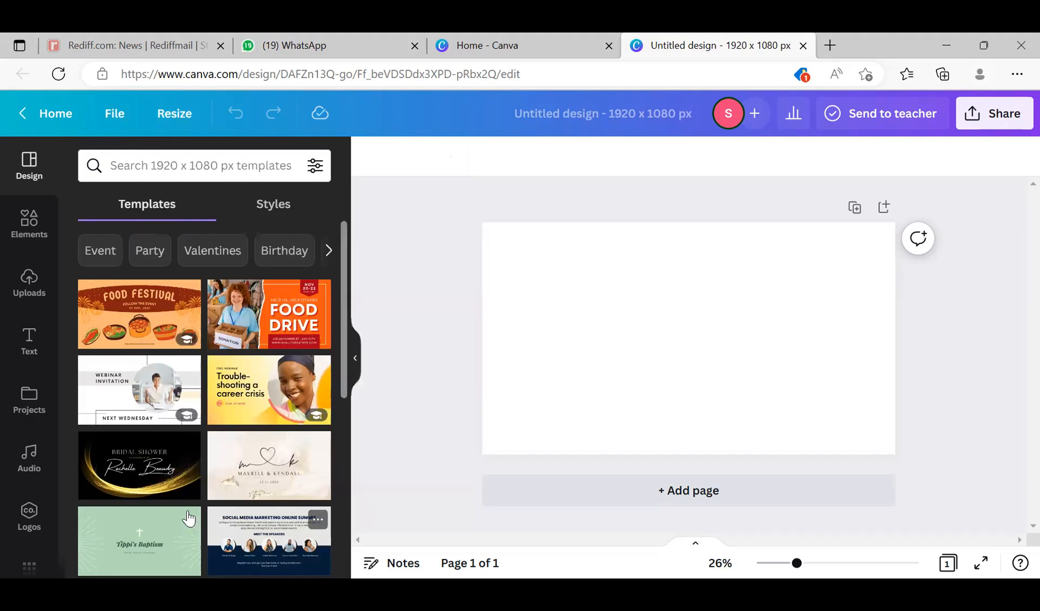
- Browse the design templates and apply the orange Food Drive template to the blank page
{"action": "scroll", "coordinate": [157, 492], "scroll_direction": "down", "scroll_amount": 3}
{"action": "scroll", "coordinate": [158, 491], "scroll_direction": "up", "scroll_amount": 3}
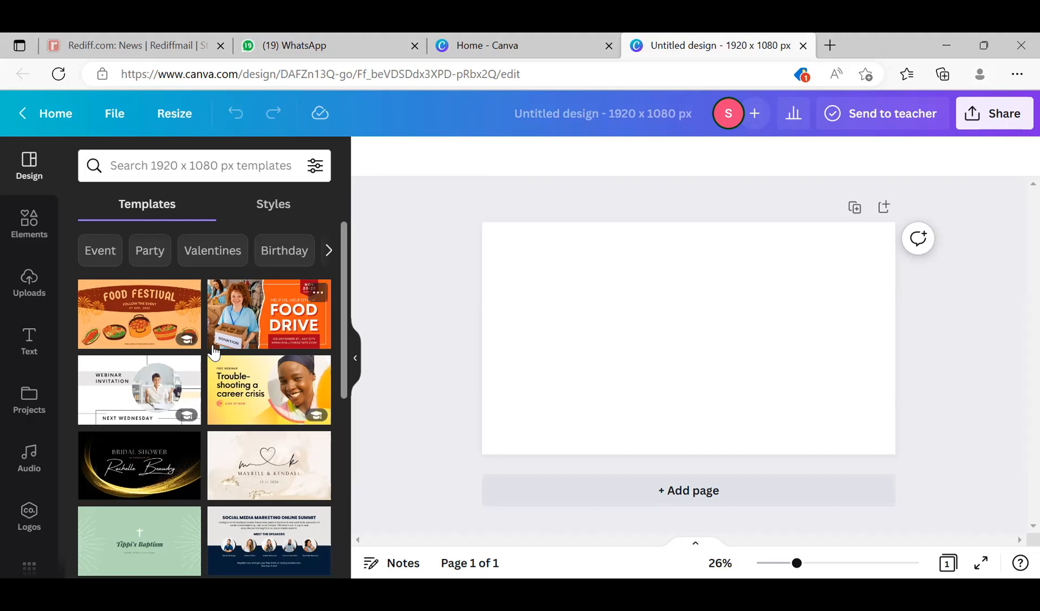
{"action": "left_click", "coordinate": [230, 320]}
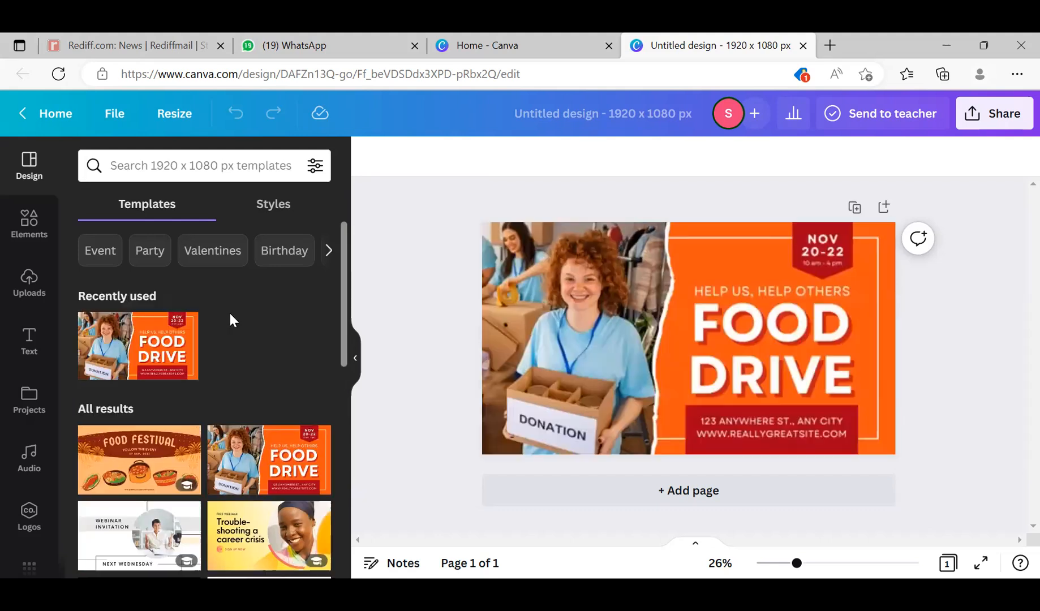
- Inspect the Food Drive design's individual elements by selecting its background, heading, border frame and photo, then clear the selection
{"action": "left_click", "coordinate": [813, 433]}
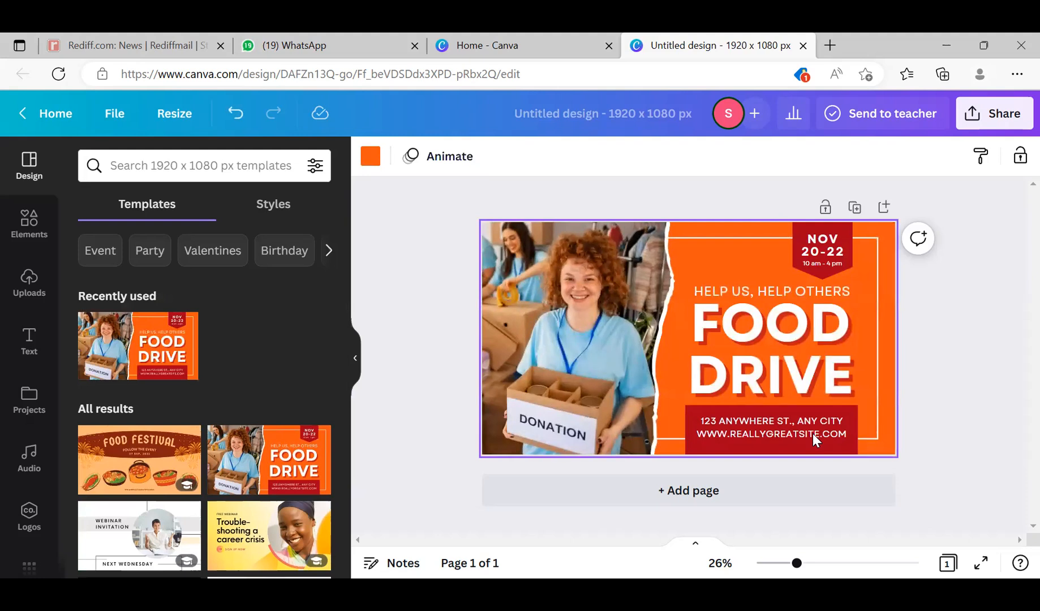
{"action": "left_click", "coordinate": [824, 341]}
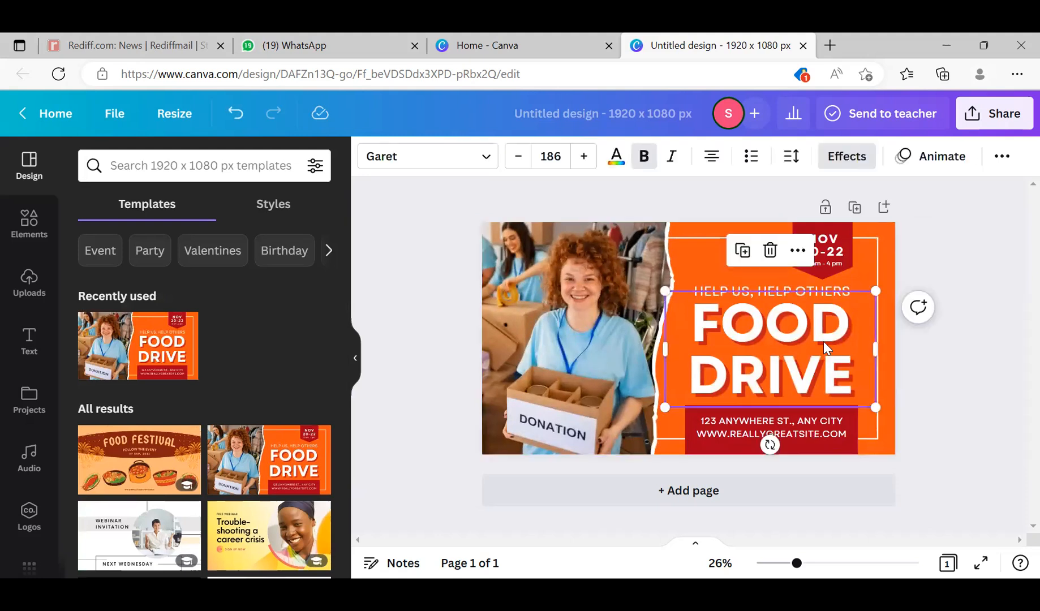
{"action": "left_click", "coordinate": [697, 249]}
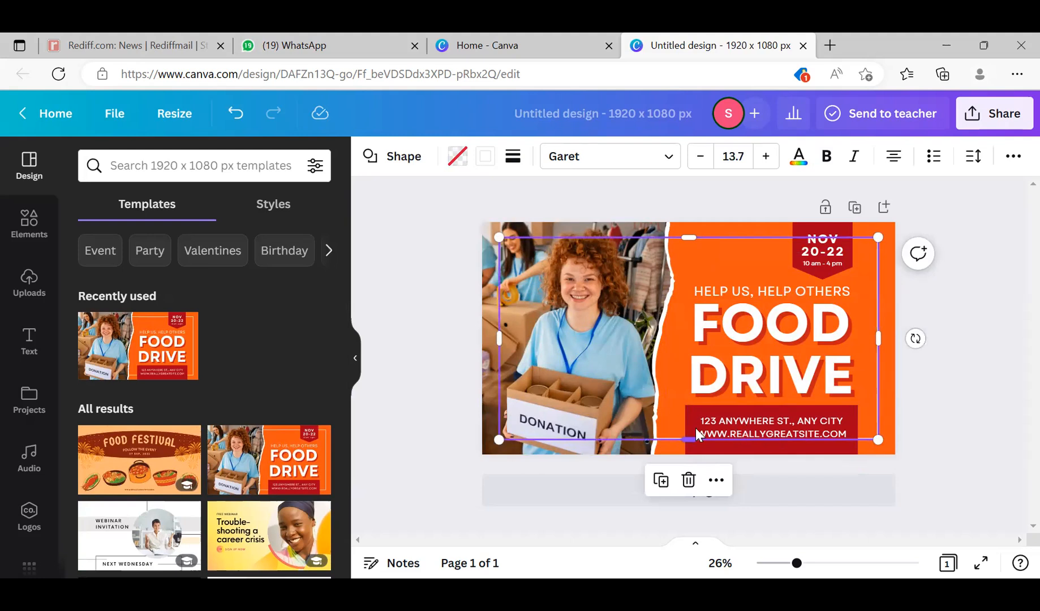
{"action": "left_click", "coordinate": [569, 442]}
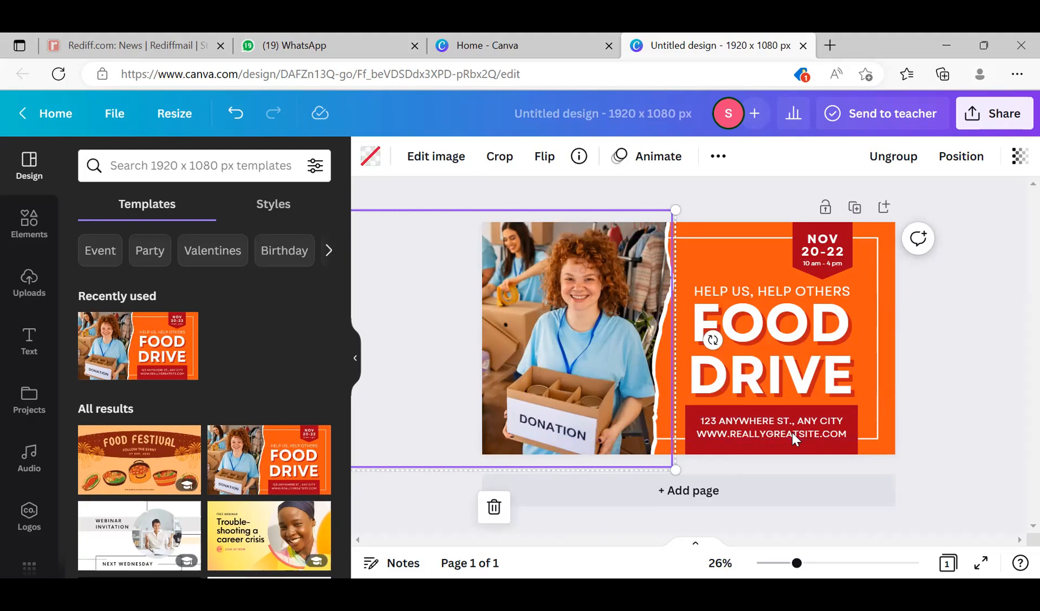
{"action": "left_click", "coordinate": [962, 398]}
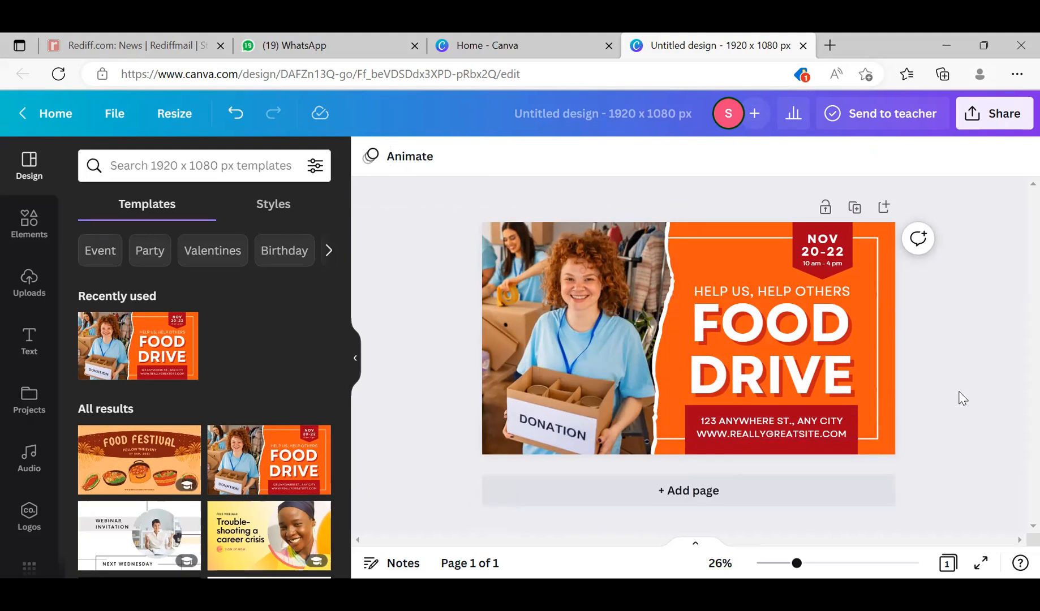
- Replace the Food Drive design with the yellow "Trouble-shooting a career crisis" webinar template
{"action": "left_click", "coordinate": [823, 361]}
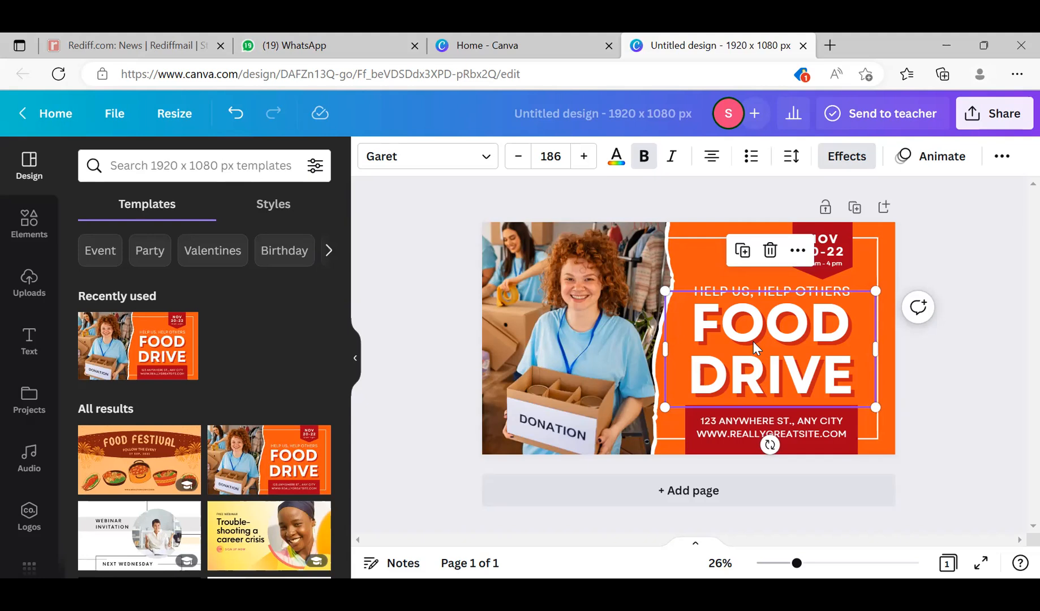
{"action": "left_click", "coordinate": [253, 537]}
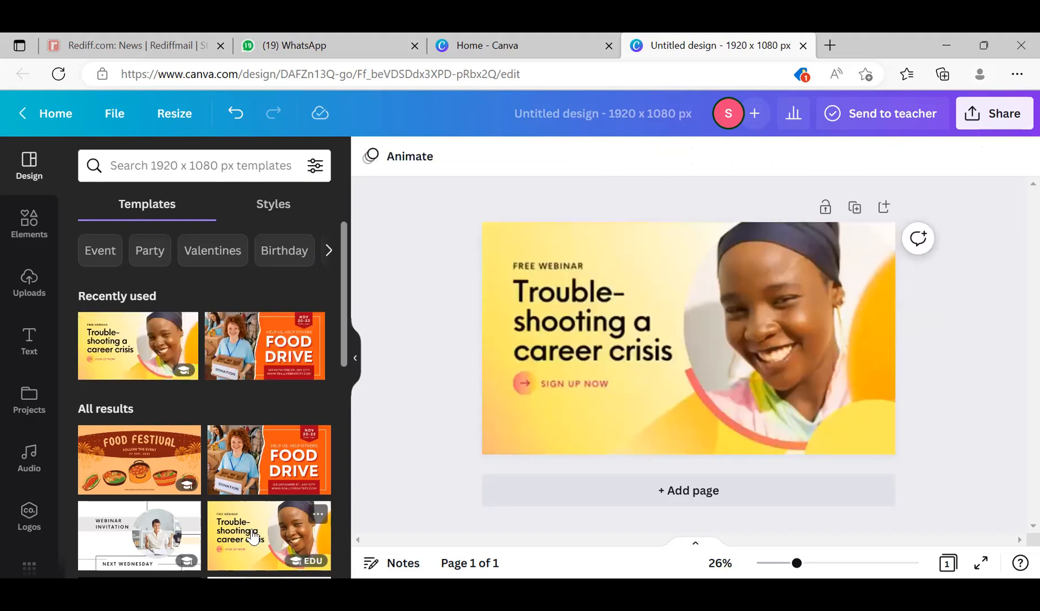
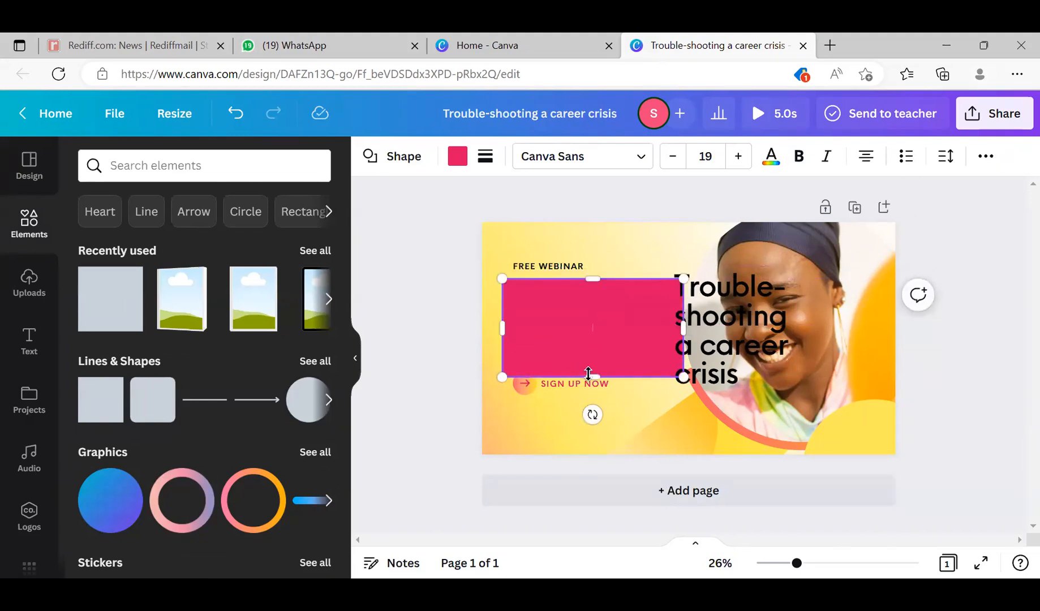
- Reduce the pink rectangle's height so it clears the SIGN UP NOW line, and recolor it blue (#0F61DB)
{"action": "mouse_move", "coordinate": [592, 378]}
{"action": "left_mouse_down"}
{"action": "mouse_move", "coordinate": [593, 347]}
{"action": "mouse_move", "coordinate": [592, 357]}
{"action": "left_mouse_up"}
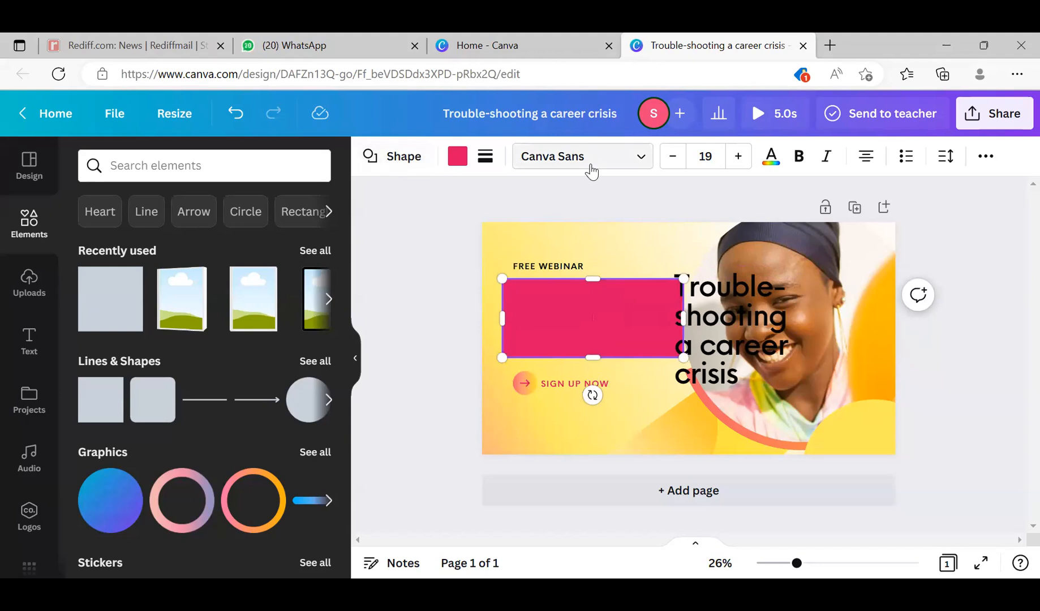
{"action": "left_click", "coordinate": [456, 156]}
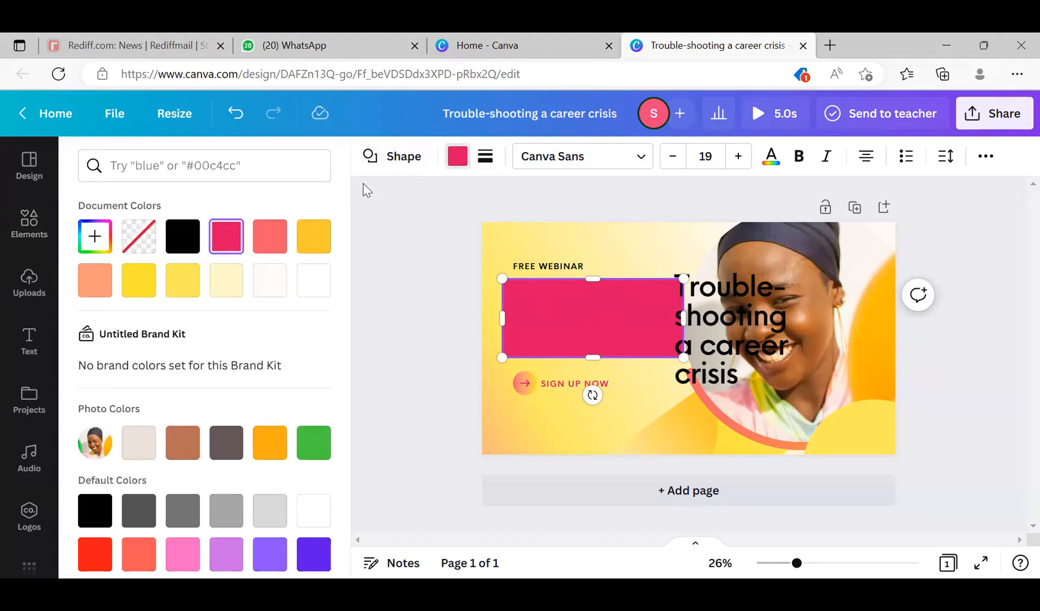
{"action": "left_click", "coordinate": [97, 243]}
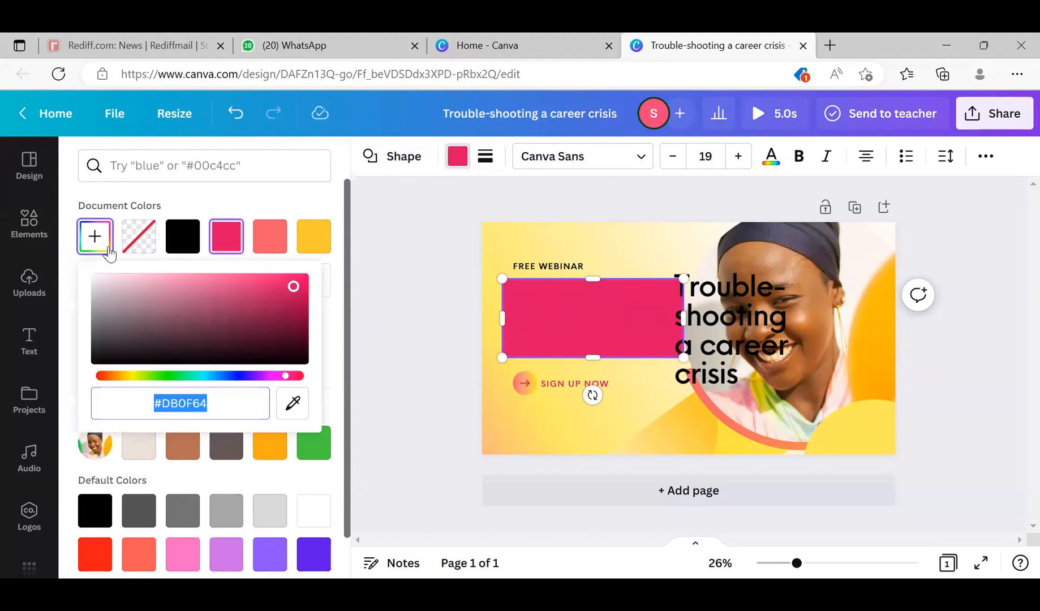
{"action": "left_click", "coordinate": [219, 378]}
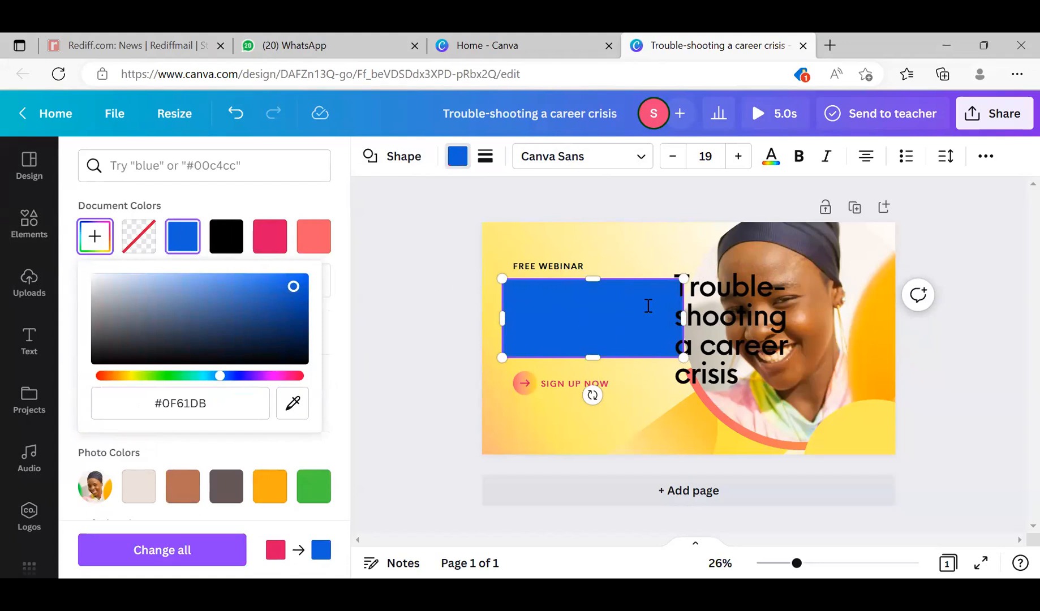
- Narrow the blue rectangle until it clears the heading text, and shift it slightly left on the page
{"action": "mouse_move", "coordinate": [681, 318]}
{"action": "left_mouse_down"}
{"action": "mouse_move", "coordinate": [659, 321]}
{"action": "mouse_move", "coordinate": [667, 324]}
{"action": "left_mouse_up"}
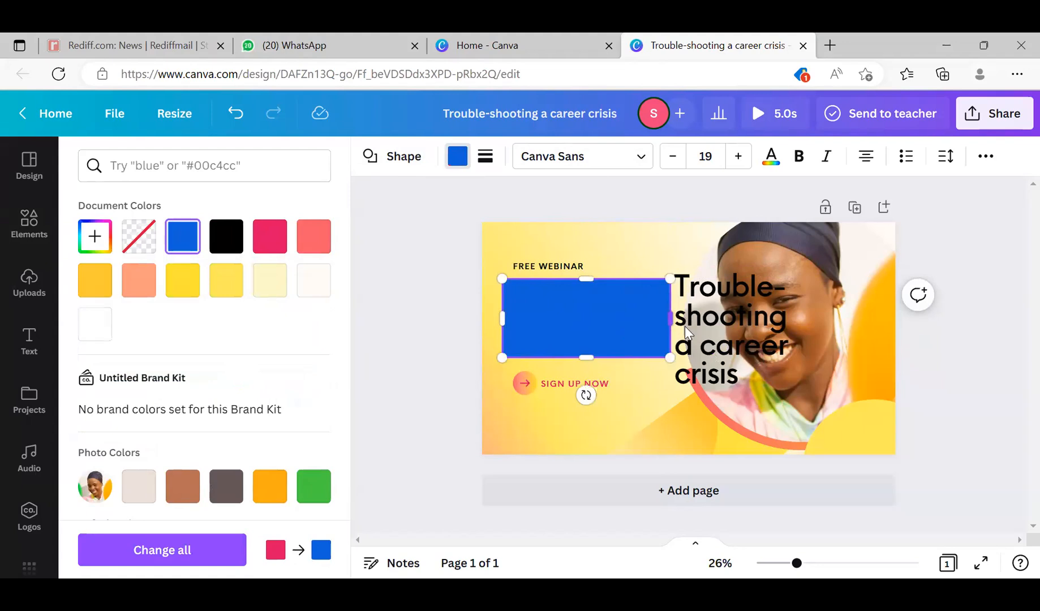
{"action": "left_click", "coordinate": [718, 334]}
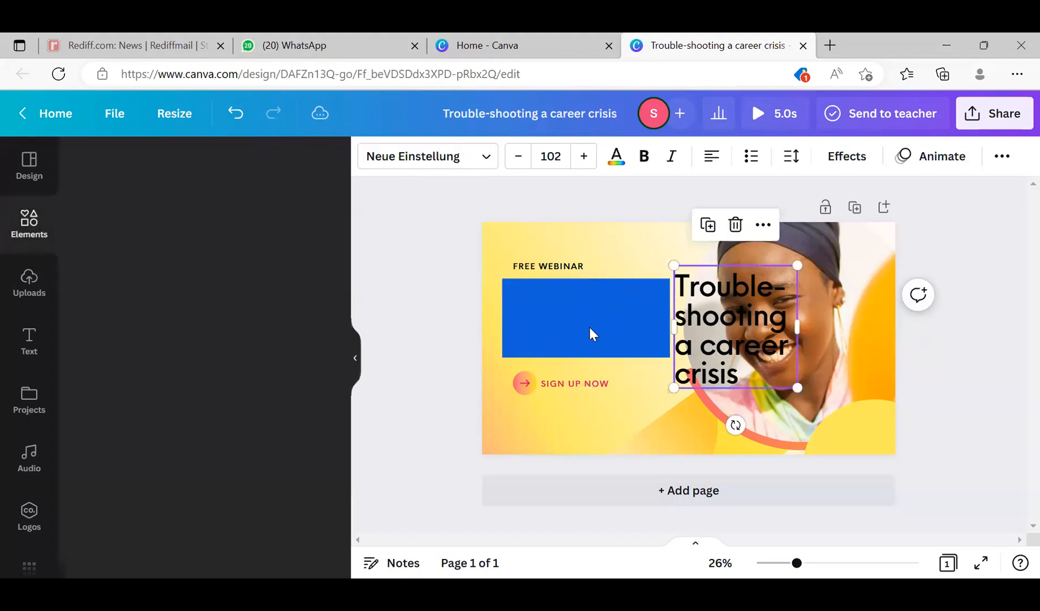
{"action": "left_click", "coordinate": [586, 324]}
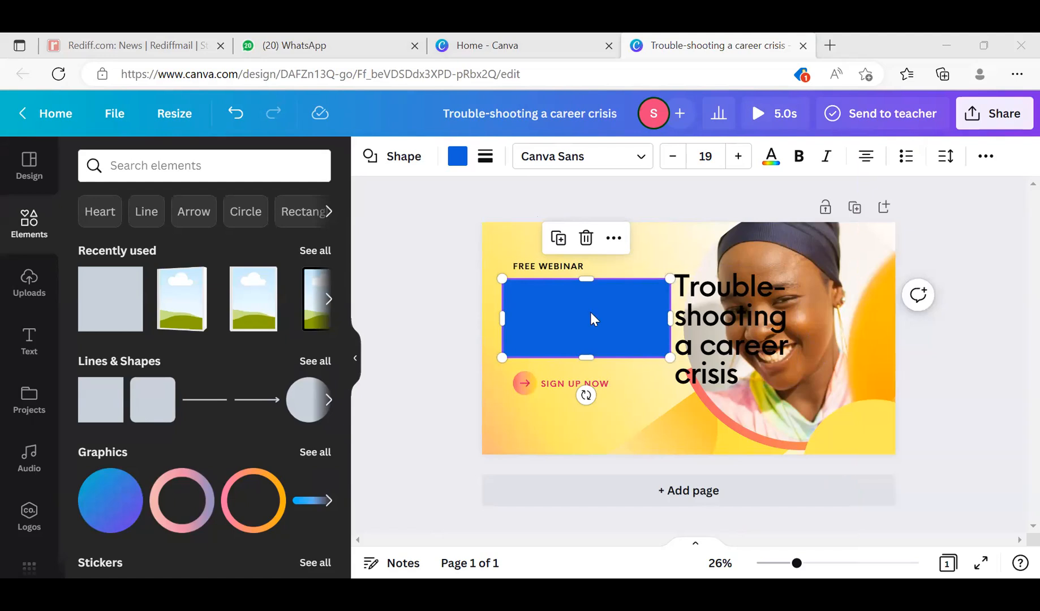
{"action": "mouse_move", "coordinate": [591, 313]}
{"action": "left_mouse_down"}
{"action": "mouse_move", "coordinate": [570, 318]}
{"action": "mouse_move", "coordinate": [581, 316]}
{"action": "left_mouse_up"}
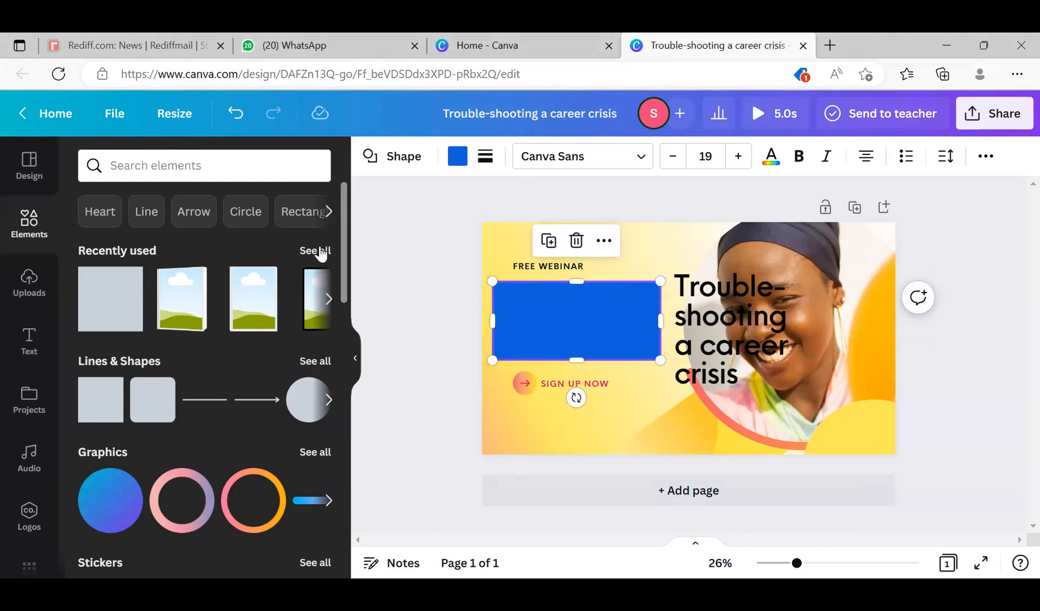
- Look through the element library's categories, including graphics, photos, videos and audio, and page through the Stickers collection
{"action": "scroll", "coordinate": [129, 491], "scroll_direction": "down", "scroll_amount": 4}
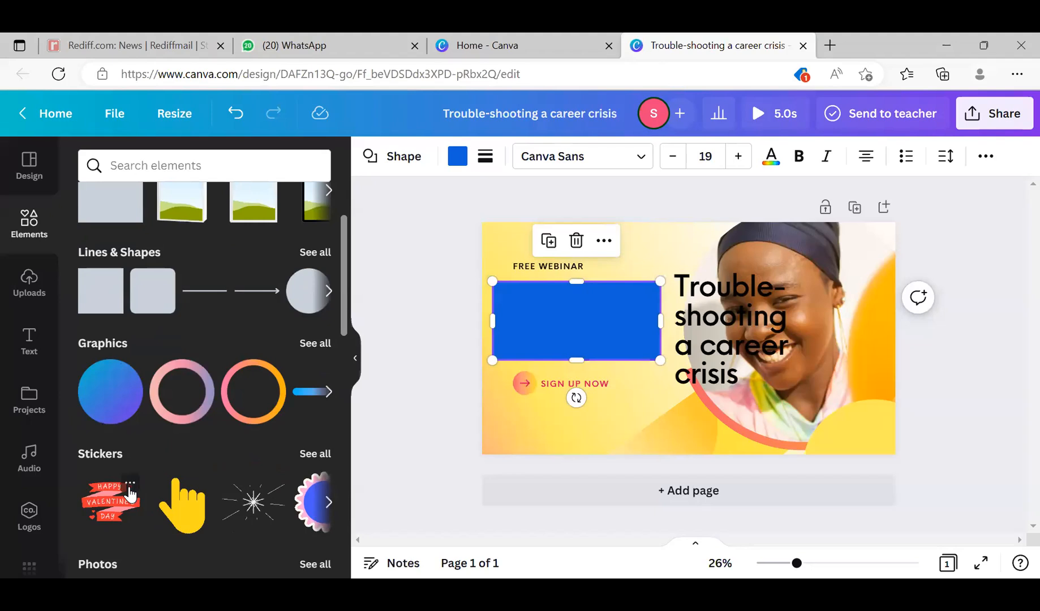
{"action": "scroll", "coordinate": [129, 492], "scroll_direction": "down", "scroll_amount": 3}
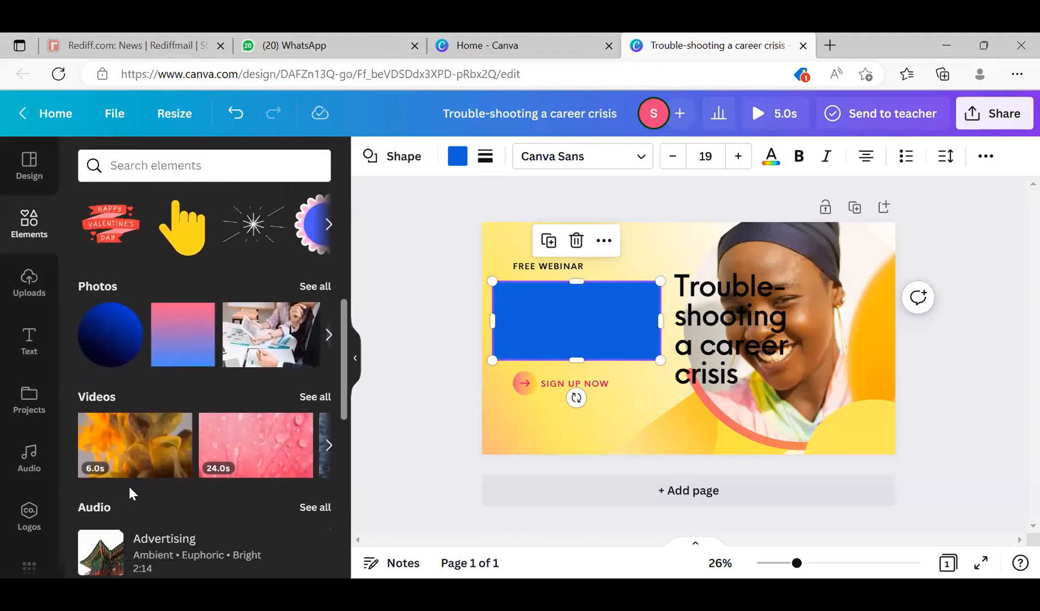
{"action": "scroll", "coordinate": [129, 486], "scroll_direction": "up", "scroll_amount": 2}
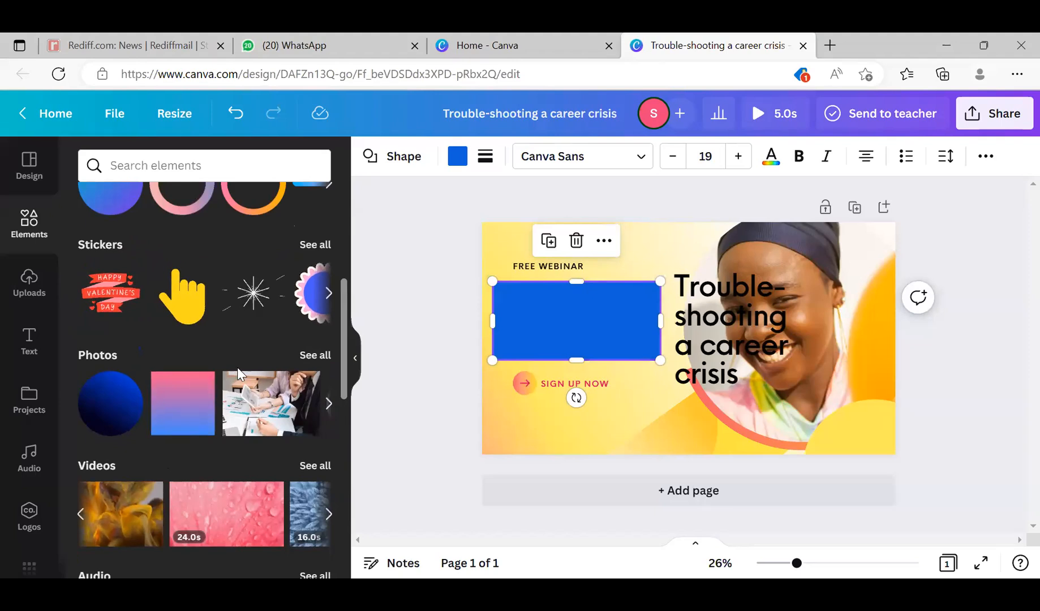
{"action": "left_click", "coordinate": [330, 293]}
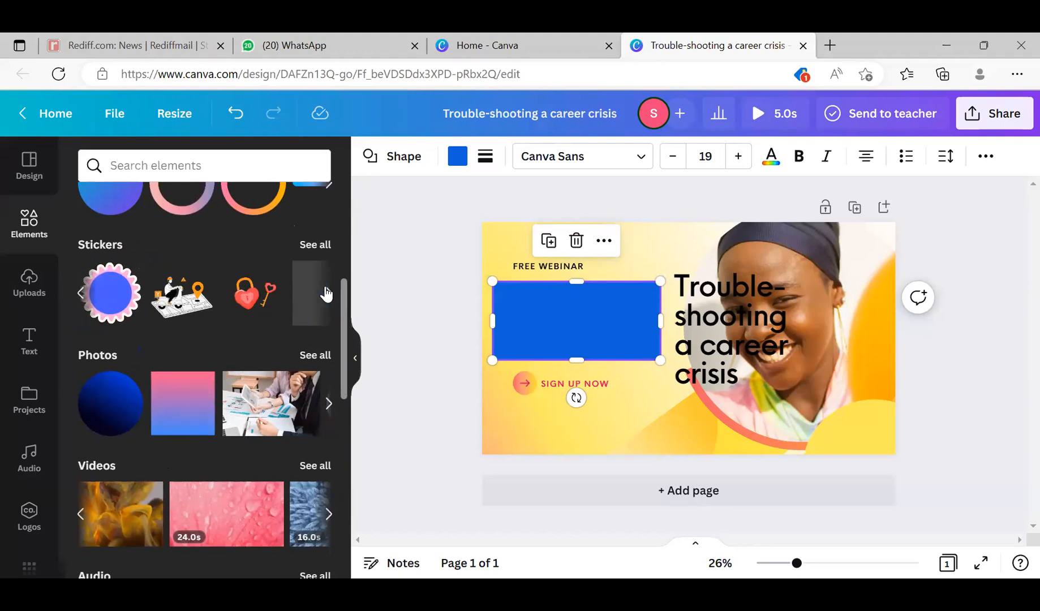
{"action": "left_click", "coordinate": [327, 293]}
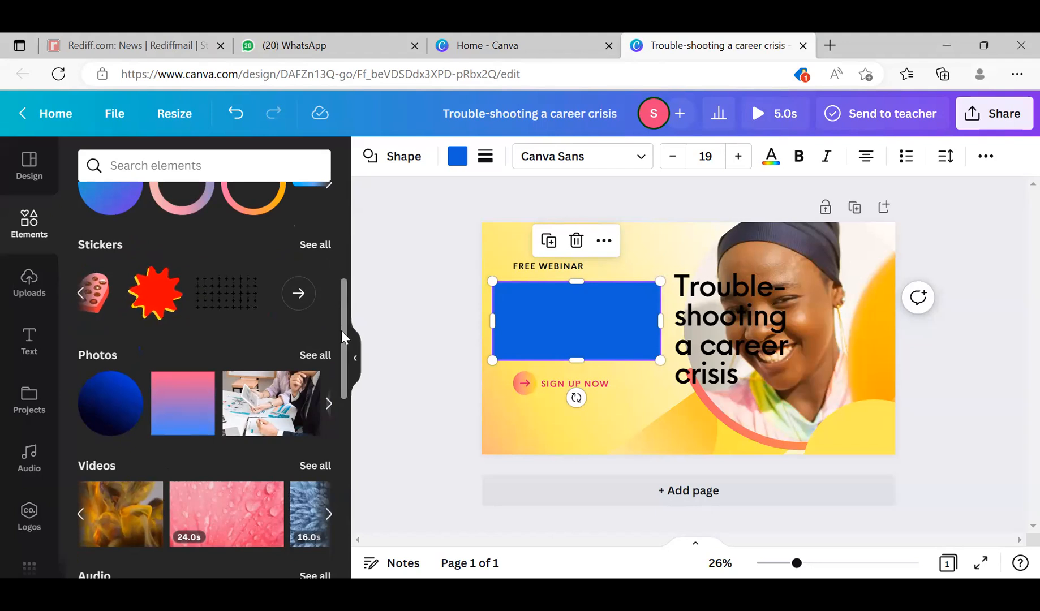
{"action": "scroll", "coordinate": [344, 253], "scroll_direction": "up", "scroll_amount": 1}
{"action": "scroll", "coordinate": [345, 253], "scroll_direction": "up", "scroll_amount": 4}
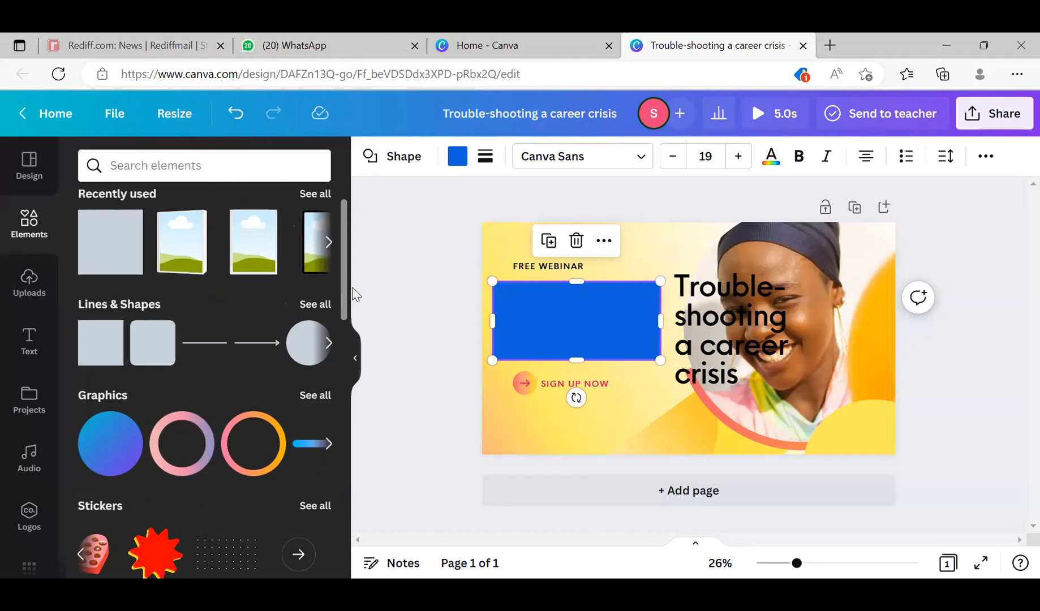
{"action": "scroll", "coordinate": [341, 265], "scroll_direction": "down", "scroll_amount": 4}
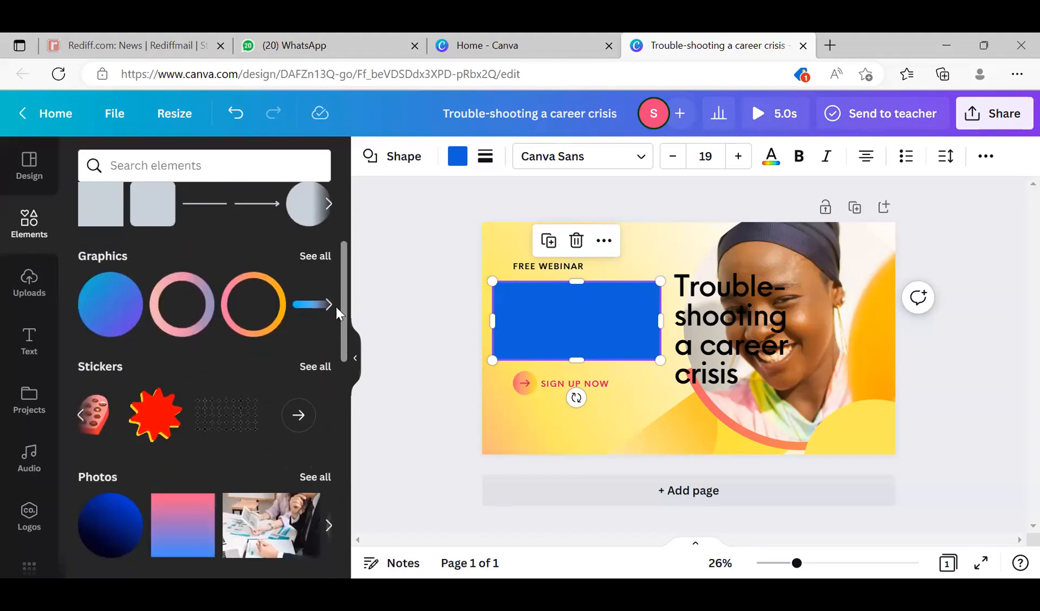
{"action": "scroll", "coordinate": [341, 259], "scroll_direction": "up", "scroll_amount": 5}
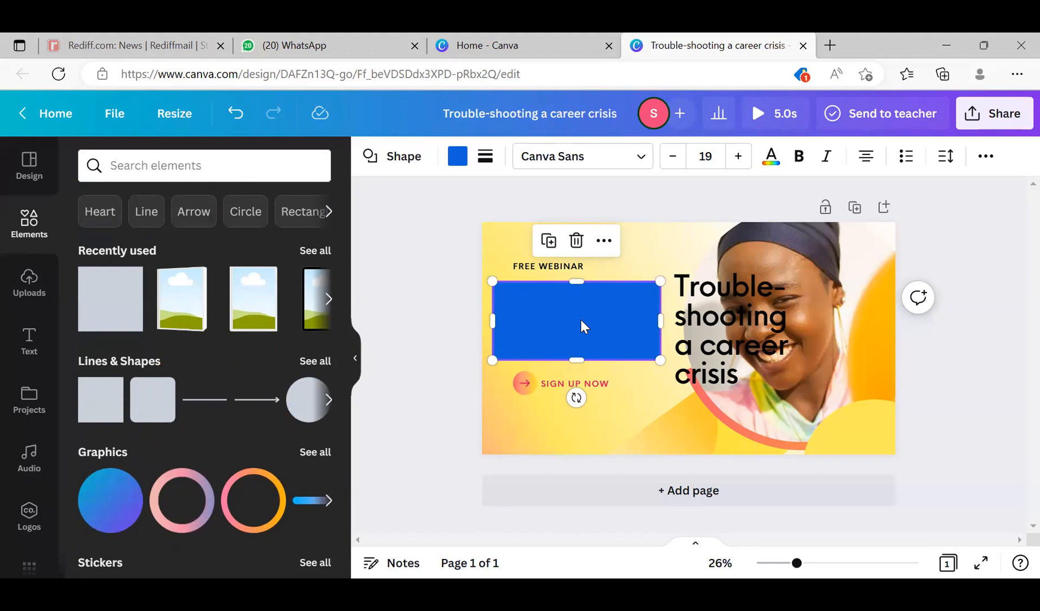
- Move the blue rectangle flush with the page's left edge, and look through the Lines & Shapes collection and suggested element keywords
{"action": "left_click_drag", "start_coordinate": [581, 329], "coordinate": [572, 332]}
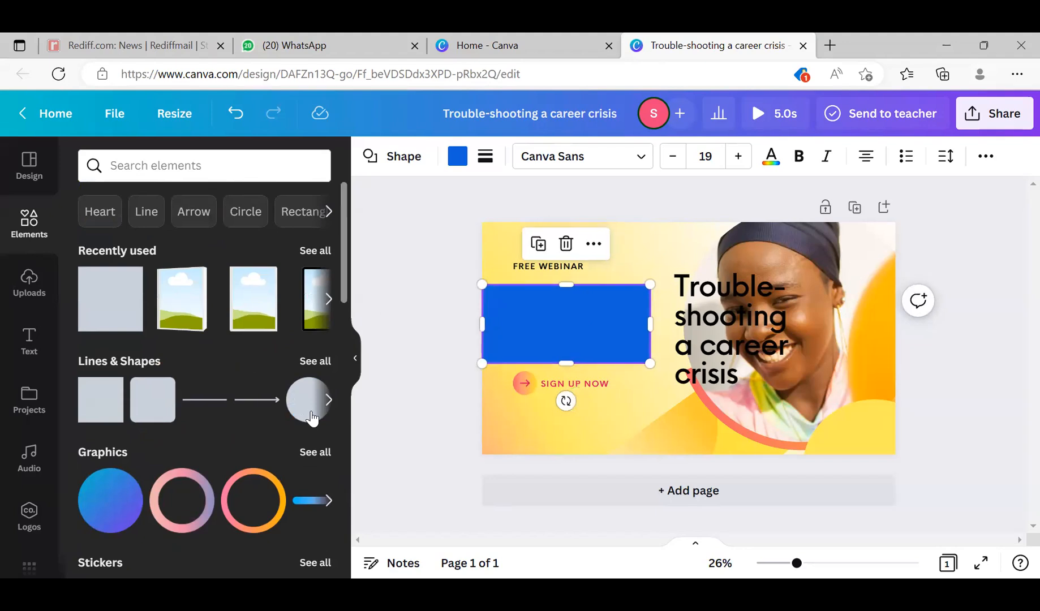
{"action": "left_click", "coordinate": [330, 413]}
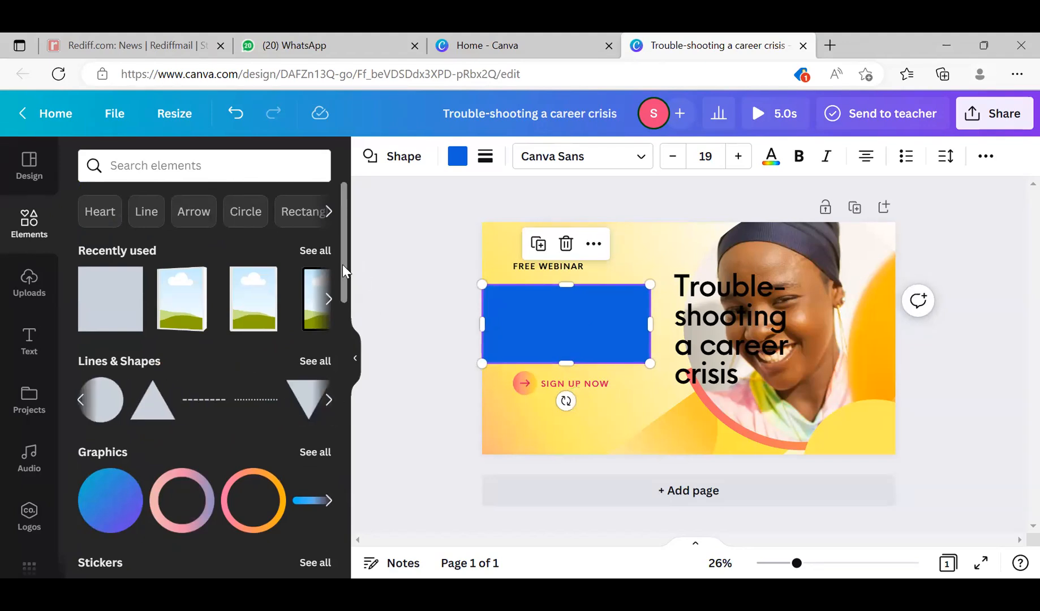
{"action": "left_click_drag", "start_coordinate": [342, 264], "coordinate": [342, 333]}
{"action": "scroll", "coordinate": [226, 184], "scroll_direction": "up", "scroll_amount": 3}
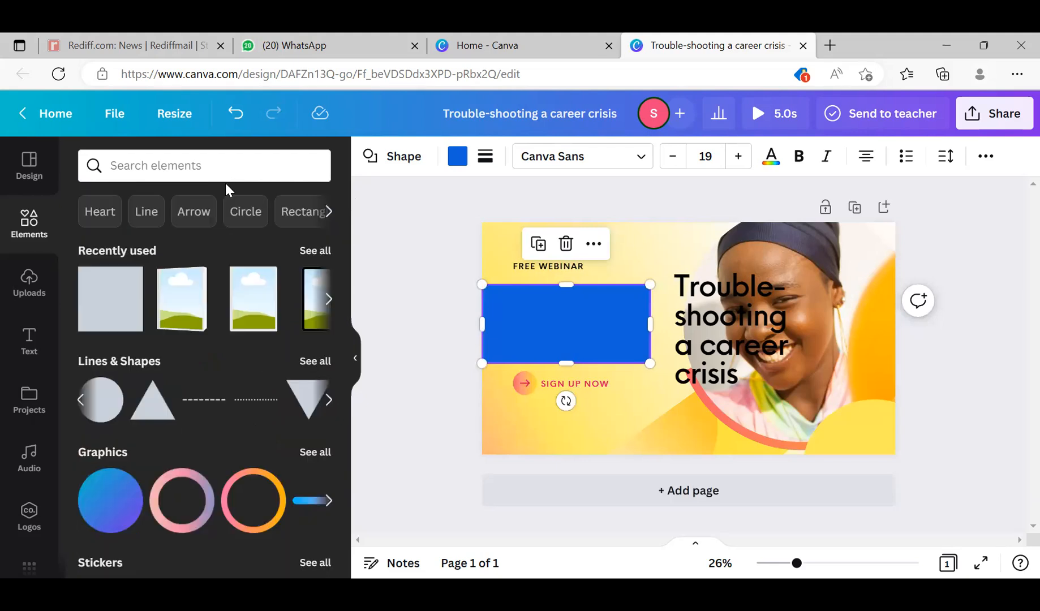
{"action": "left_click", "coordinate": [214, 175]}
{"action": "left_click", "coordinate": [396, 241]}
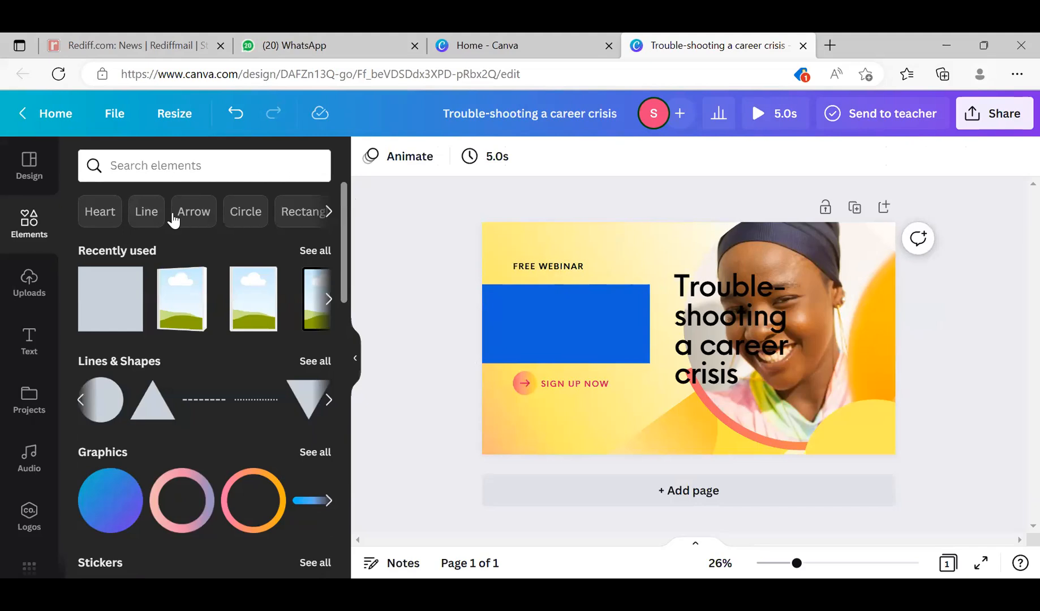
{"action": "left_click", "coordinate": [328, 219]}
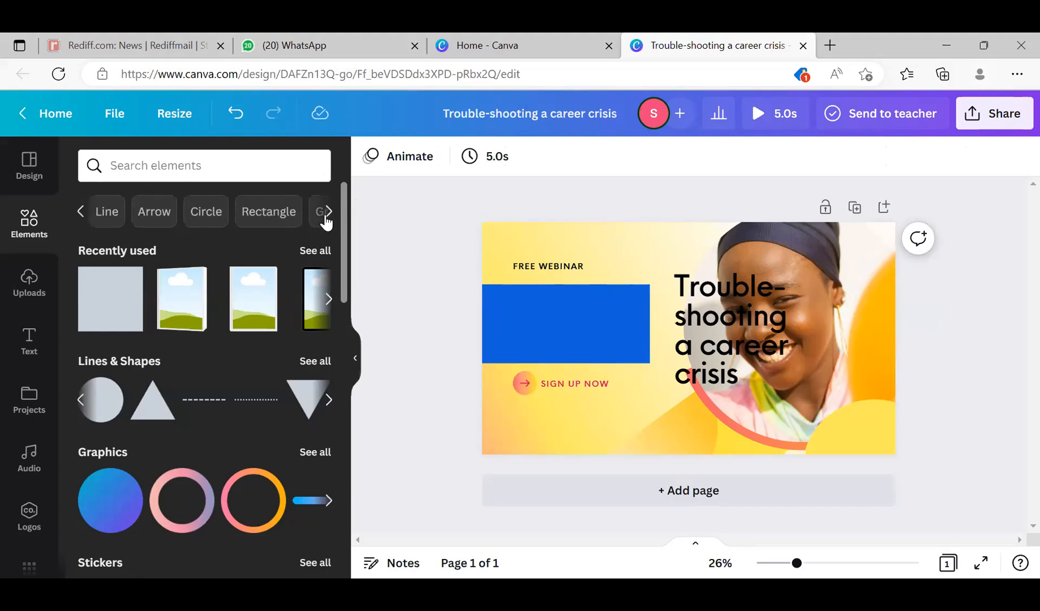
{"action": "left_click", "coordinate": [327, 219]}
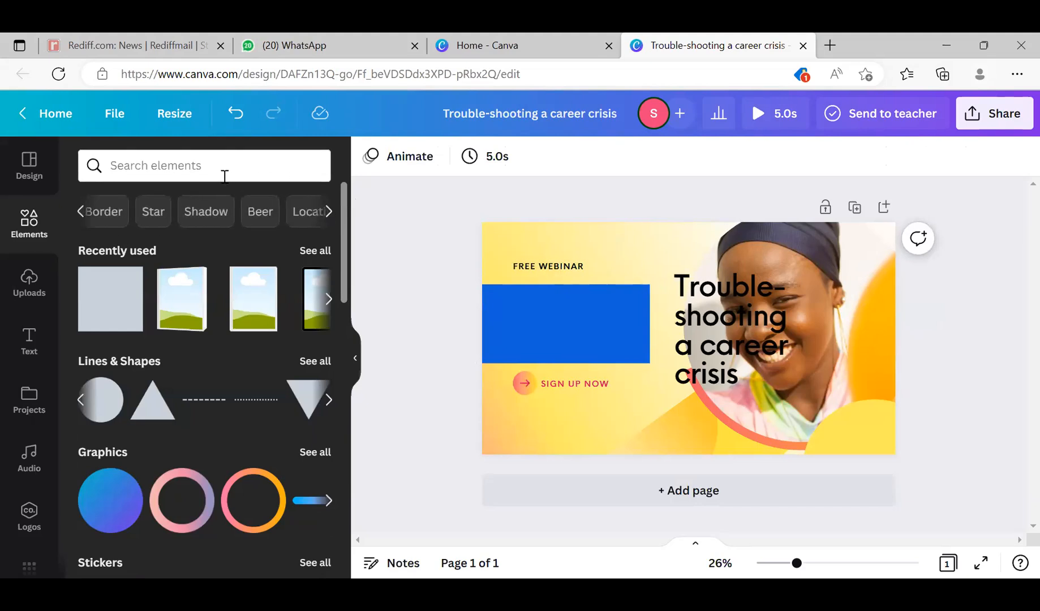
- Search the elements for "flower" and add the blue flower photo to the page
{"action": "left_click", "coordinate": [224, 175]}
{"action": "type", "text": "flower"}
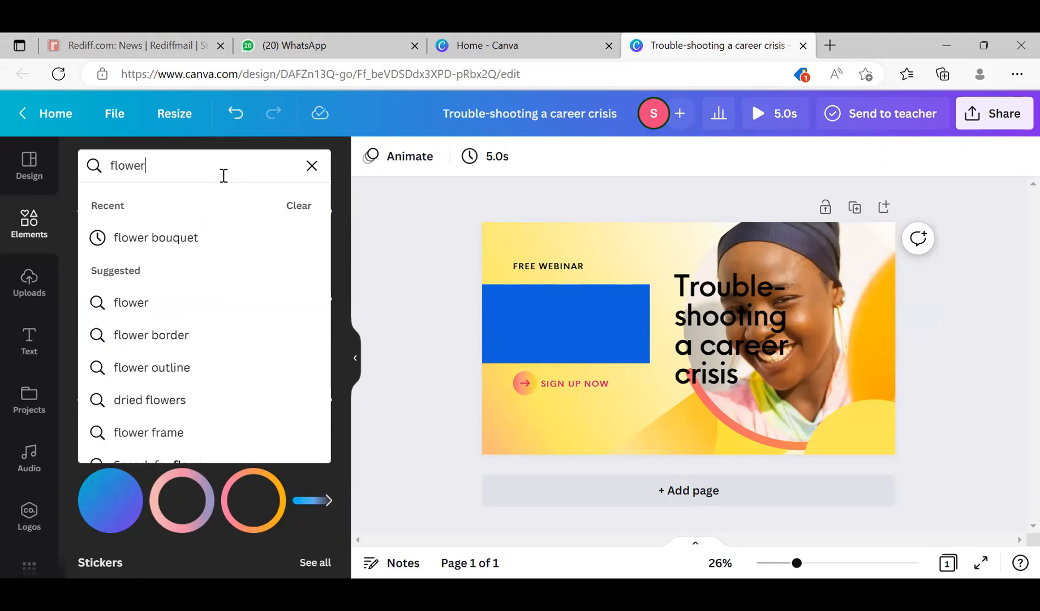
{"action": "key", "text": "Return"}
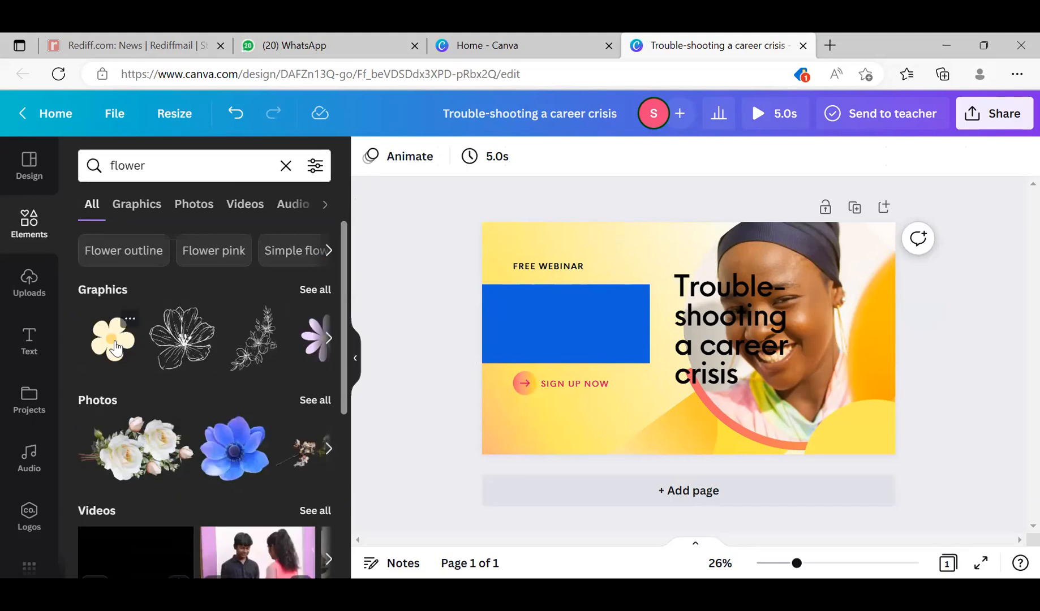
{"action": "left_click", "coordinate": [234, 448]}
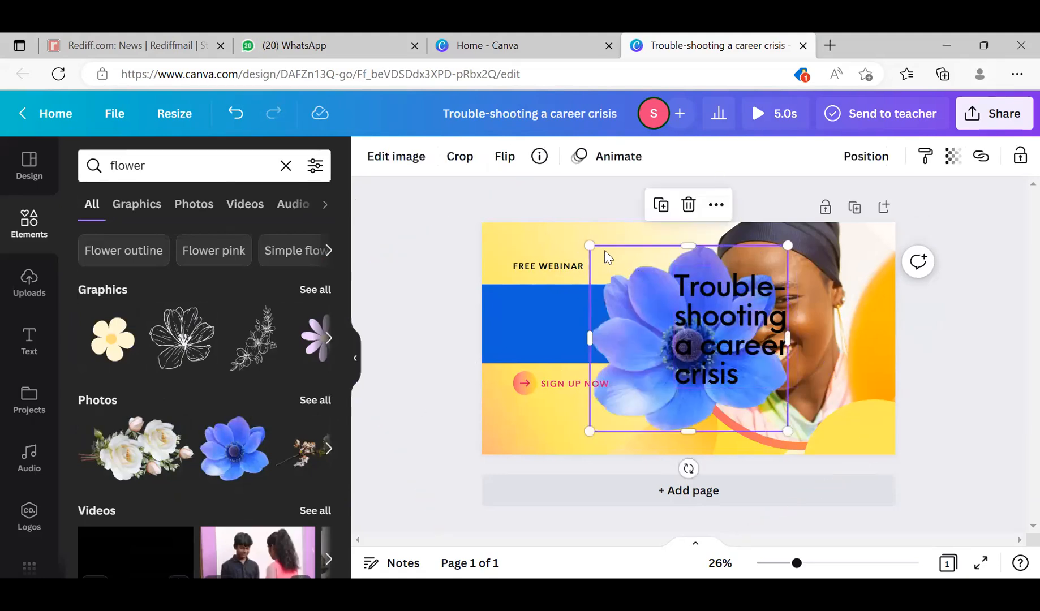
- Shrink the blue flower and place it below the blue rectangle, at the right end of the SIGN UP NOW text
{"action": "left_click_drag", "start_coordinate": [590, 246], "coordinate": [684, 334]}
{"action": "left_click_drag", "start_coordinate": [715, 402], "coordinate": [595, 418]}
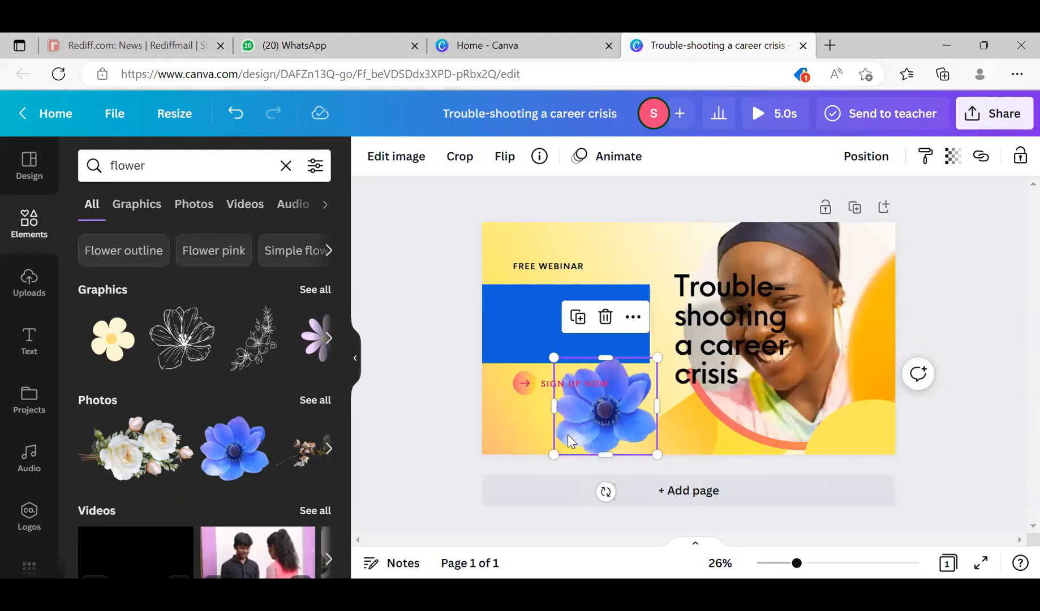
{"action": "left_click_drag", "start_coordinate": [563, 449], "coordinate": [652, 423]}
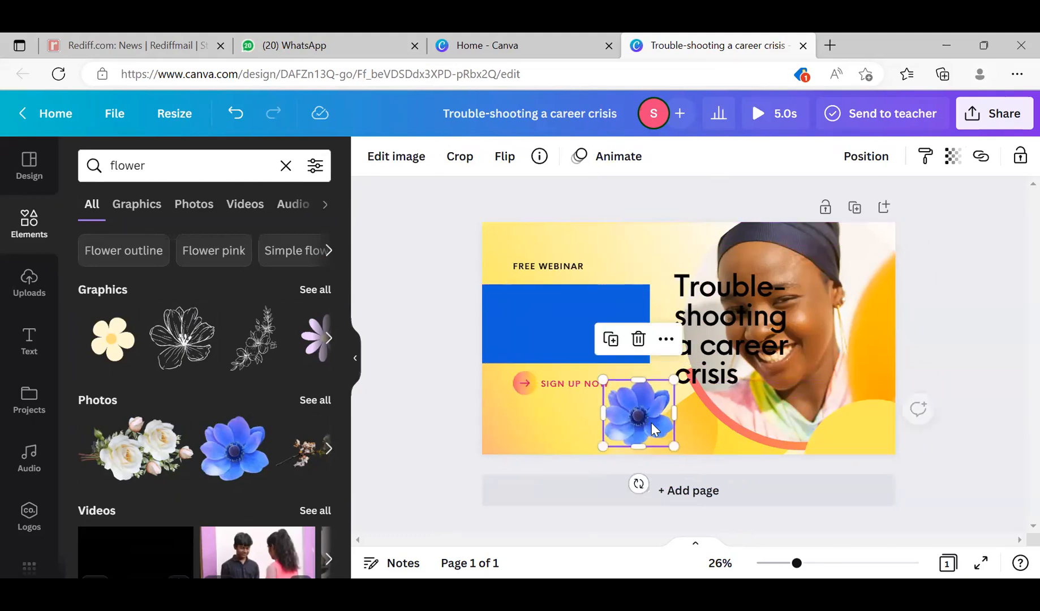
- Search the elements for "Sun" and look over the matching graphics, photos and videos
{"action": "mouse_move", "coordinate": [347, 372]}
{"action": "left_mouse_down"}
{"action": "mouse_move", "coordinate": [336, 458]}
{"action": "mouse_move", "coordinate": [336, 357]}
{"action": "left_mouse_up"}
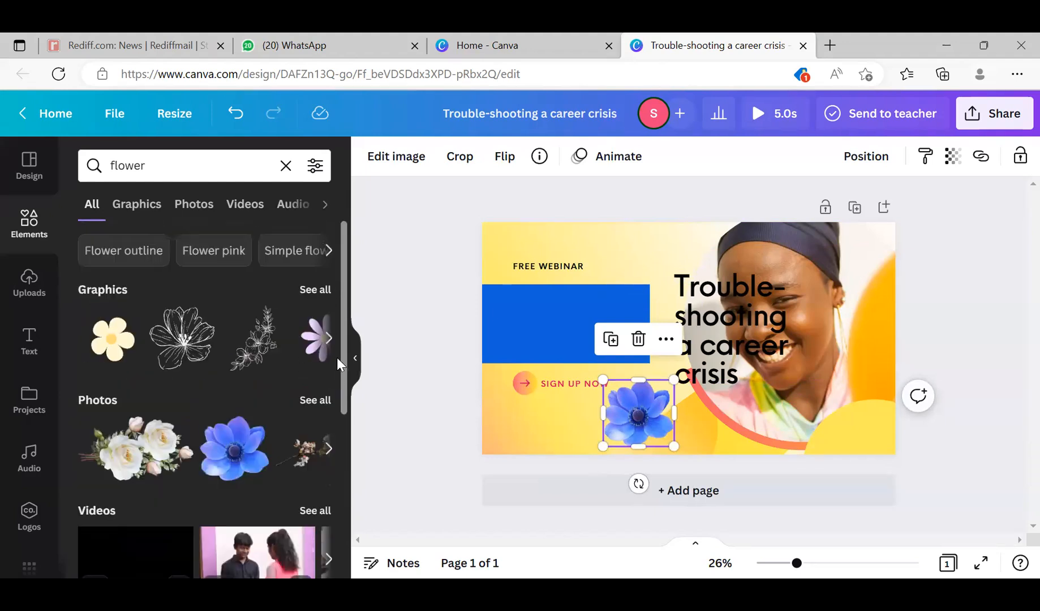
{"action": "left_click", "coordinate": [156, 167]}
{"action": "left_click_drag", "start_coordinate": [156, 167], "coordinate": [95, 170]}
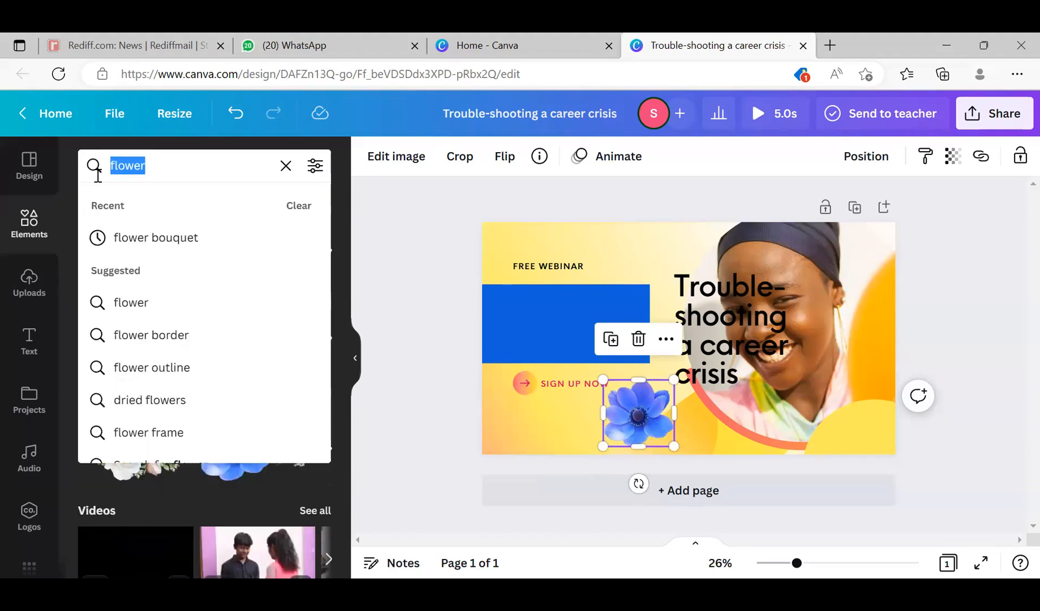
{"action": "type", "text": "Sun"}
{"action": "key", "text": "Return"}
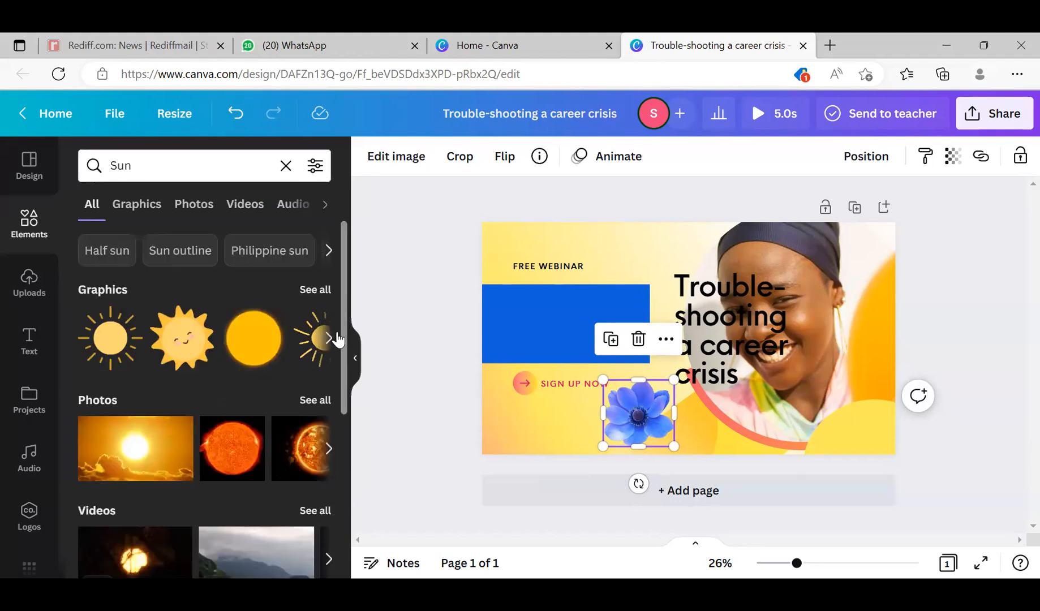
{"action": "mouse_move", "coordinate": [341, 341]}
{"action": "left_mouse_down"}
{"action": "mouse_move", "coordinate": [307, 533]}
{"action": "mouse_move", "coordinate": [348, 348]}
{"action": "left_mouse_up"}
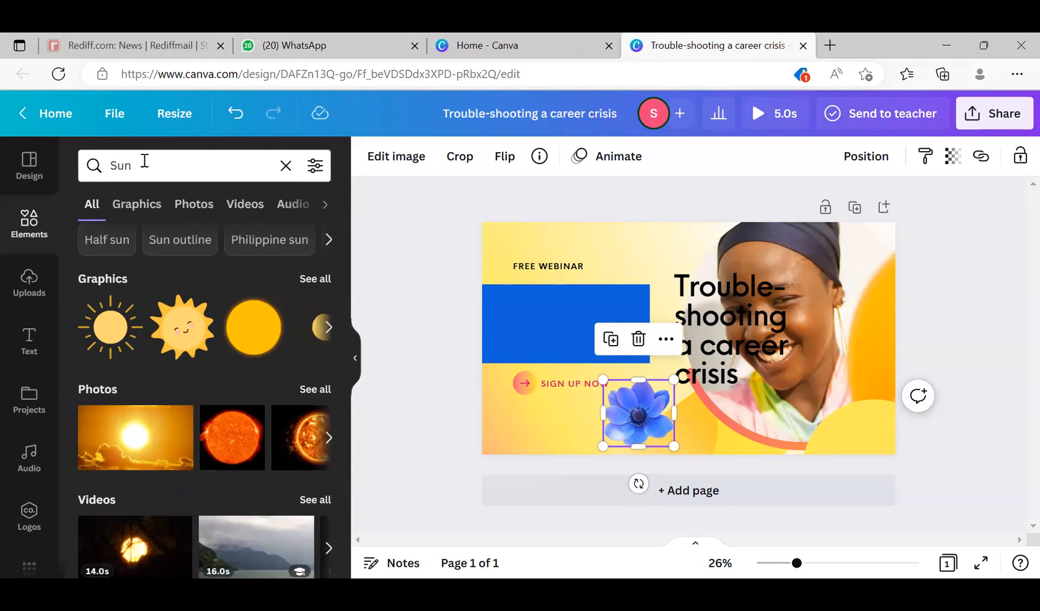
- Search the elements for "moon" and look over the matching photos, videos and audio
{"action": "left_click", "coordinate": [141, 165]}
{"action": "double_click", "coordinate": [109, 165]}
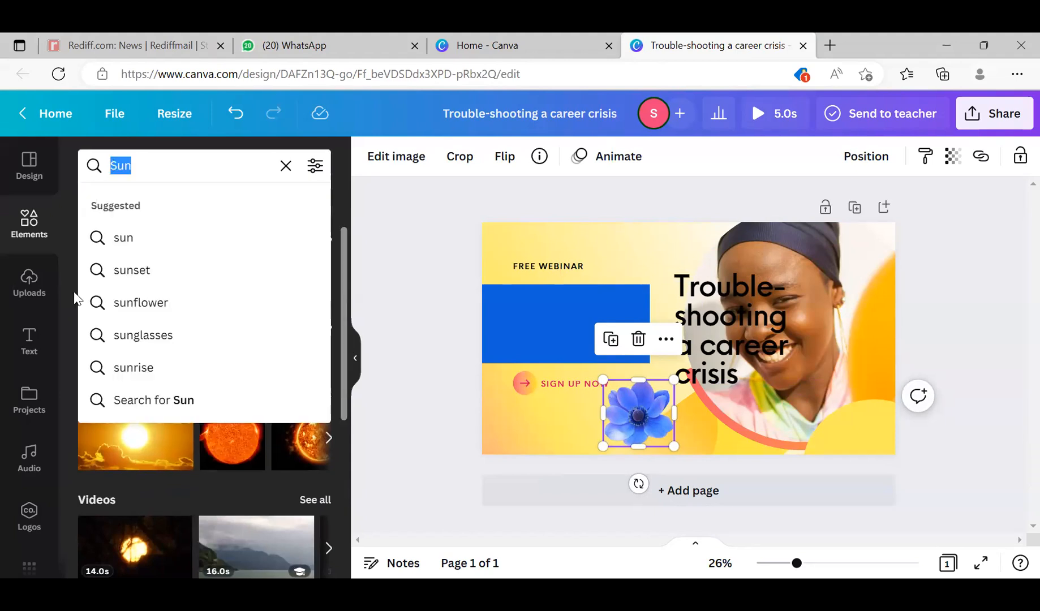
{"action": "type", "text": "mo"}
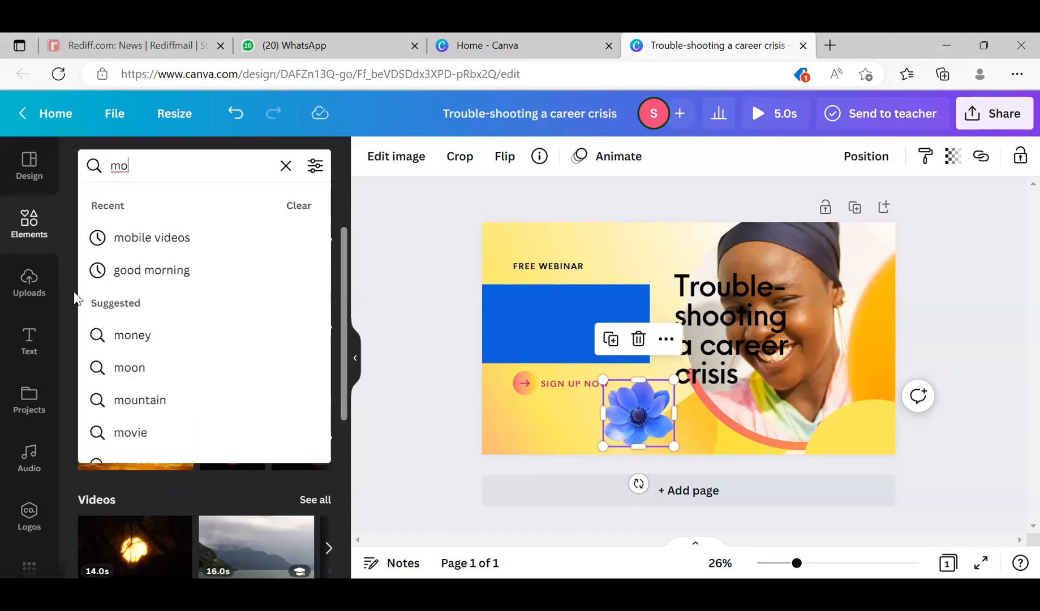
{"action": "type", "text": "on"}
{"action": "key", "text": "Return"}
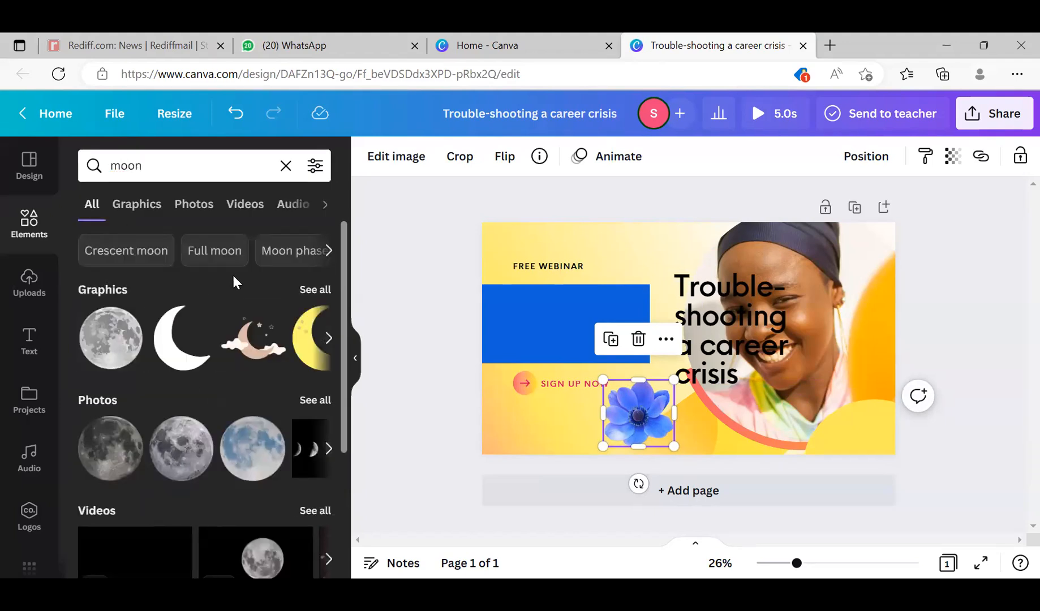
{"action": "scroll", "coordinate": [321, 369], "scroll_direction": "down", "scroll_amount": 3}
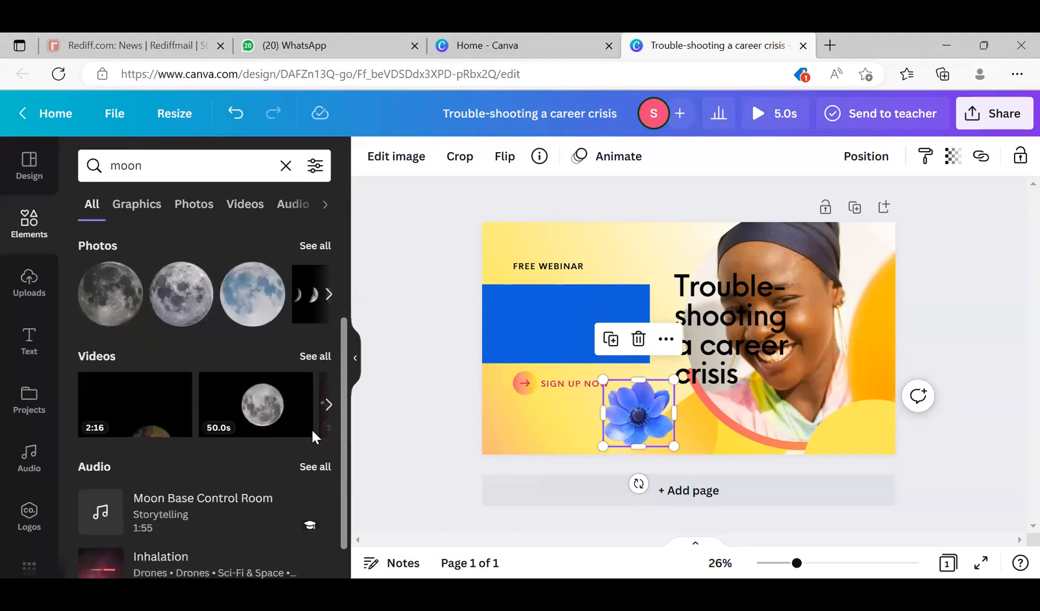
- Search the elements for "girl" and look over the matching graphics
{"action": "scroll", "coordinate": [311, 451], "scroll_direction": "up", "scroll_amount": 5}
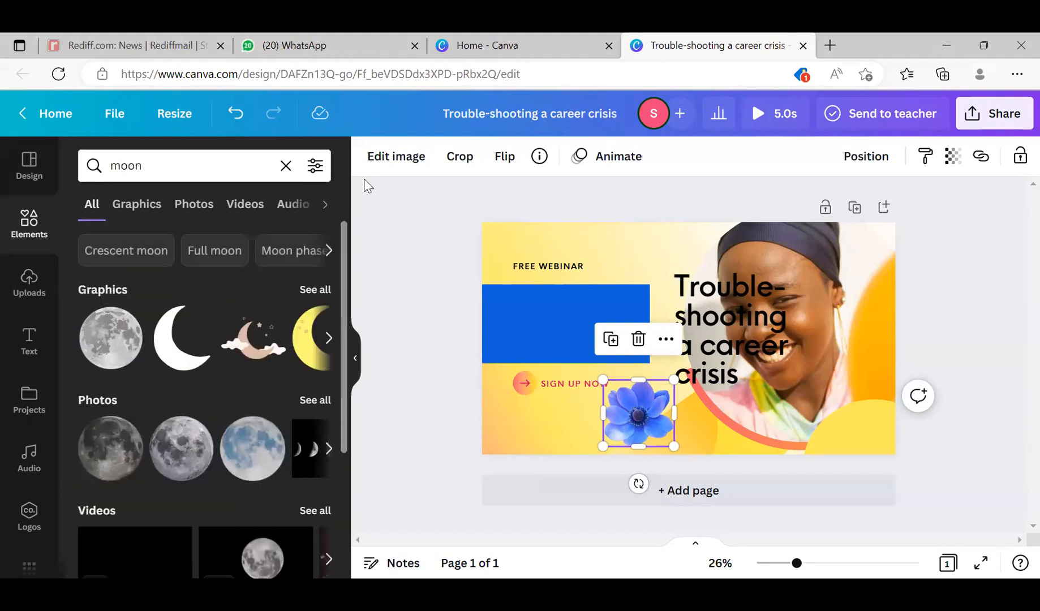
{"action": "left_click", "coordinate": [192, 167]}
{"action": "left_click_drag", "start_coordinate": [190, 167], "coordinate": [80, 169]}
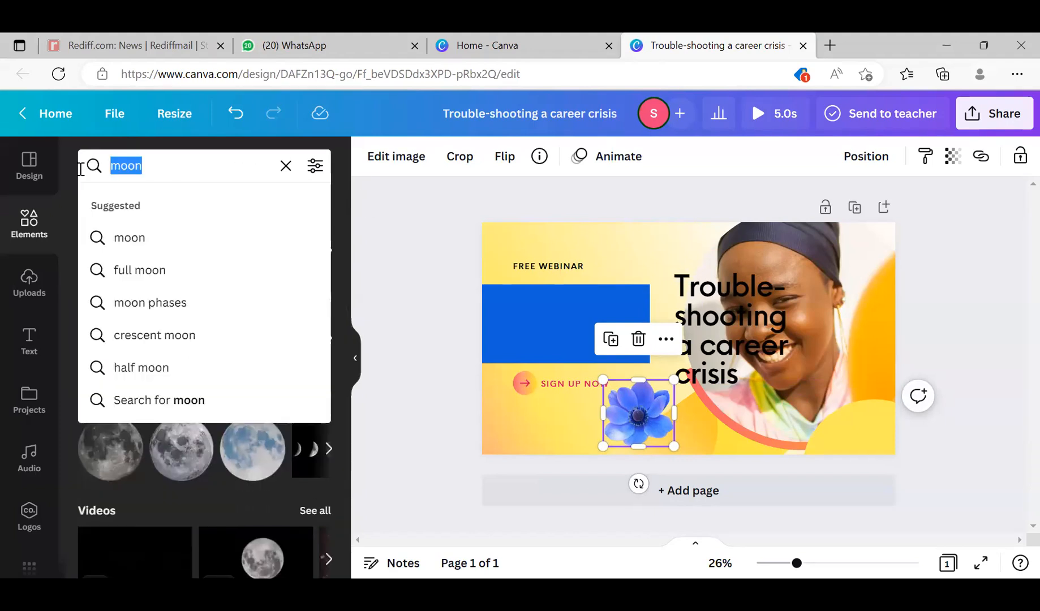
{"action": "type", "text": "girl"}
{"action": "key", "text": "Return"}
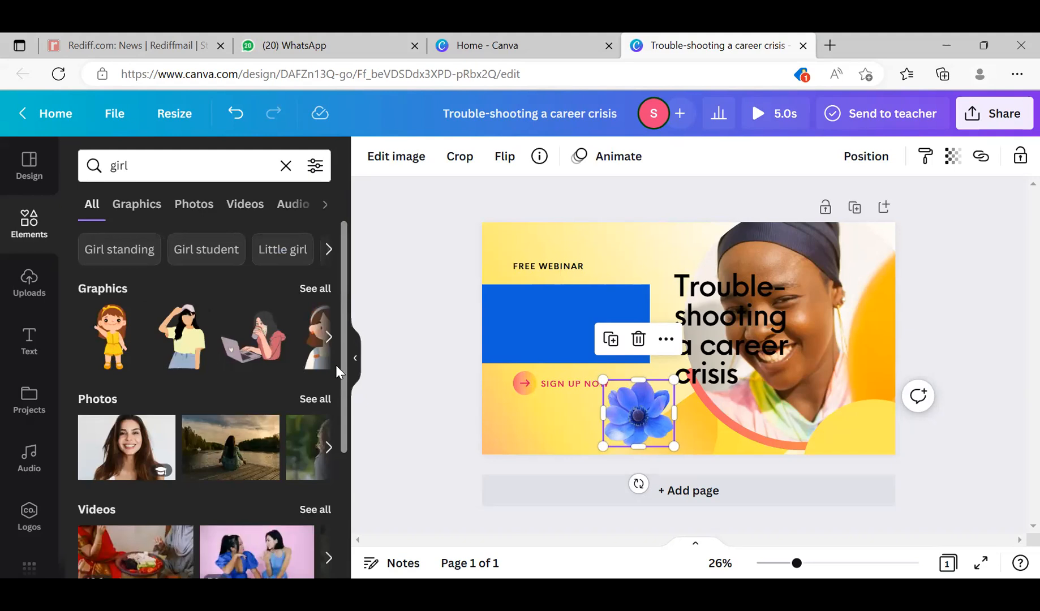
{"action": "scroll", "coordinate": [335, 365], "scroll_direction": "down", "scroll_amount": 3}
{"action": "scroll", "coordinate": [309, 436], "scroll_direction": "up", "scroll_amount": 3}
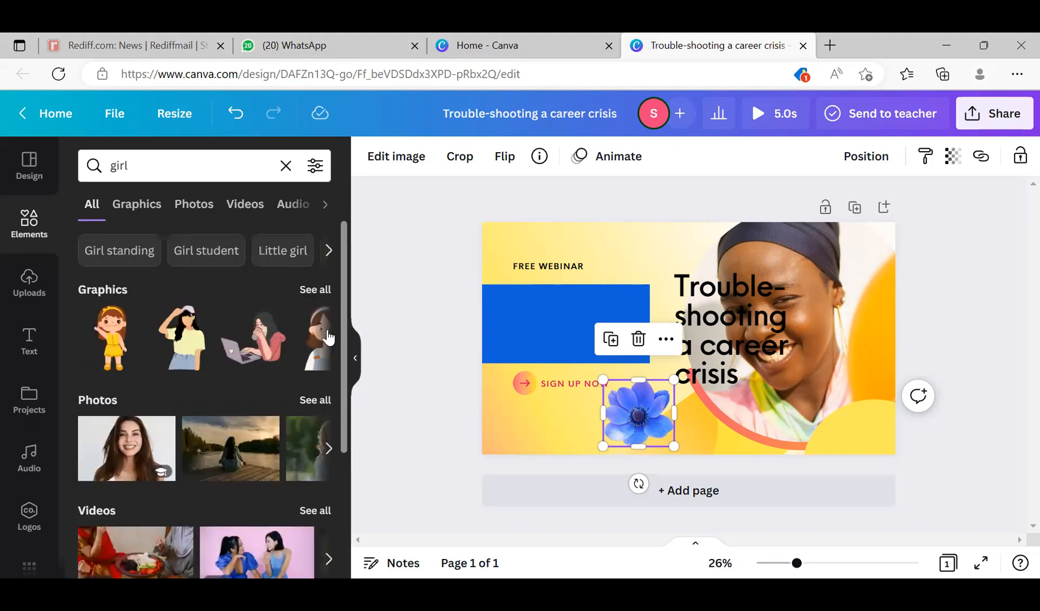
{"action": "left_click", "coordinate": [329, 339]}
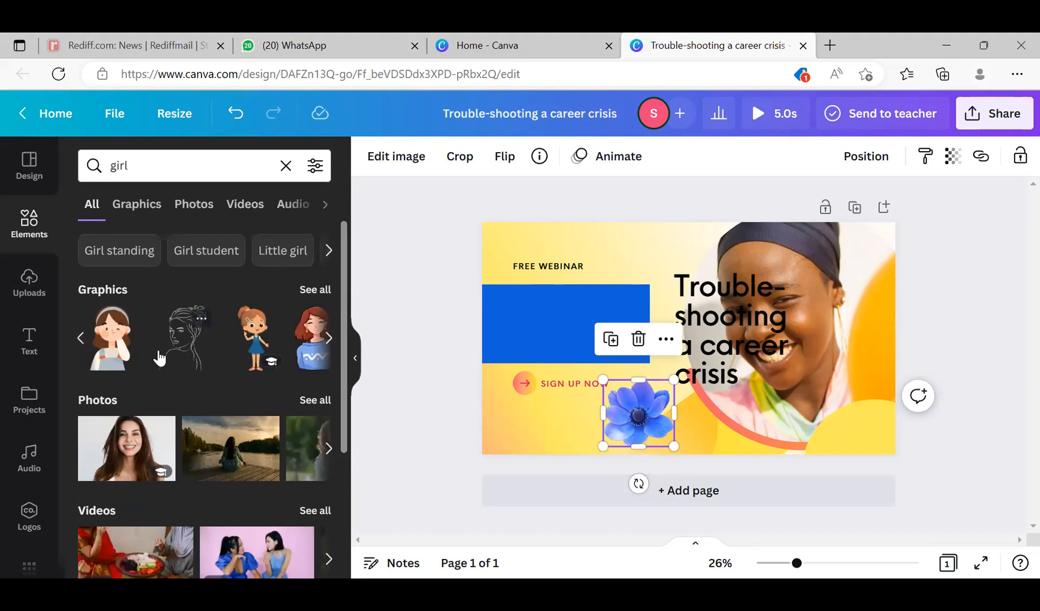
- Try the graphic of the girl in the blue dress, enlarged over the blue rectangle and SIGN UP NOW text, and delete it
{"action": "left_click", "coordinate": [243, 346]}
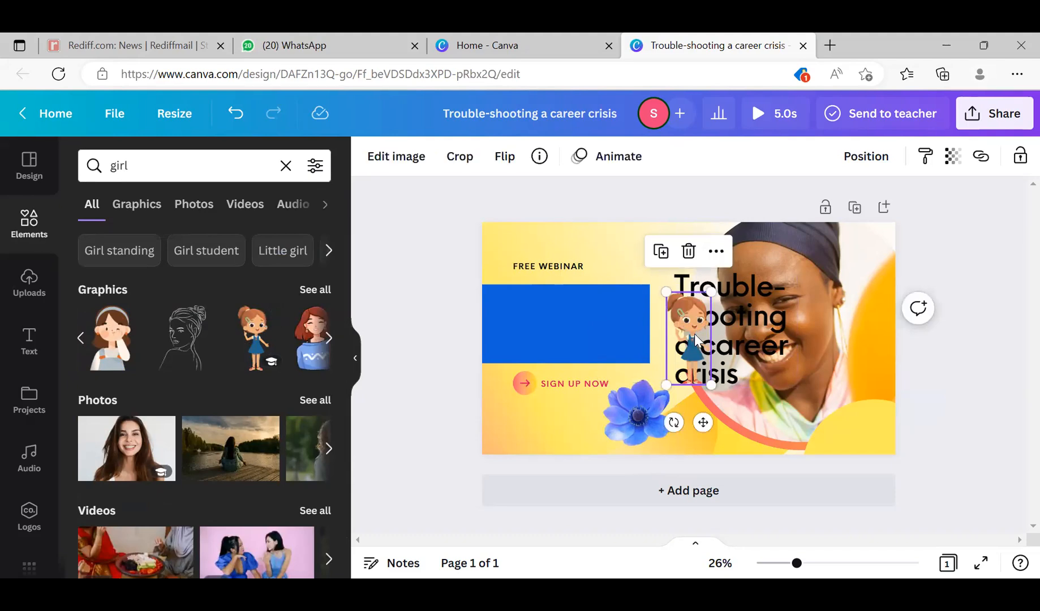
{"action": "left_click_drag", "start_coordinate": [529, 401], "coordinate": [525, 425]}
{"action": "left_click_drag", "start_coordinate": [544, 375], "coordinate": [601, 315]}
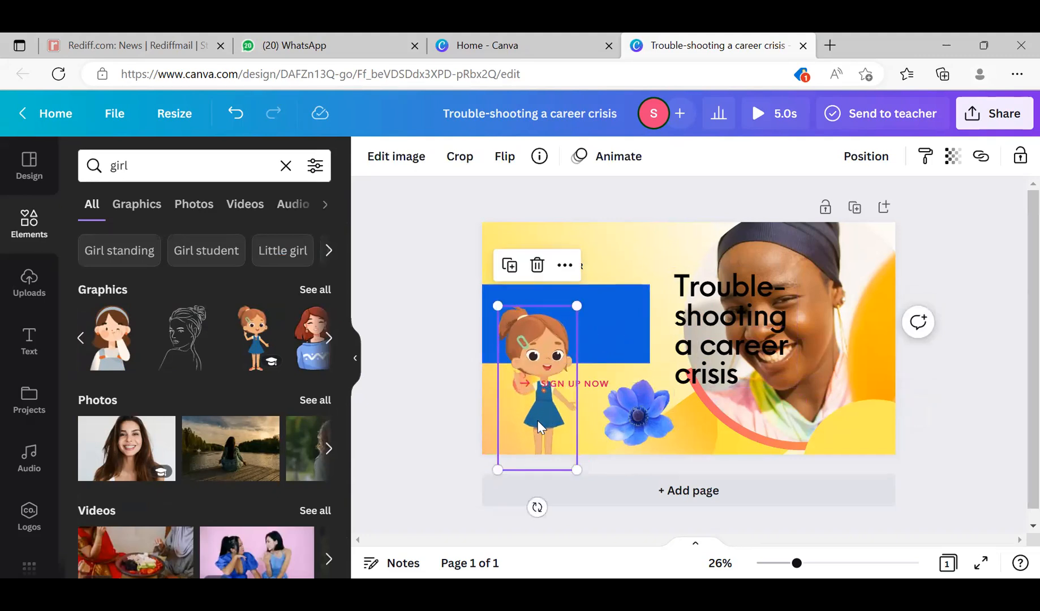
{"action": "left_click_drag", "start_coordinate": [538, 420], "coordinate": [564, 403]}
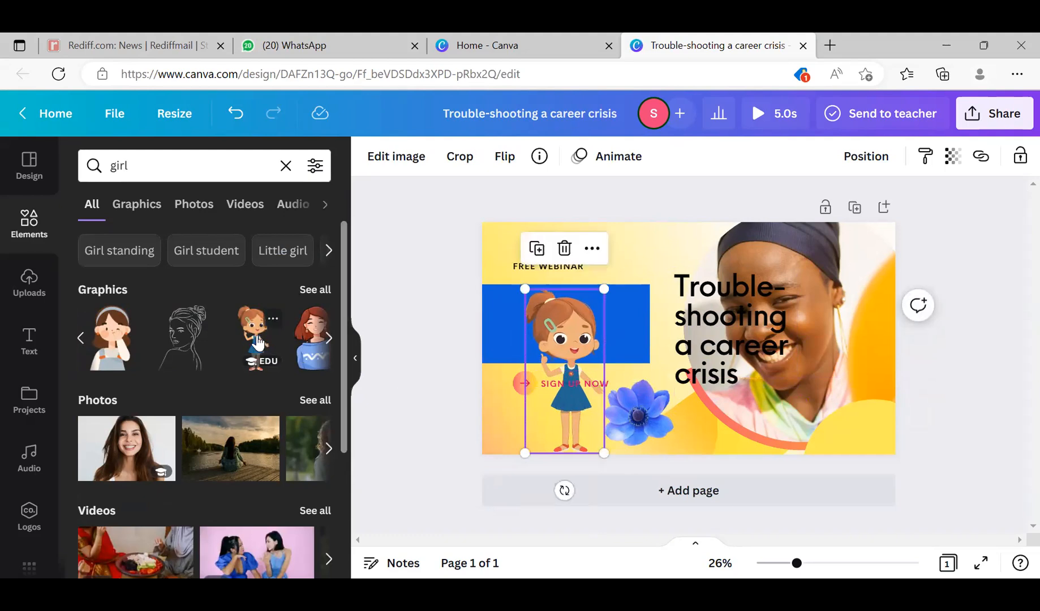
{"action": "left_click_drag", "start_coordinate": [585, 342], "coordinate": [547, 357]}
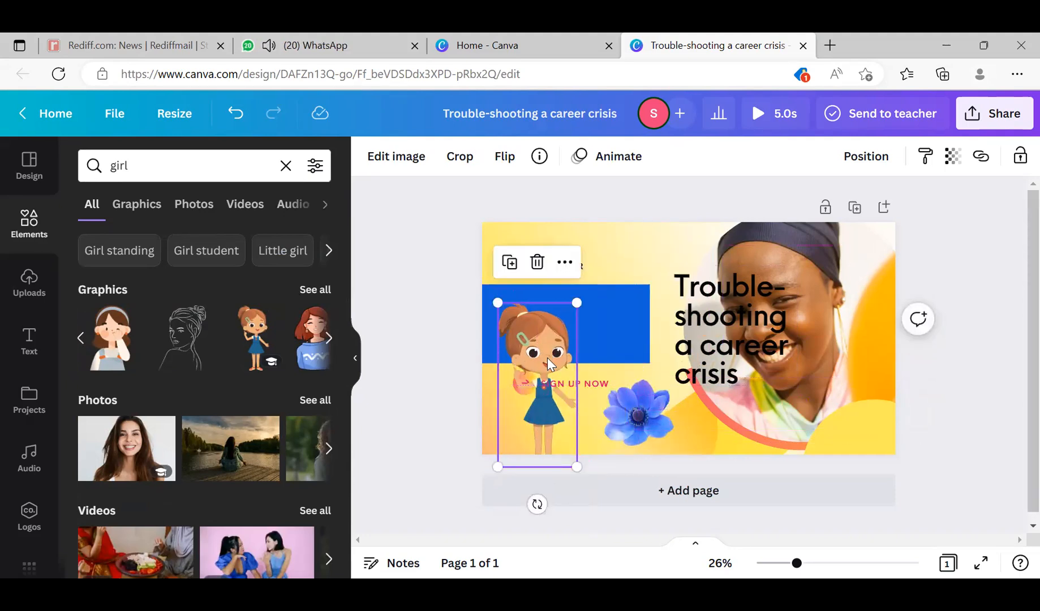
{"action": "key", "text": "Delete"}
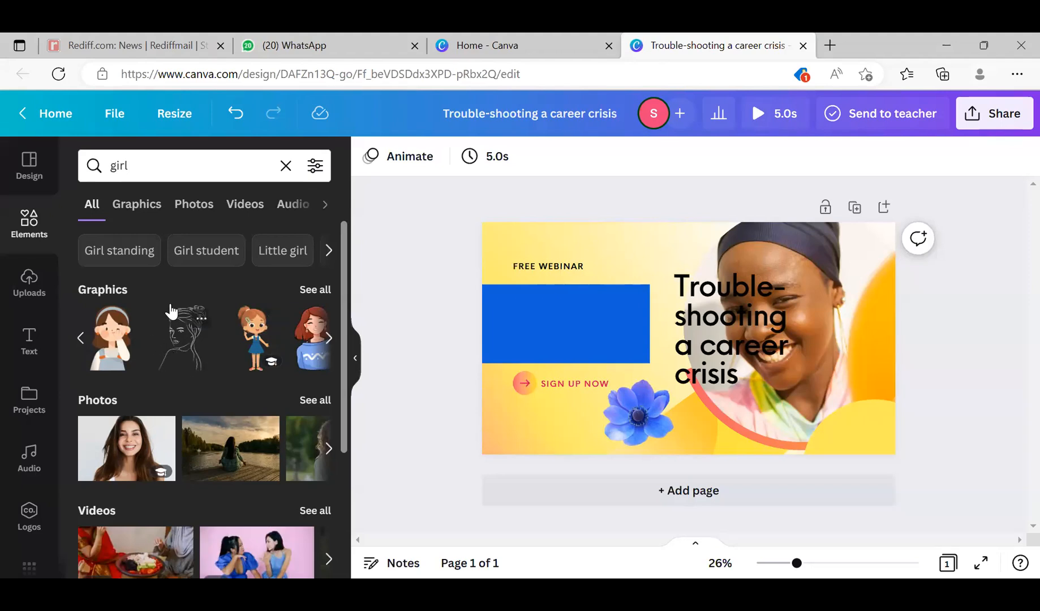
- Try the winking girl graphic with the grey headband at different sizes over the blue rectangle, and delete it
{"action": "left_click", "coordinate": [106, 350]}
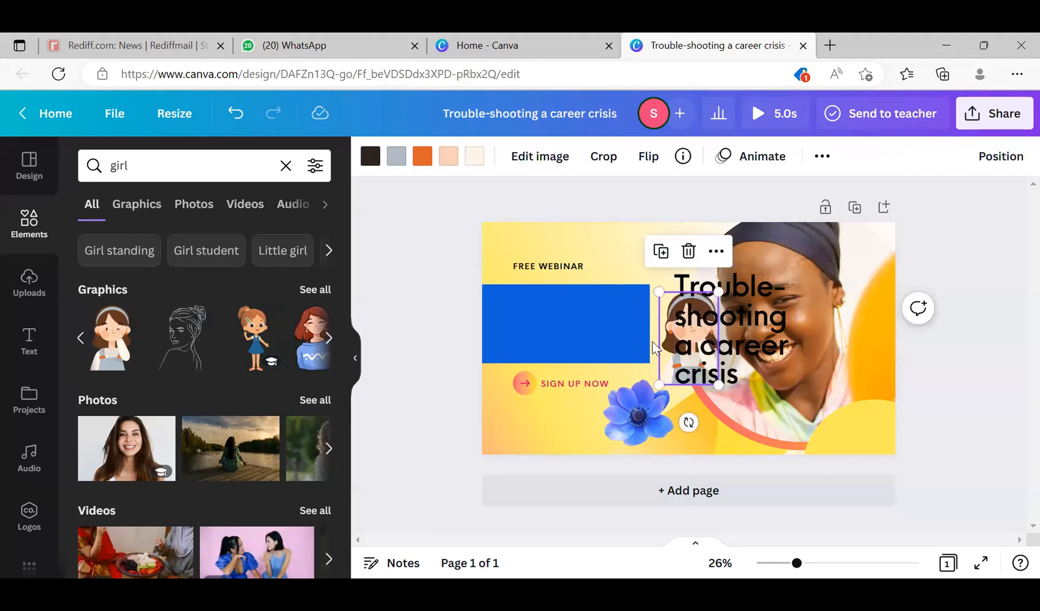
{"action": "left_click_drag", "start_coordinate": [670, 344], "coordinate": [519, 397]}
{"action": "left_click_drag", "start_coordinate": [567, 349], "coordinate": [668, 273]}
{"action": "left_click_drag", "start_coordinate": [567, 358], "coordinate": [618, 343]}
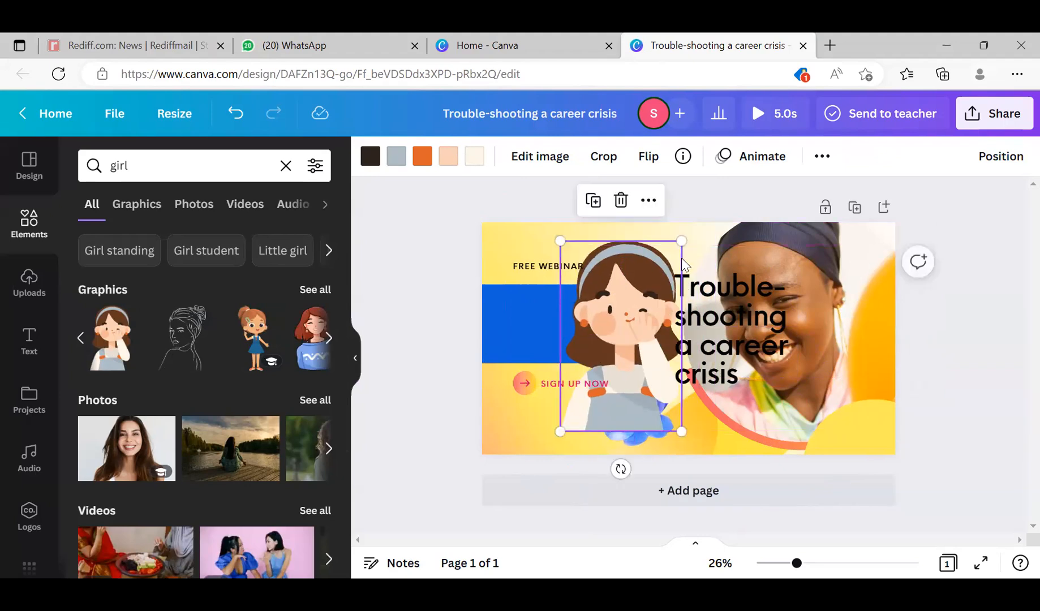
{"action": "left_click_drag", "start_coordinate": [682, 243], "coordinate": [614, 312]}
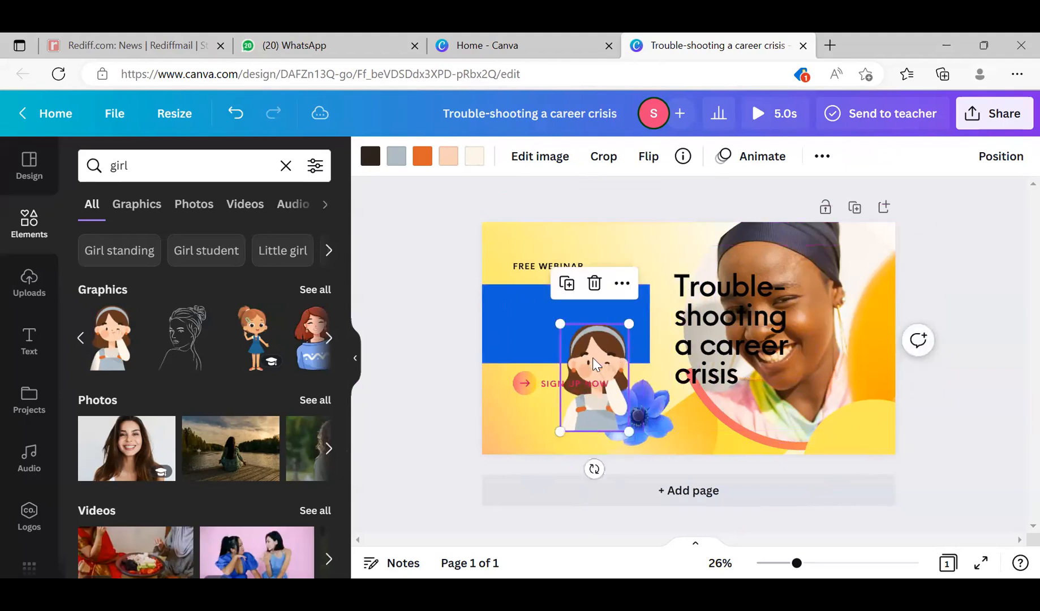
{"action": "key", "text": "Delete"}
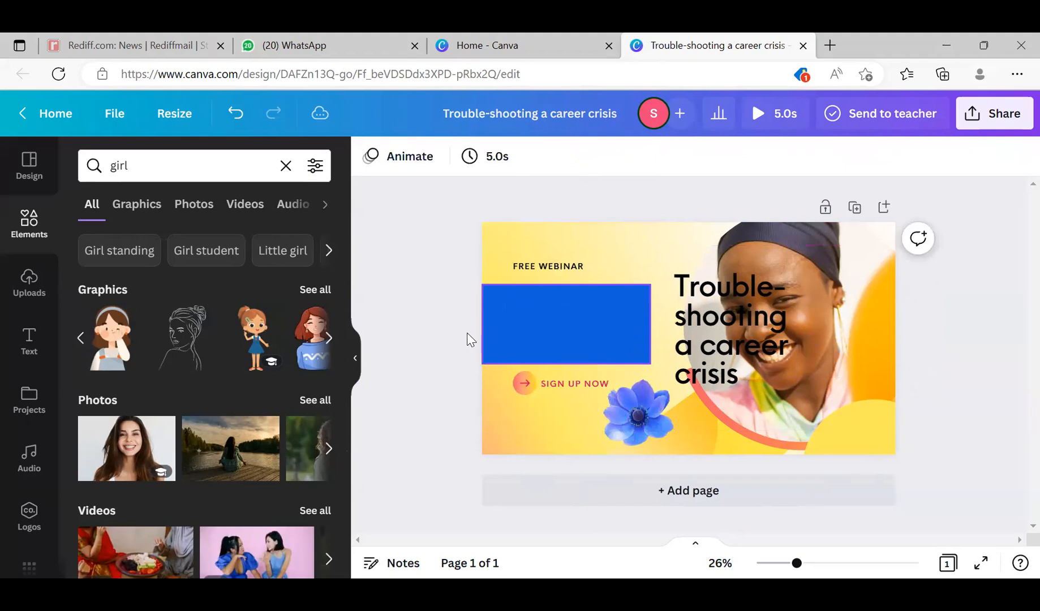
- Add the winking girl graphic again, place it over the SIGN UP NOW arrow, and delete that copy
{"action": "left_click", "coordinate": [111, 350]}
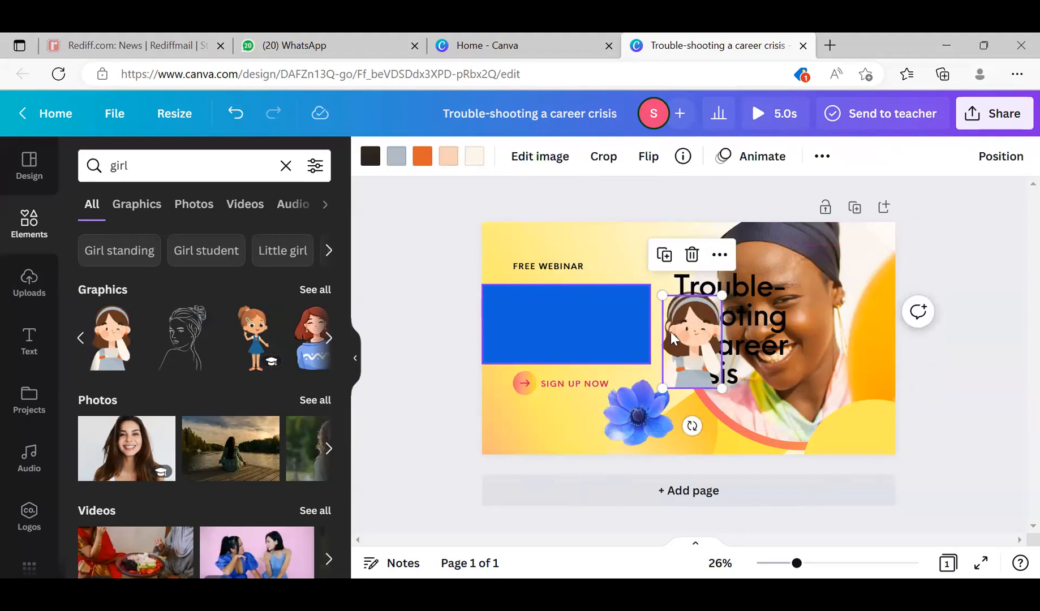
{"action": "left_click_drag", "start_coordinate": [688, 339], "coordinate": [524, 391]}
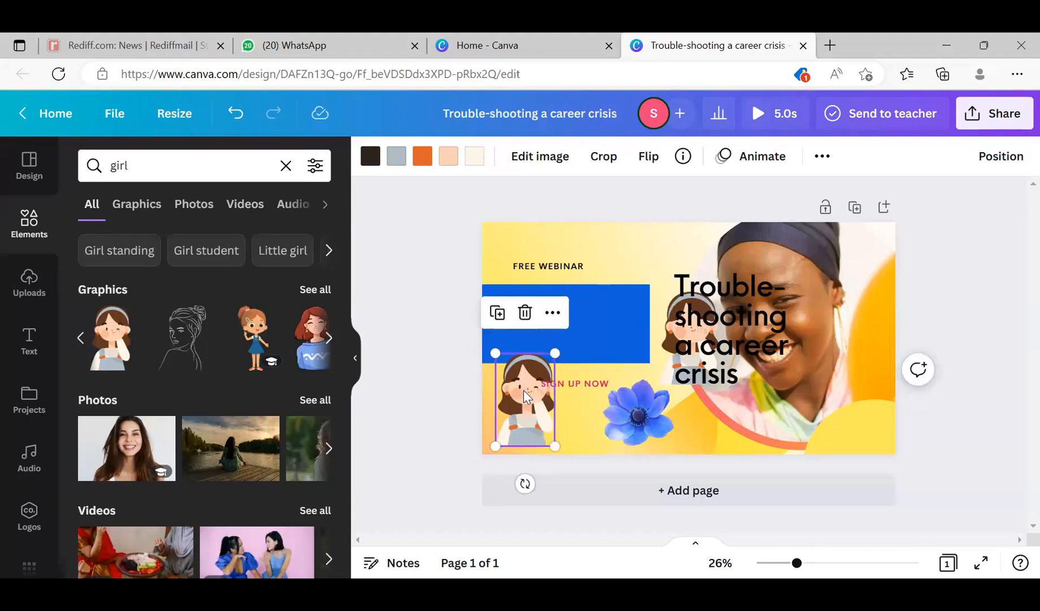
{"action": "key", "text": "Delete"}
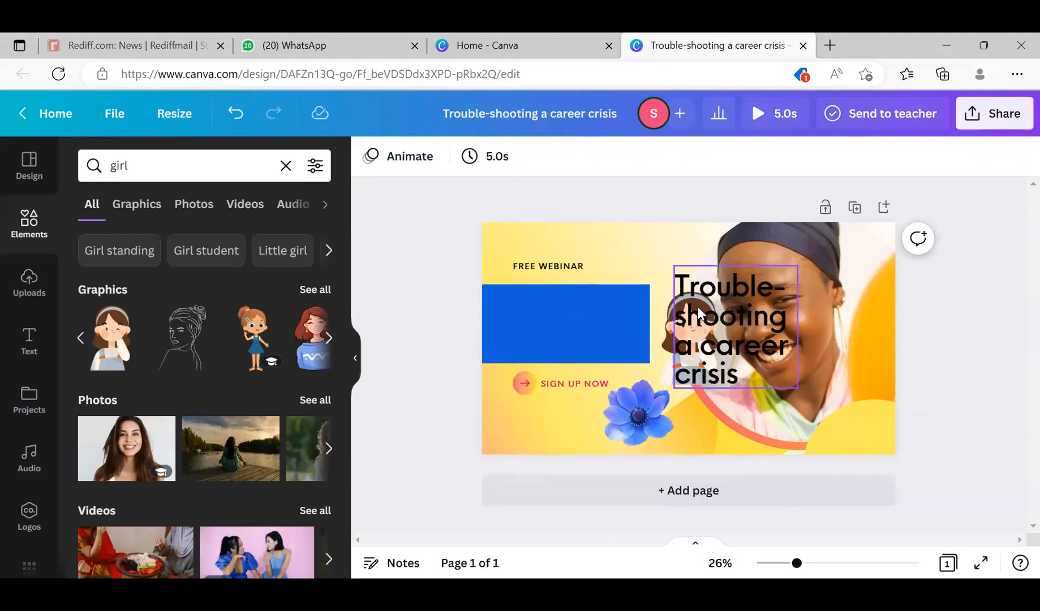
- Move the "Trouble-shooting a career crisis" heading onto the woman's face and delete the leftover winking girl graphic
{"action": "left_click_drag", "start_coordinate": [694, 316], "coordinate": [744, 328]}
{"action": "left_click", "coordinate": [680, 339]}
{"action": "left_click_drag", "start_coordinate": [680, 339], "coordinate": [644, 269]}
{"action": "left_click_drag", "start_coordinate": [589, 355], "coordinate": [554, 401]}
{"action": "key", "text": "Delete"}
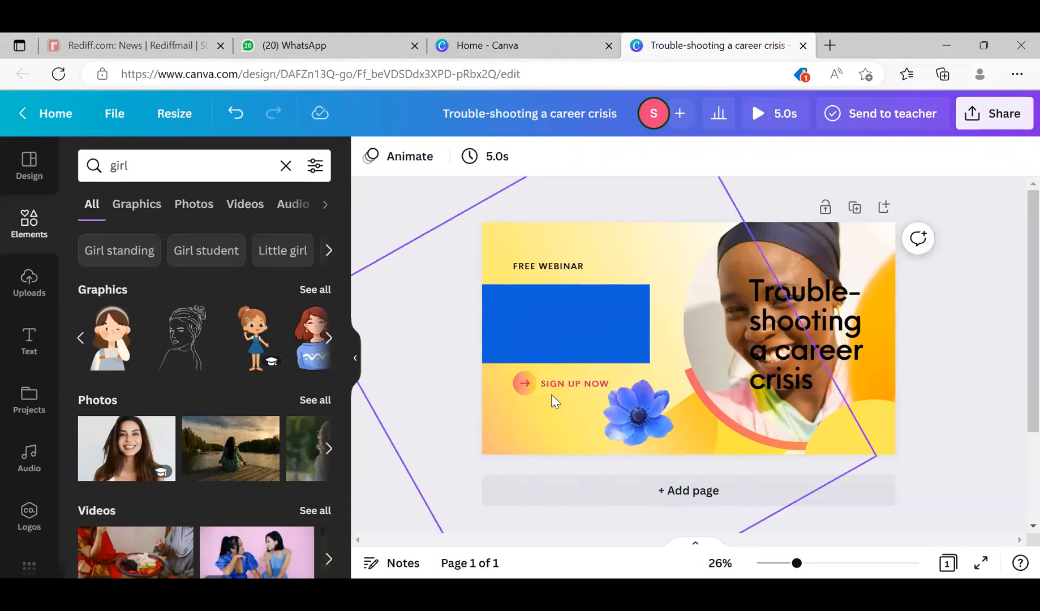
- Look through the remaining girl graphics in the search results
{"action": "left_click", "coordinate": [329, 338]}
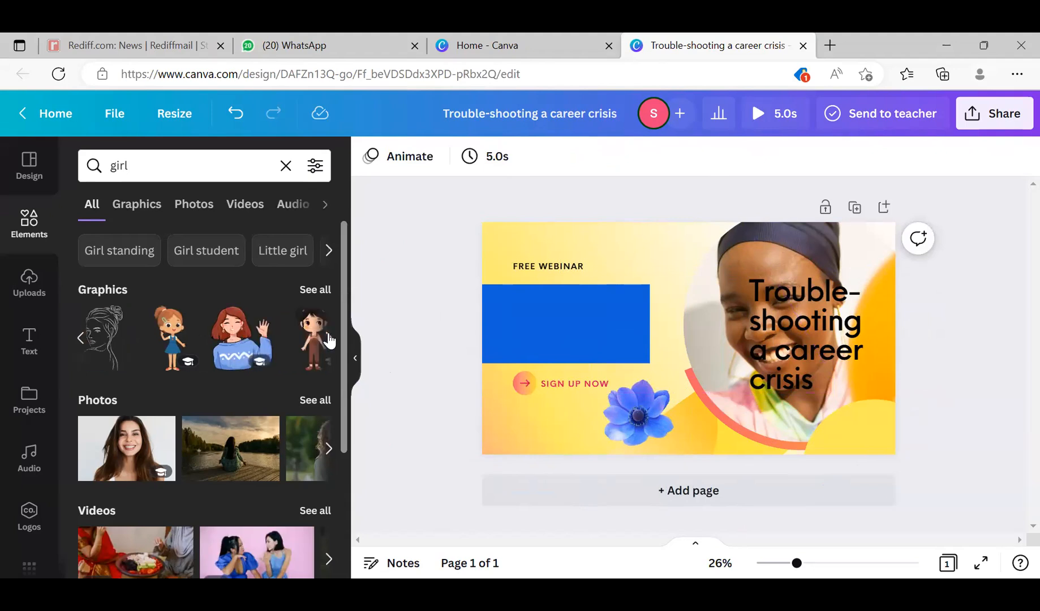
{"action": "left_click", "coordinate": [329, 338]}
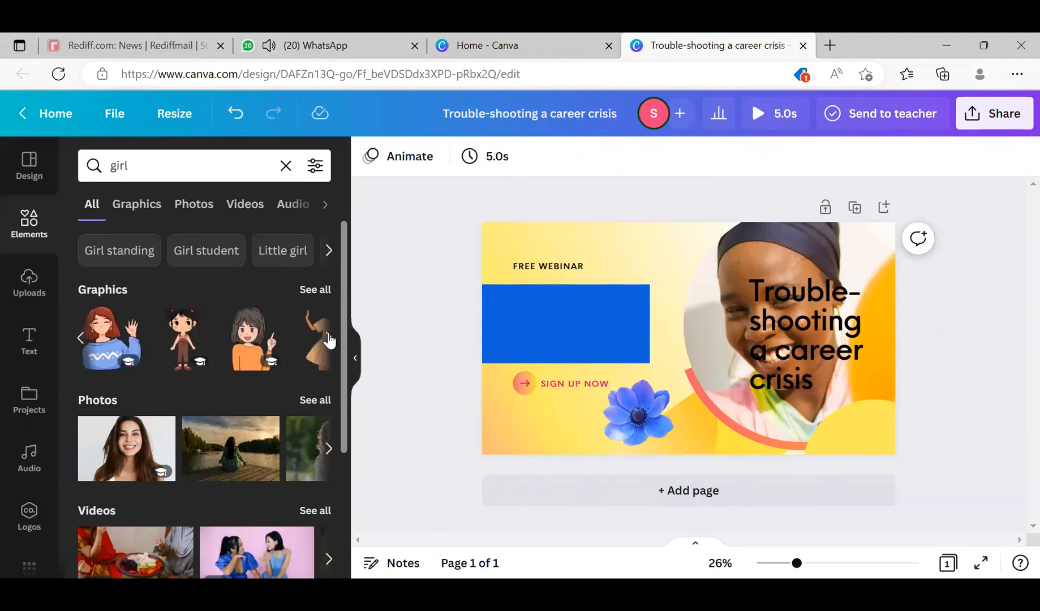
{"action": "left_click", "coordinate": [328, 337]}
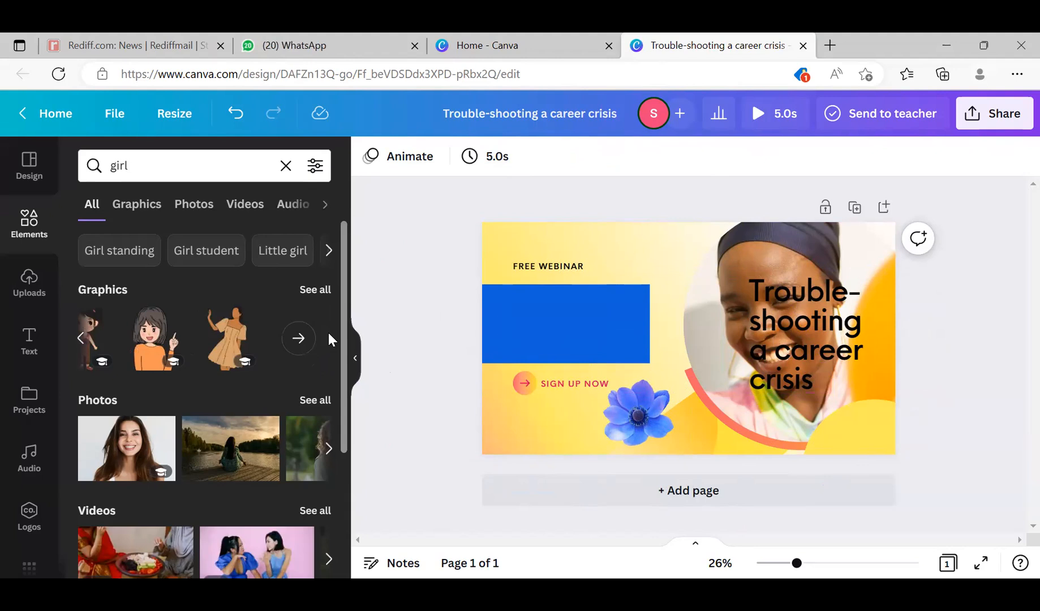
{"action": "left_click", "coordinate": [81, 339]}
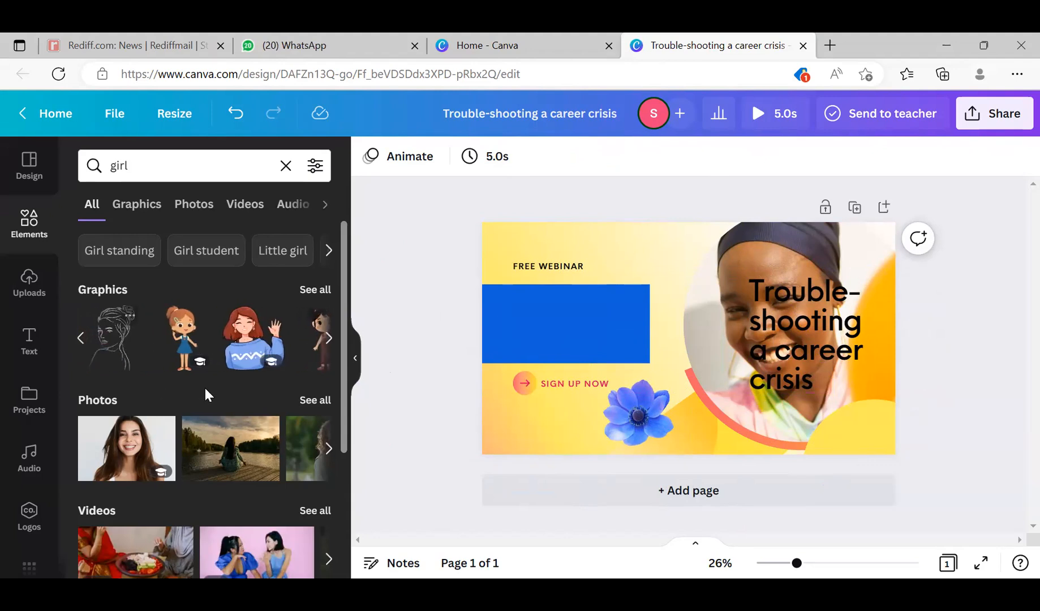
- Move the blue flower down to the page's bottom edge, and widen and reposition the heading so it wraps onto three lines
{"action": "left_click", "coordinate": [634, 414]}
{"action": "left_click_drag", "start_coordinate": [640, 418], "coordinate": [656, 433]}
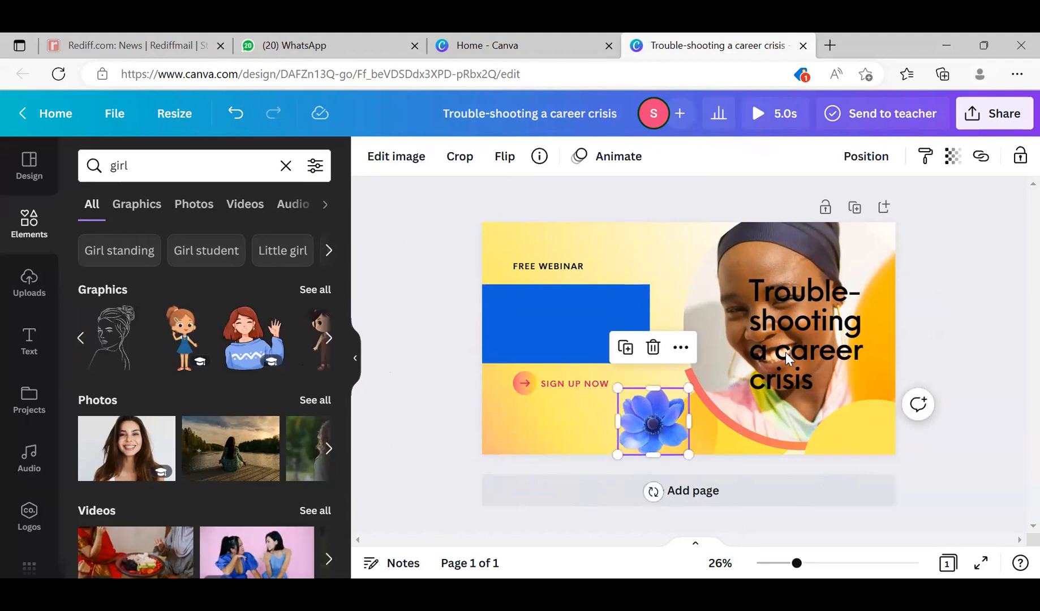
{"action": "left_click_drag", "start_coordinate": [803, 308], "coordinate": [538, 322]}
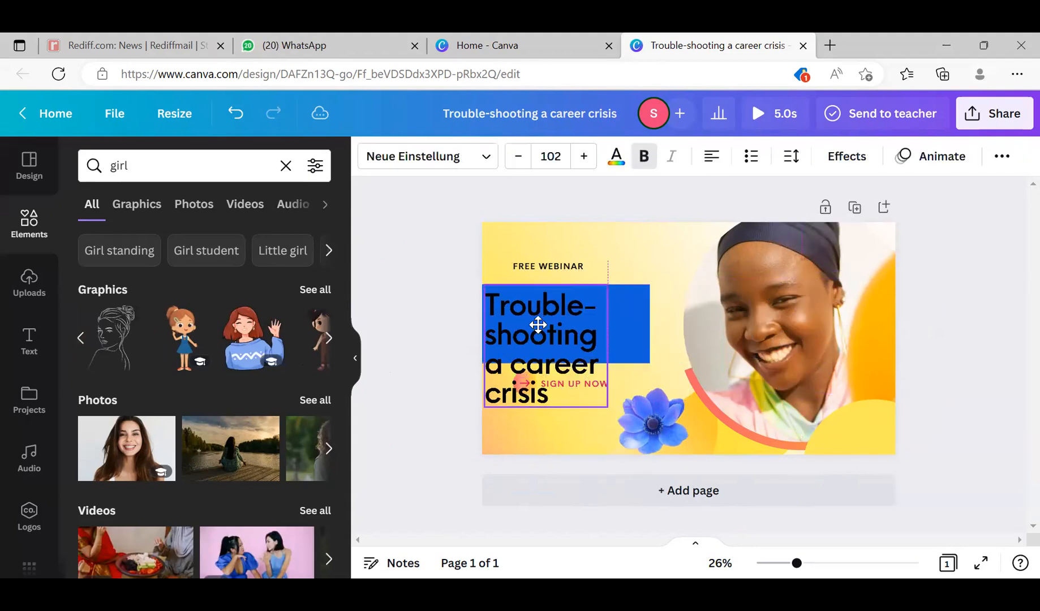
{"action": "left_click_drag", "start_coordinate": [612, 347], "coordinate": [755, 322]}
- Delete the blue rectangle from the page and clear the element search to return to the default categories
{"action": "left_click", "coordinate": [544, 319]}
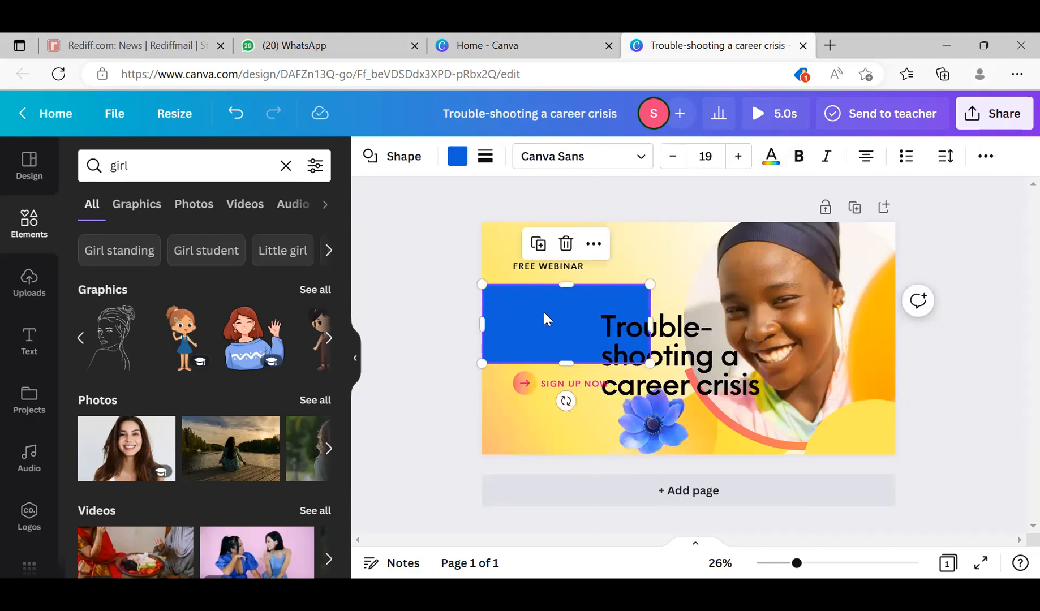
{"action": "key", "text": "Delete"}
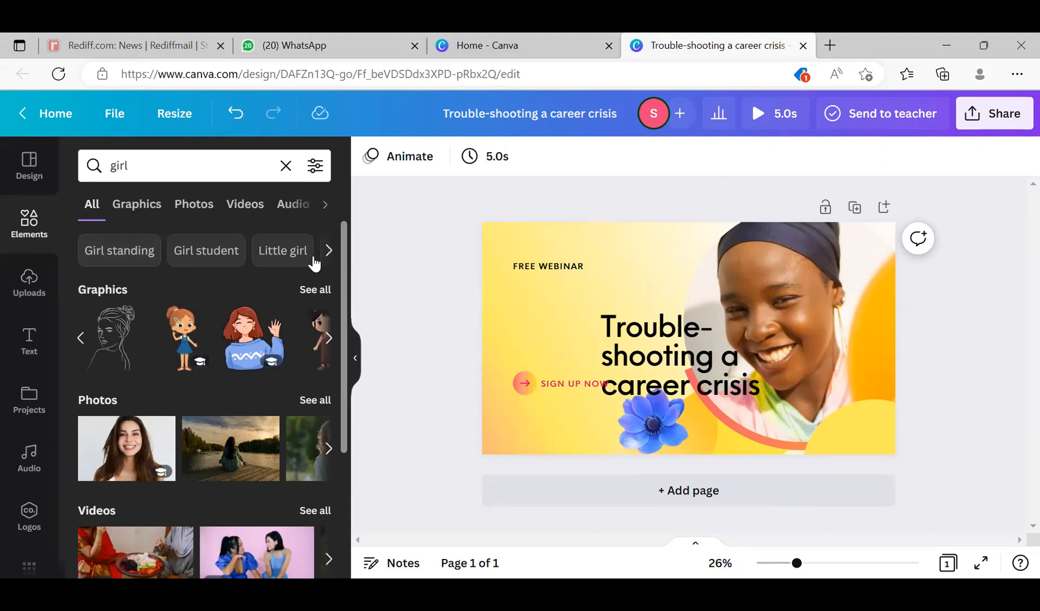
{"action": "left_click", "coordinate": [286, 165]}
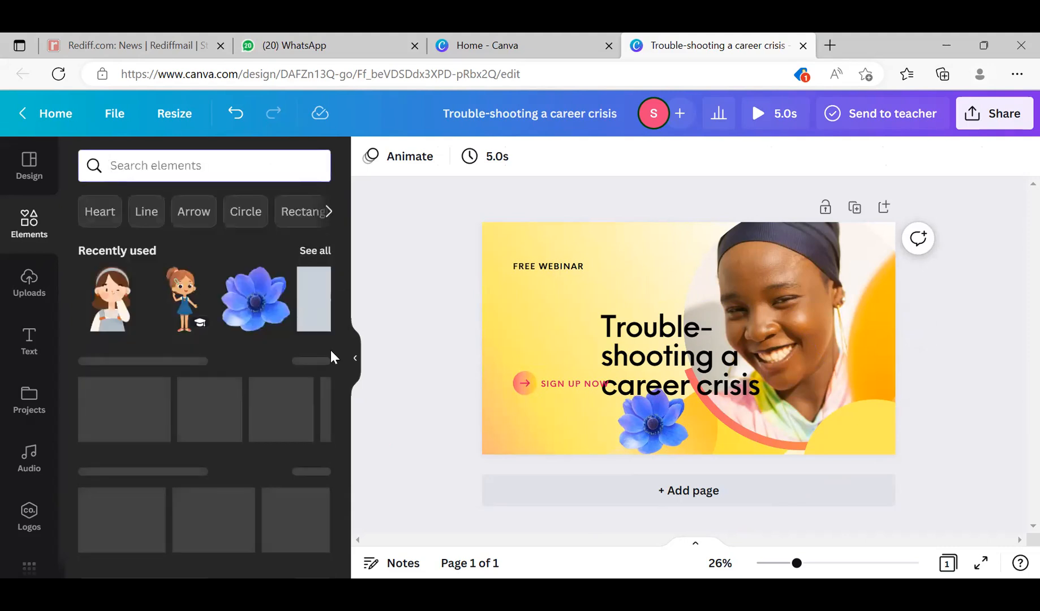
{"action": "scroll", "coordinate": [334, 334], "scroll_direction": "down", "scroll_amount": 2}
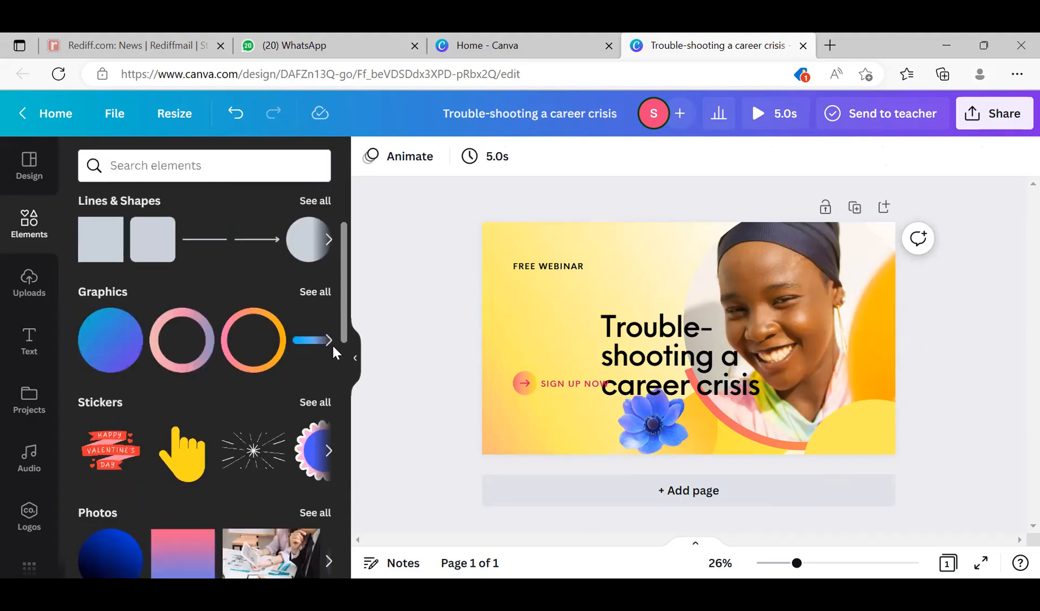
{"action": "scroll", "coordinate": [334, 166], "scroll_direction": "up", "scroll_amount": 3}
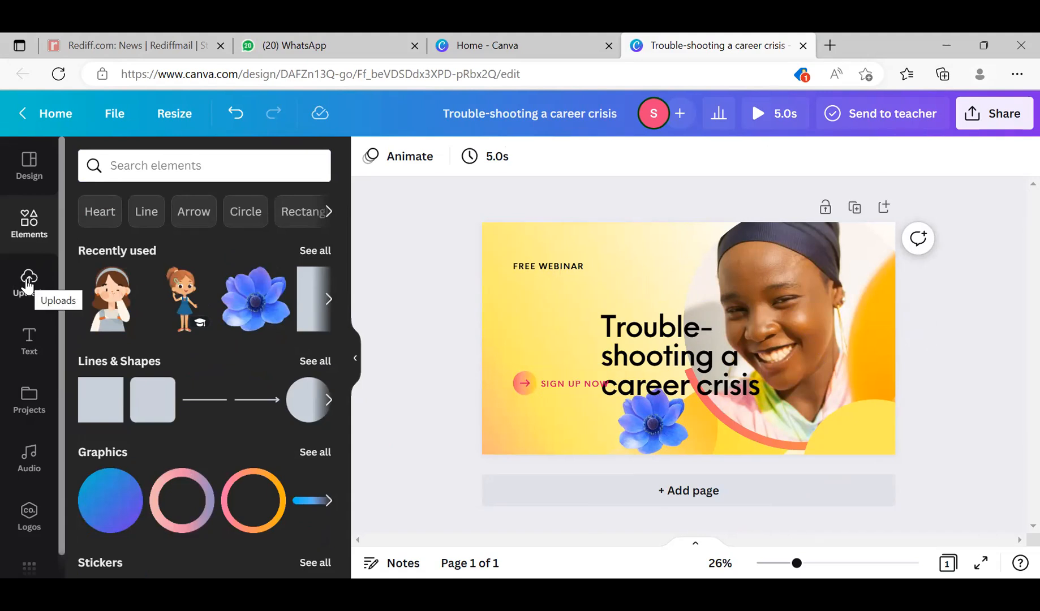
- Place the heading in the empty area between the FREE WEBINAR and SIGN UP NOW texts
{"action": "left_click_drag", "start_coordinate": [631, 323], "coordinate": [548, 308]}
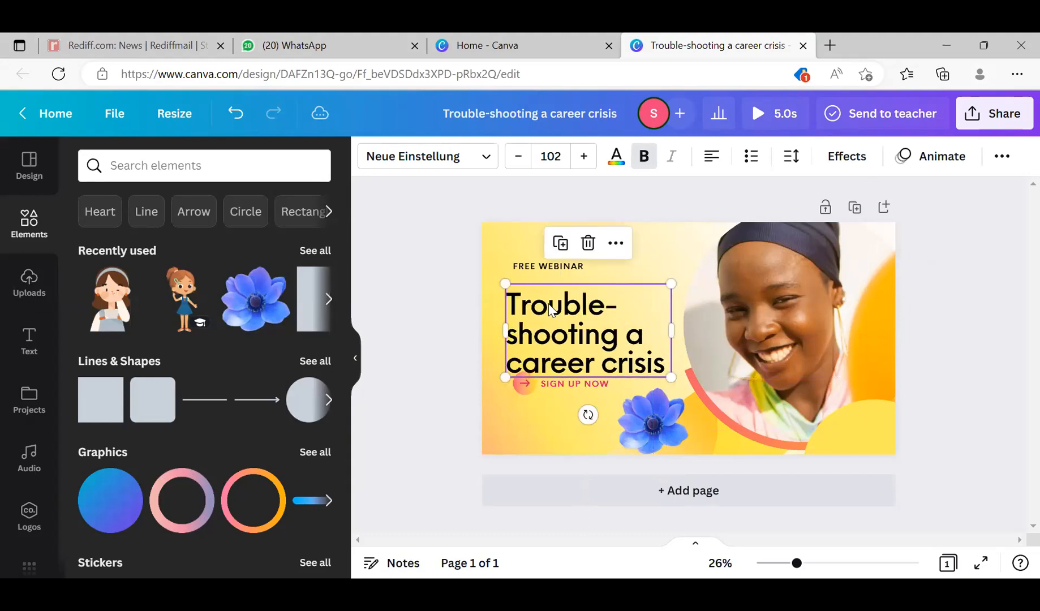
{"action": "left_click", "coordinate": [549, 309]}
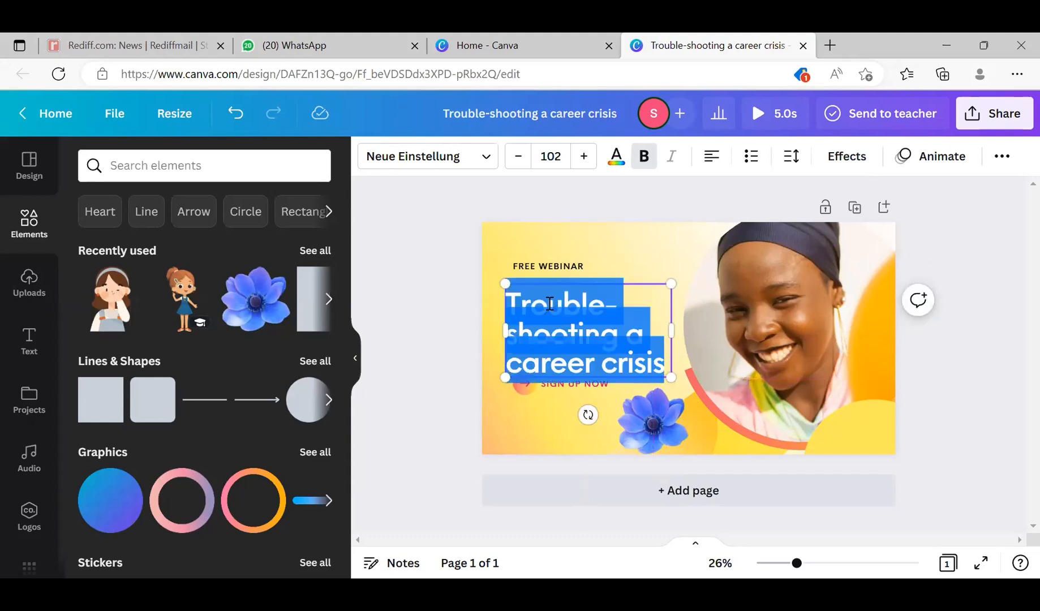
{"action": "left_click", "coordinate": [634, 263]}
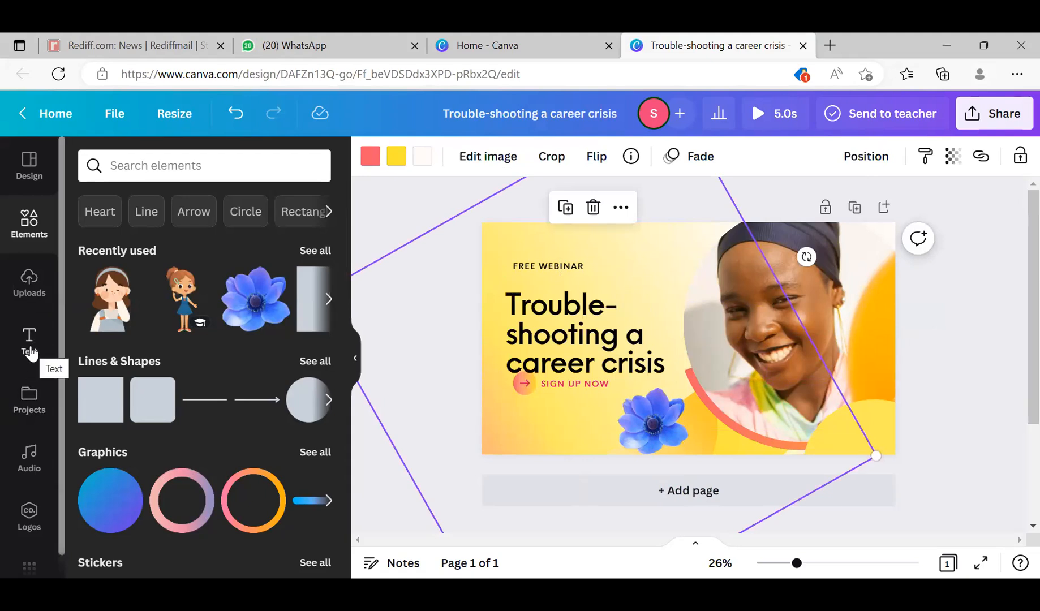
{"action": "left_click", "coordinate": [548, 331]}
{"action": "left_click_drag", "start_coordinate": [551, 311], "coordinate": [555, 305]}
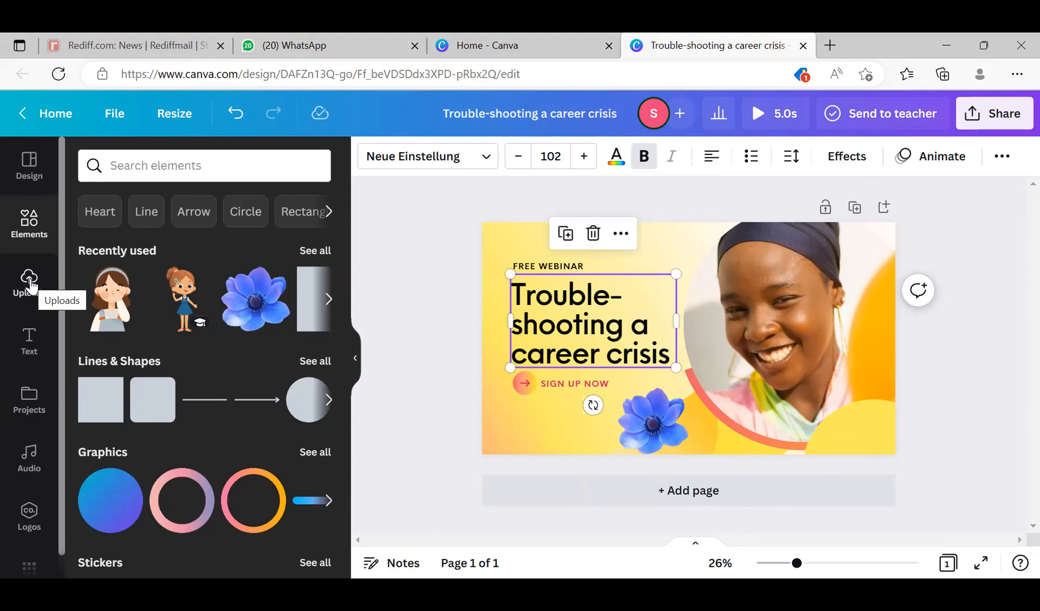
- Open the uploaded files and look through the images
{"action": "left_click", "coordinate": [31, 284]}
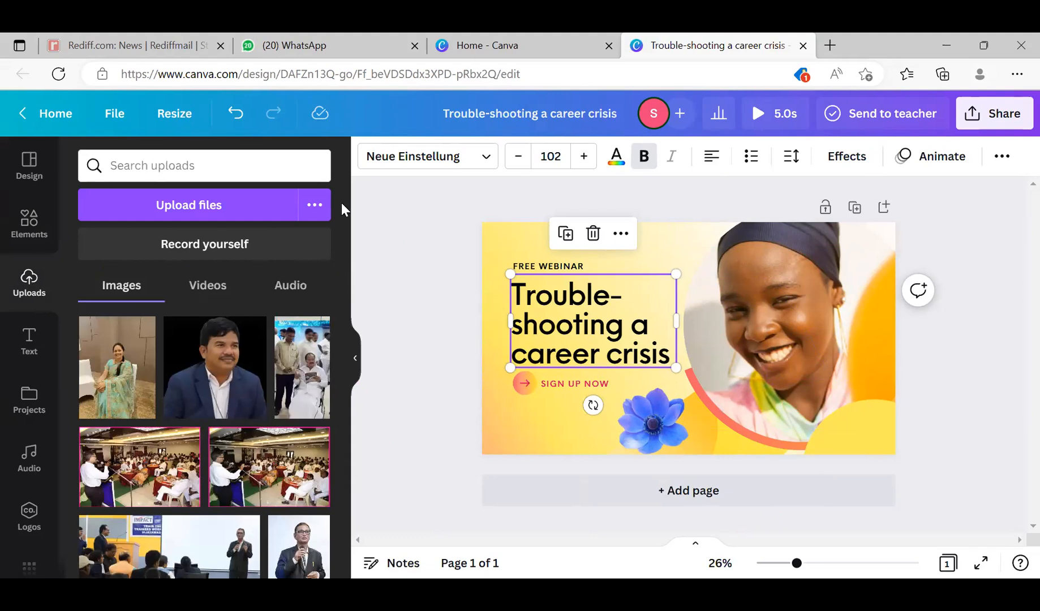
{"action": "left_click_drag", "start_coordinate": [343, 332], "coordinate": [341, 442]}
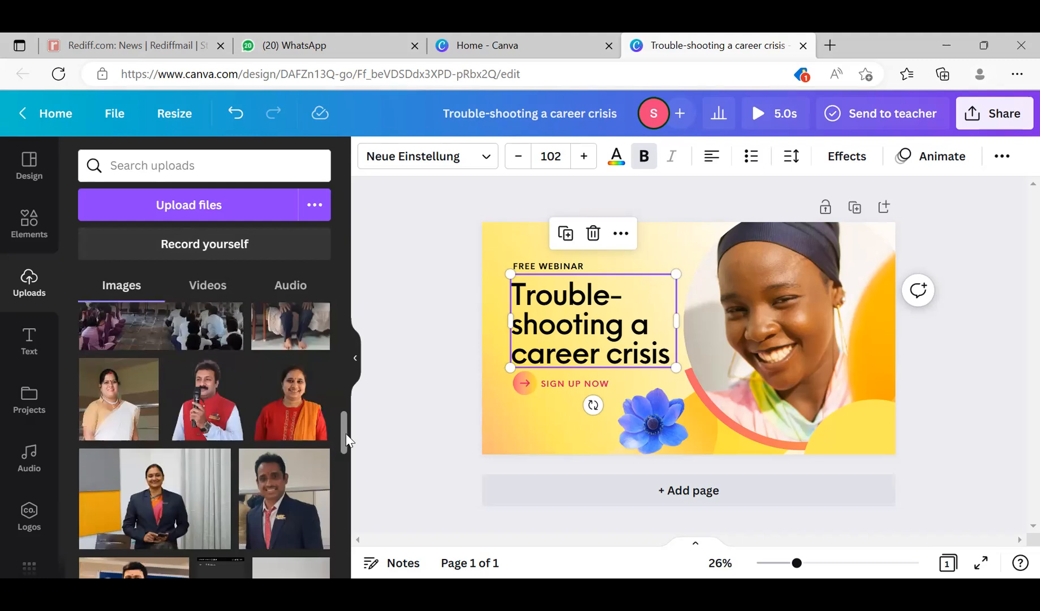
- Open the file chooser for uploading, look through the Downloads folder, and close it without choosing a file
{"action": "scroll", "coordinate": [346, 433], "scroll_direction": "down", "scroll_amount": 2}
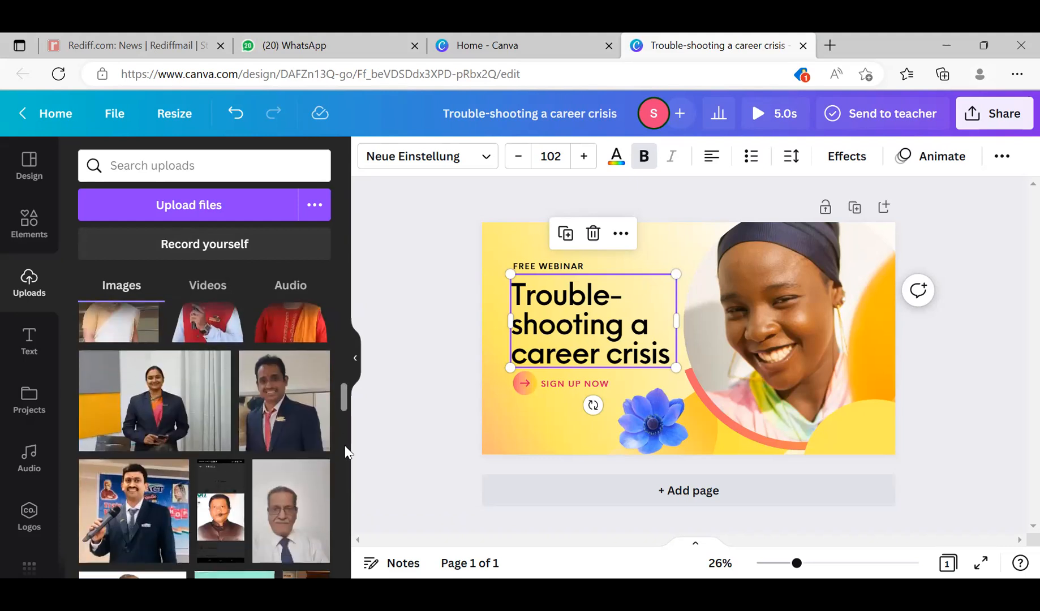
{"action": "left_click_drag", "start_coordinate": [345, 446], "coordinate": [345, 445]}
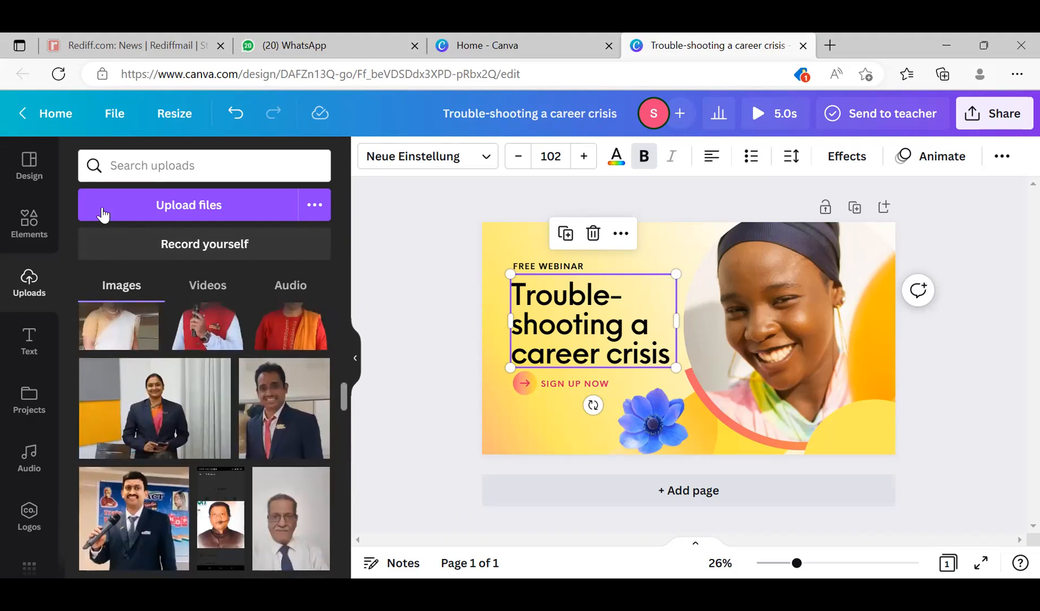
{"action": "left_click", "coordinate": [204, 209]}
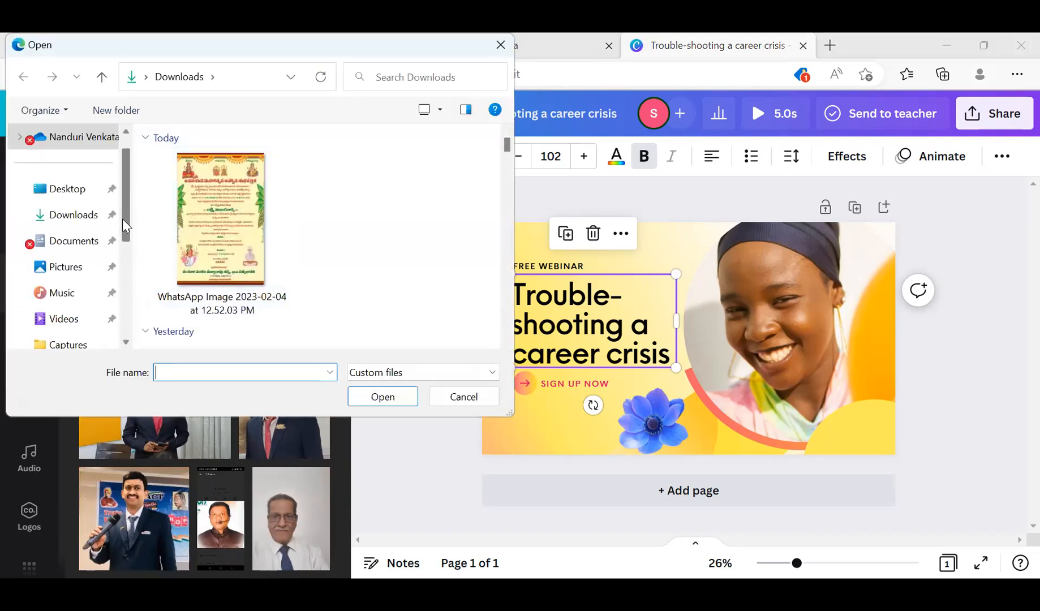
{"action": "scroll", "coordinate": [123, 261], "scroll_direction": "down", "scroll_amount": 3}
{"action": "scroll", "coordinate": [122, 266], "scroll_direction": "up", "scroll_amount": 3}
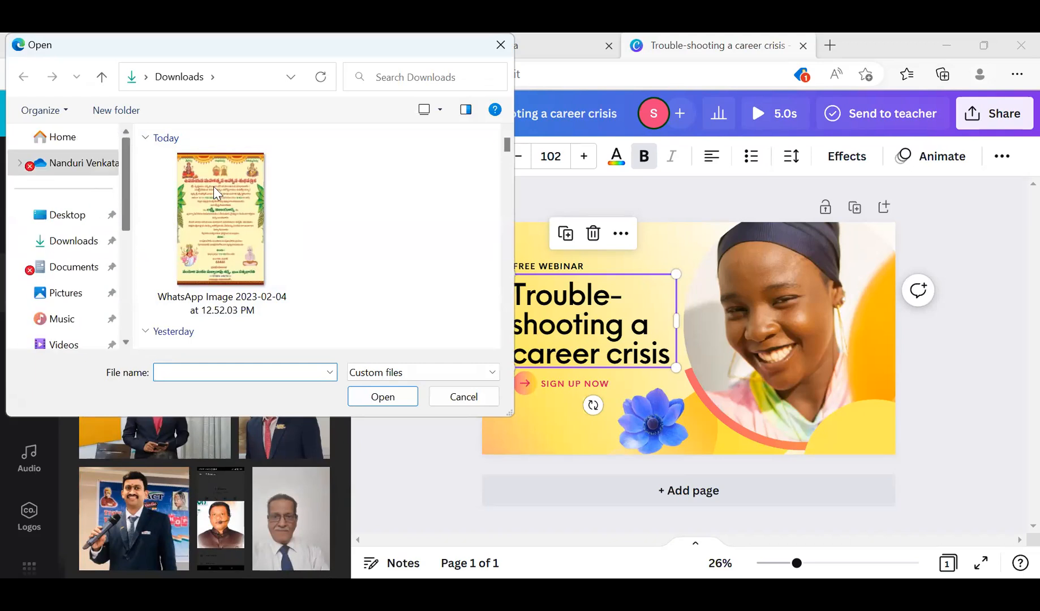
{"action": "scroll", "coordinate": [504, 187], "scroll_direction": "down", "scroll_amount": 8}
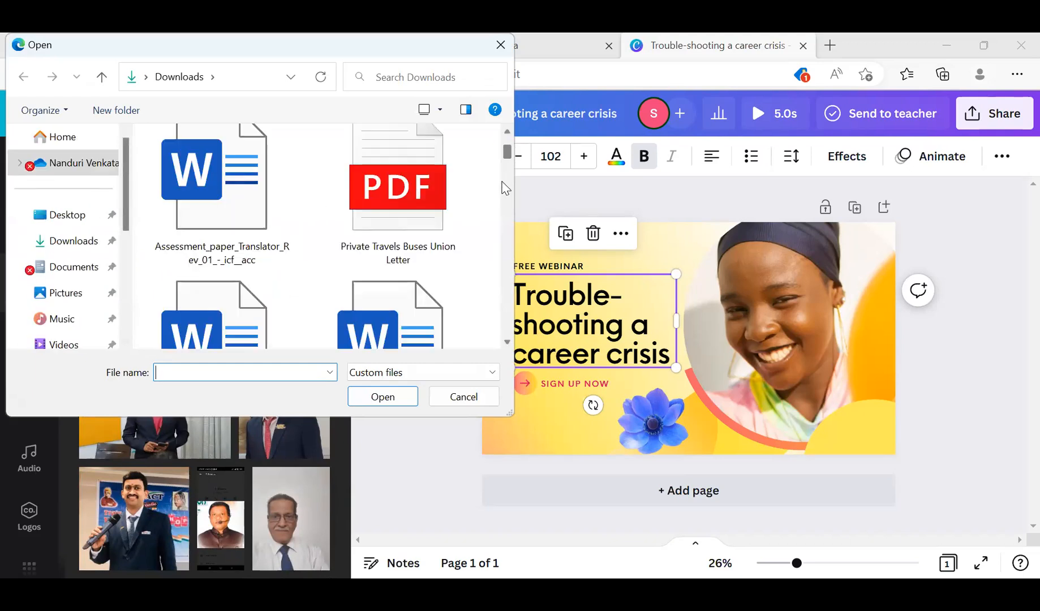
{"action": "scroll", "coordinate": [503, 208], "scroll_direction": "down", "scroll_amount": 1}
{"action": "left_click_drag", "start_coordinate": [498, 201], "coordinate": [498, 217]}
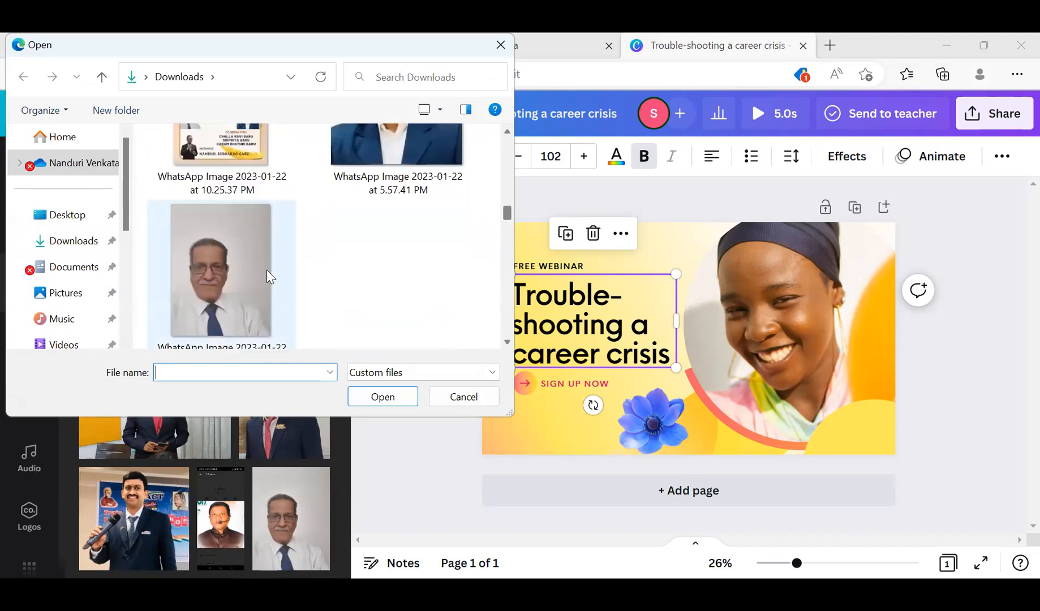
{"action": "left_click", "coordinate": [465, 400]}
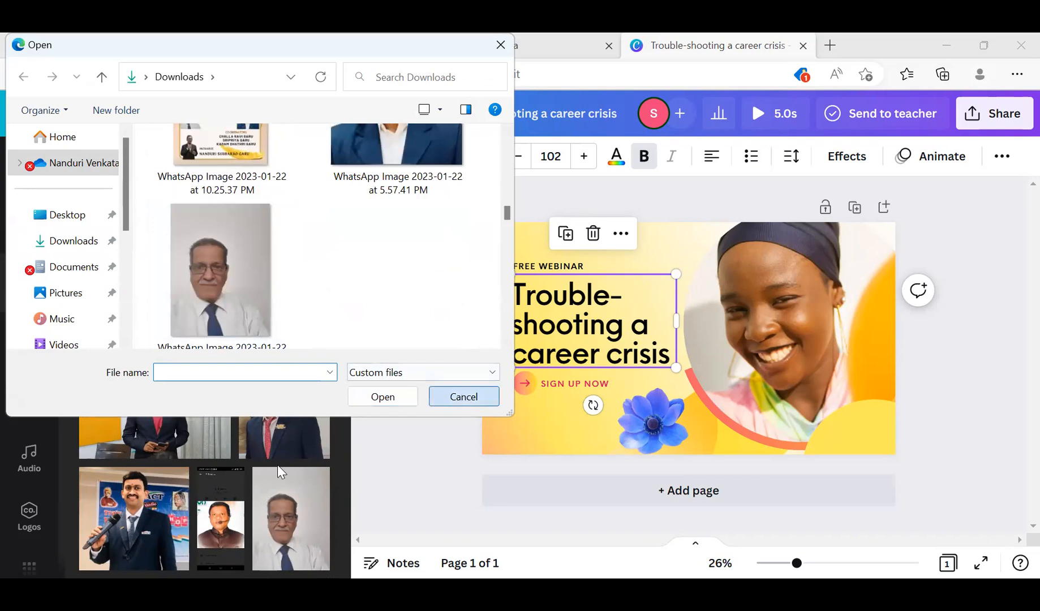
- Look through the uploaded images up to the start of the list, check the uploaded videos, and return to the images
{"action": "mouse_move", "coordinate": [341, 399]}
{"action": "left_mouse_down"}
{"action": "mouse_move", "coordinate": [342, 419]}
{"action": "mouse_move", "coordinate": [349, 395]}
{"action": "left_mouse_up"}
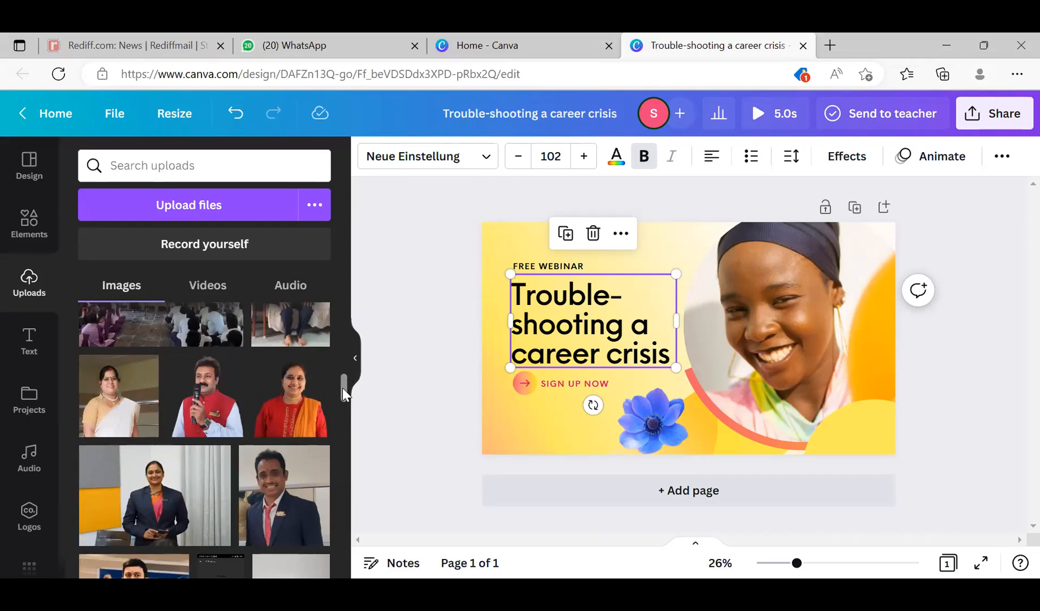
{"action": "left_click_drag", "start_coordinate": [343, 388], "coordinate": [342, 382]}
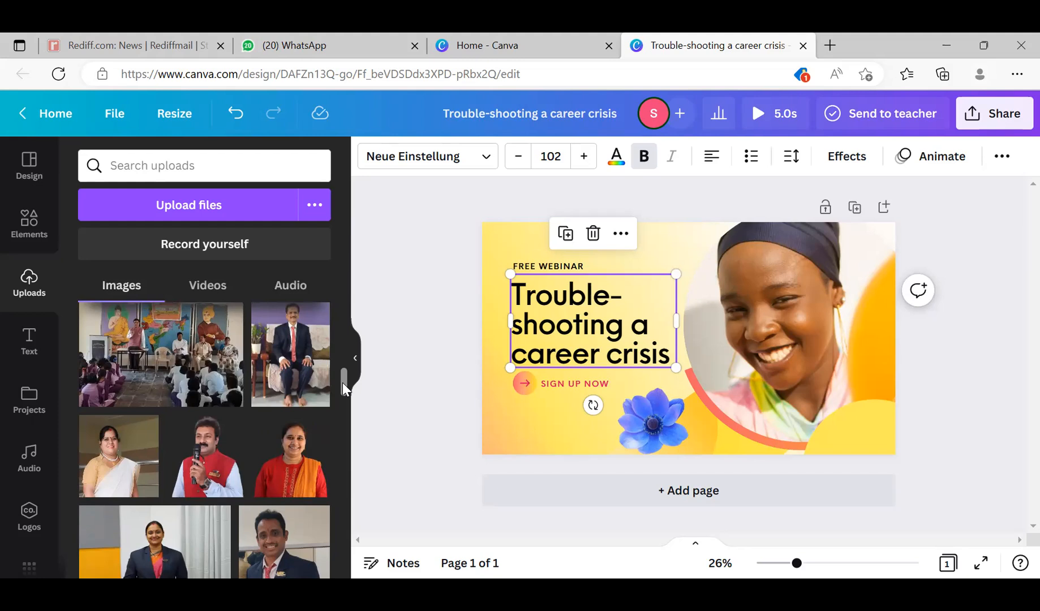
{"action": "left_click_drag", "start_coordinate": [343, 383], "coordinate": [346, 346]}
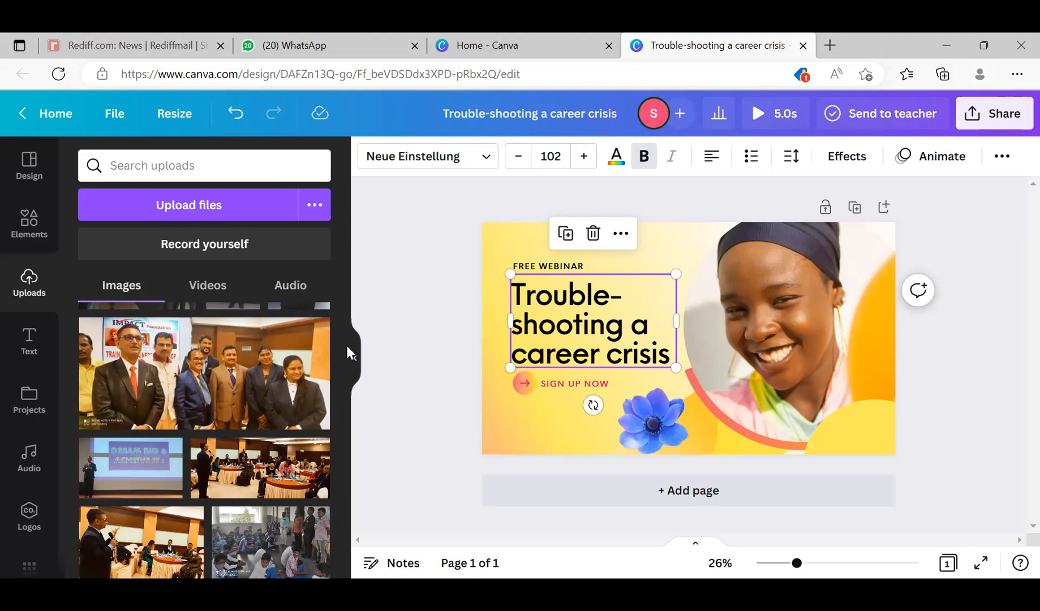
{"action": "left_click_drag", "start_coordinate": [341, 349], "coordinate": [332, 300]}
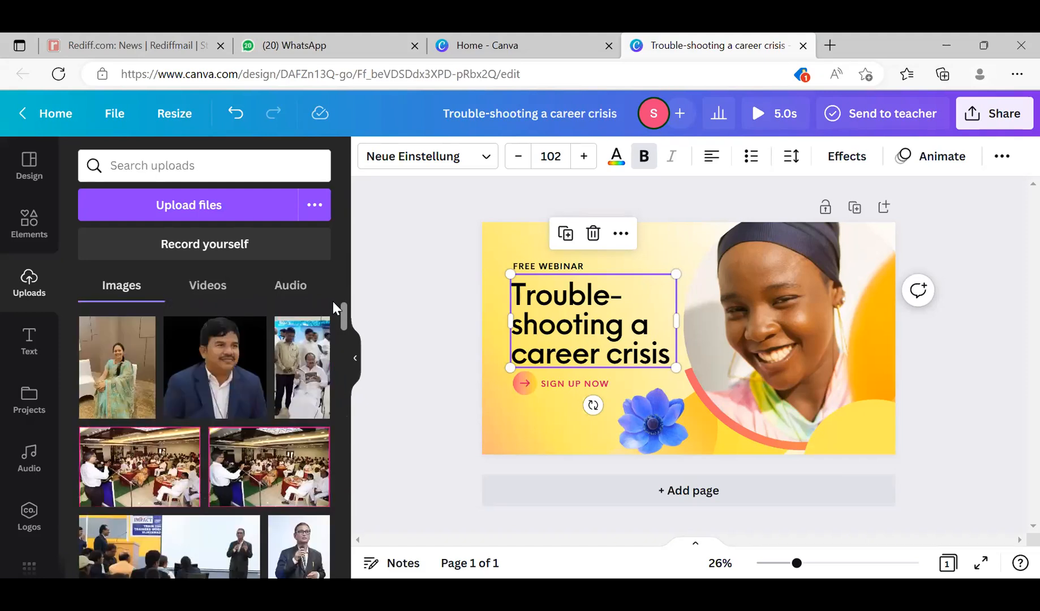
{"action": "left_click", "coordinate": [211, 291]}
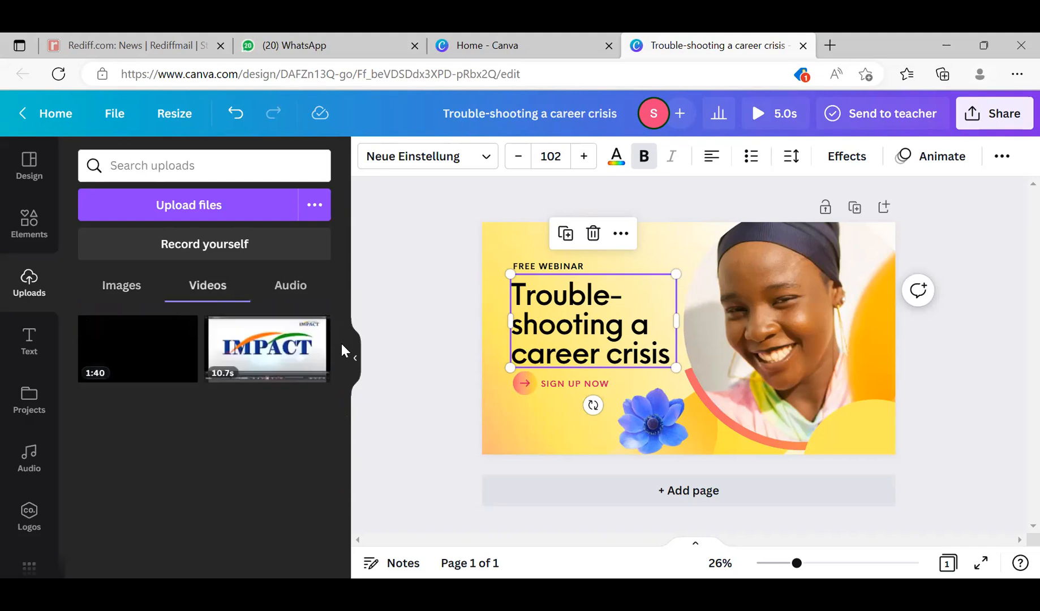
{"action": "left_click", "coordinate": [125, 289]}
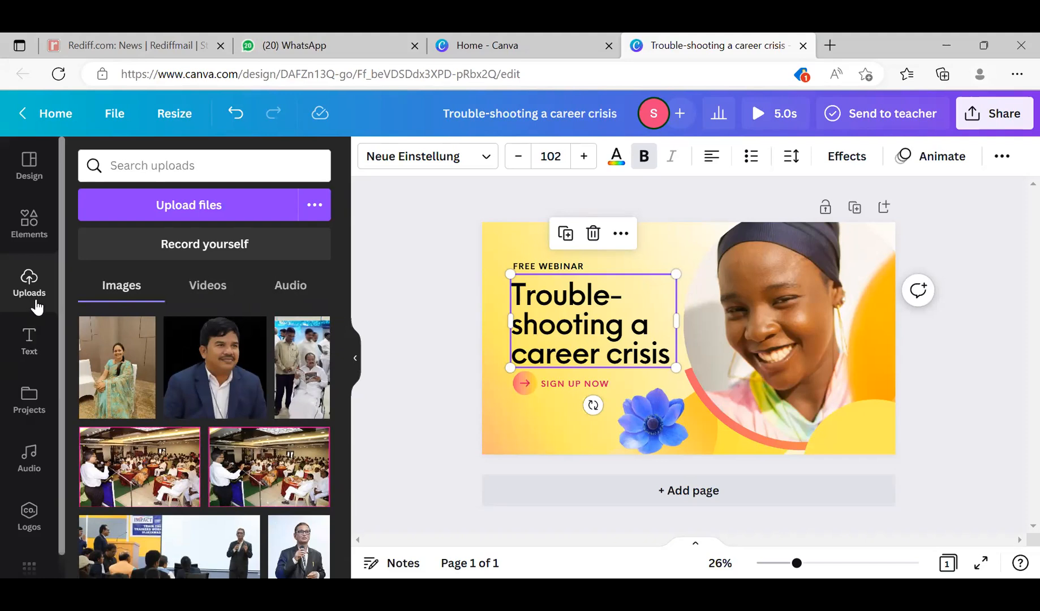
- Open the text options and select the "Trouble-shooting a career crisis" heading on the page
{"action": "left_click", "coordinate": [31, 351]}
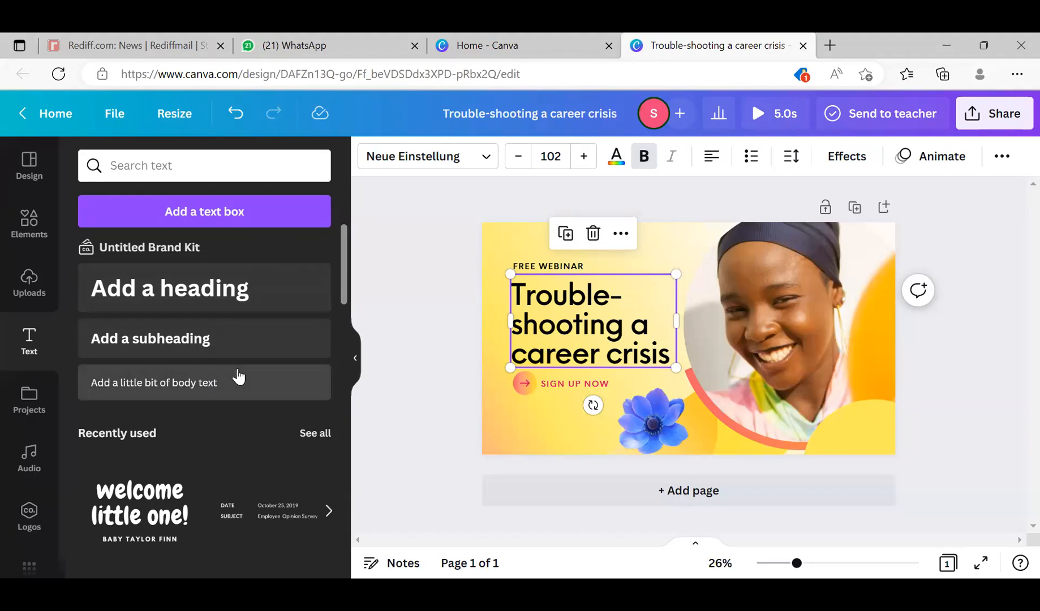
{"action": "double_click", "coordinate": [605, 300]}
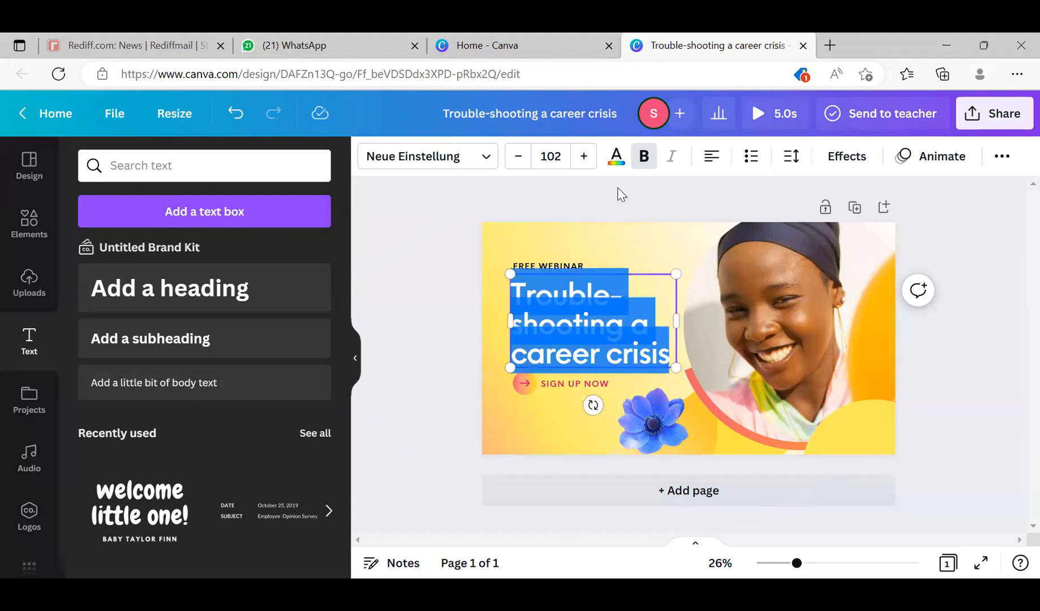
{"action": "left_click", "coordinate": [649, 168]}
{"action": "left_click", "coordinate": [649, 168]}
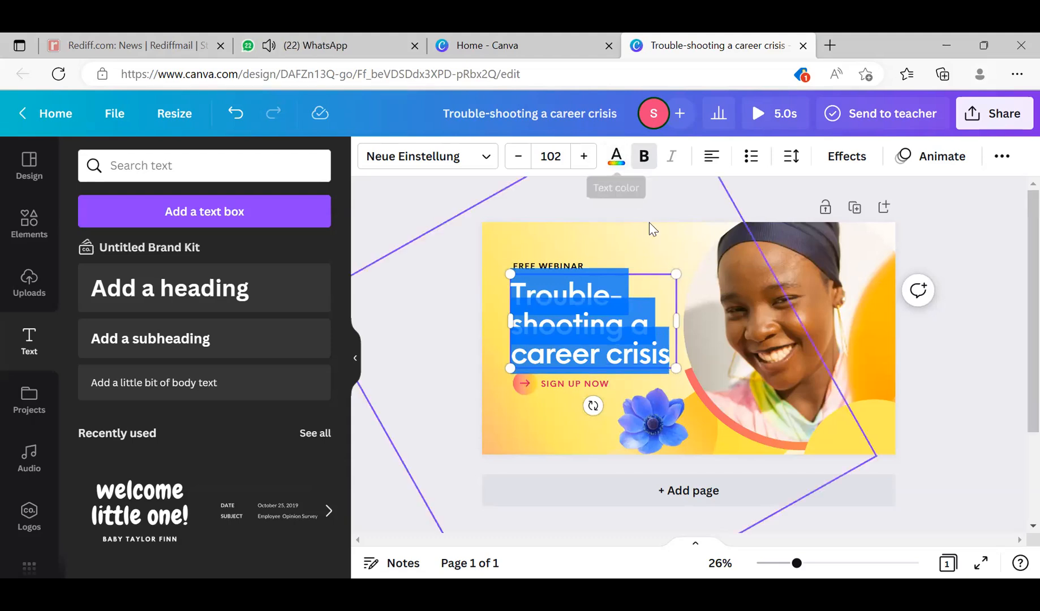
{"action": "left_click", "coordinate": [847, 286]}
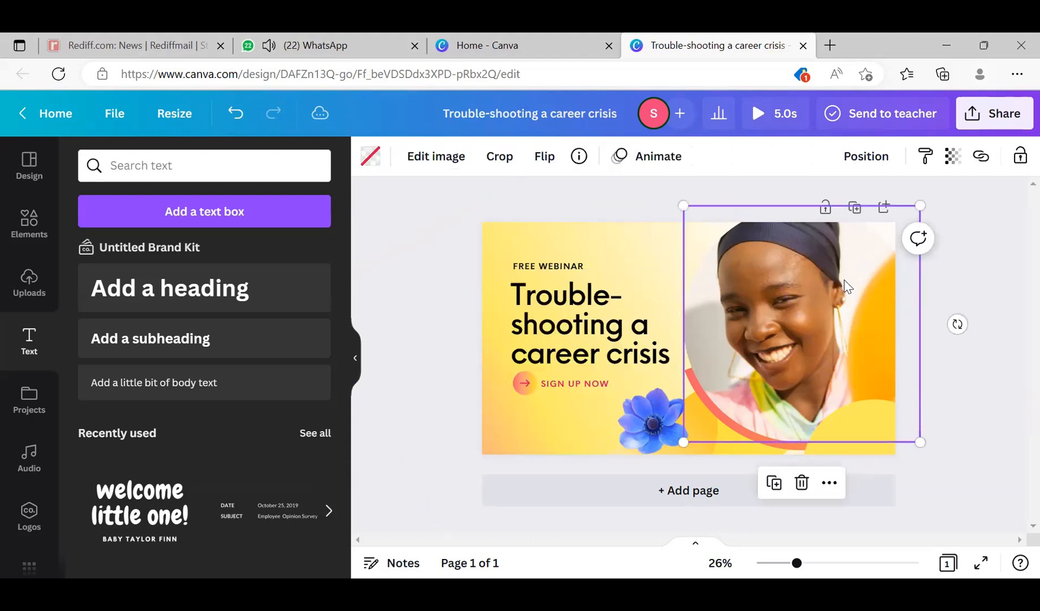
{"action": "left_click", "coordinate": [567, 340]}
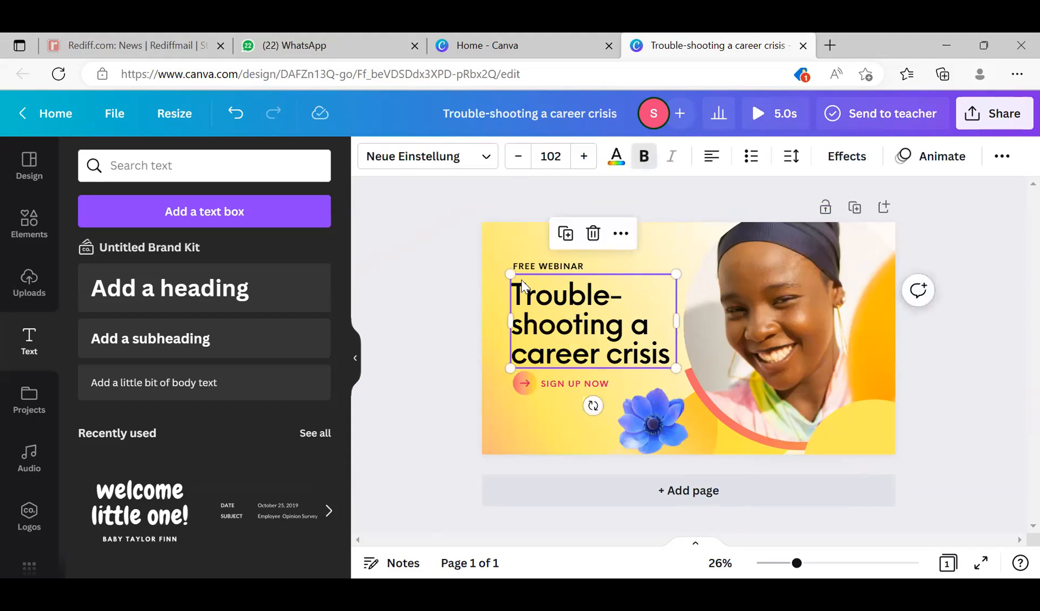
- Recolour the whole heading text with the pinkish-red document colour
{"action": "double_click", "coordinate": [520, 296]}
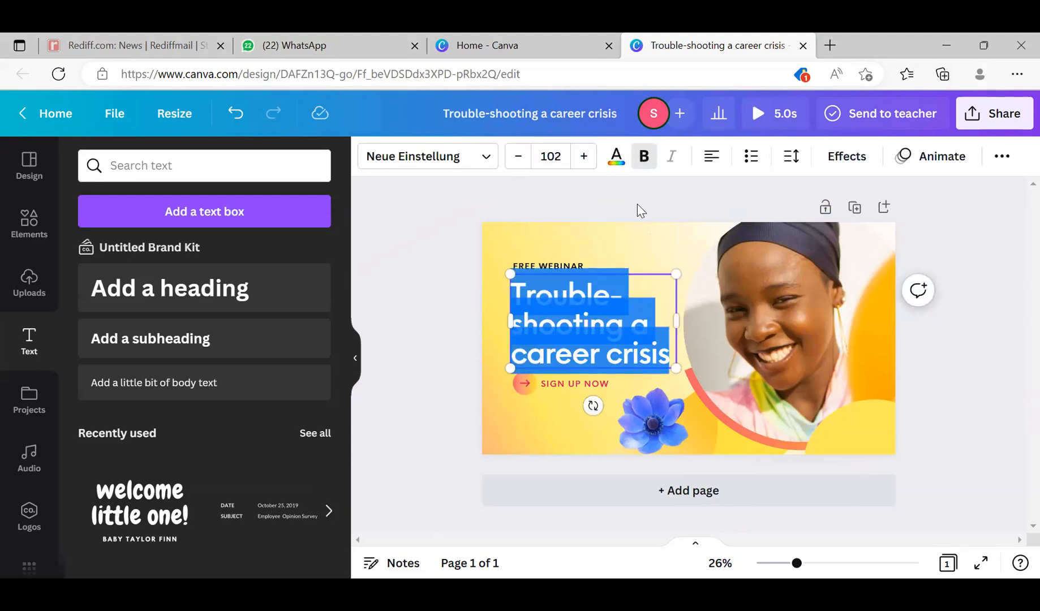
{"action": "left_click", "coordinate": [616, 158]}
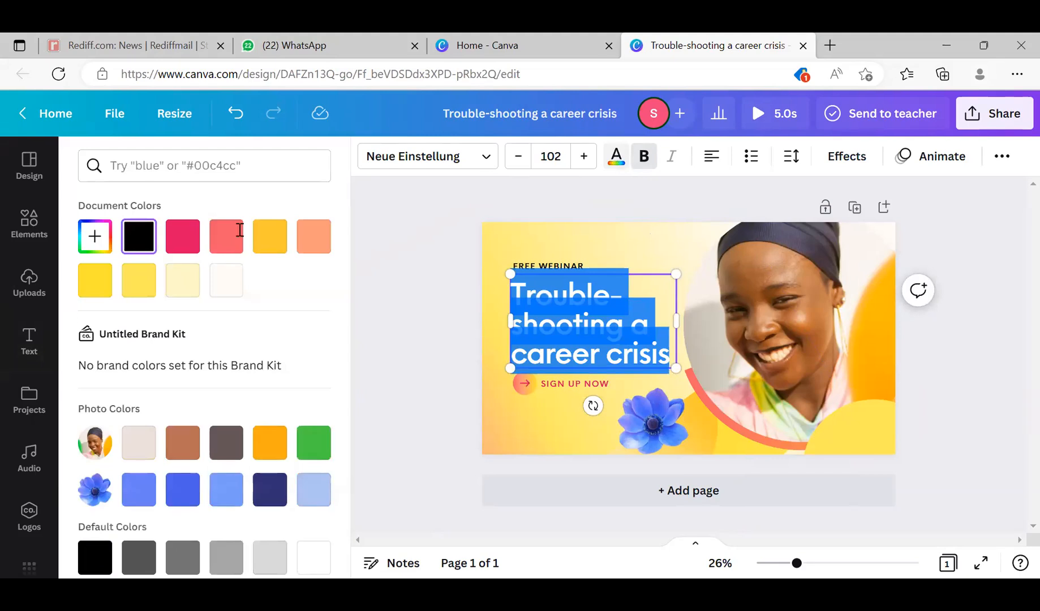
{"action": "left_click", "coordinate": [174, 245]}
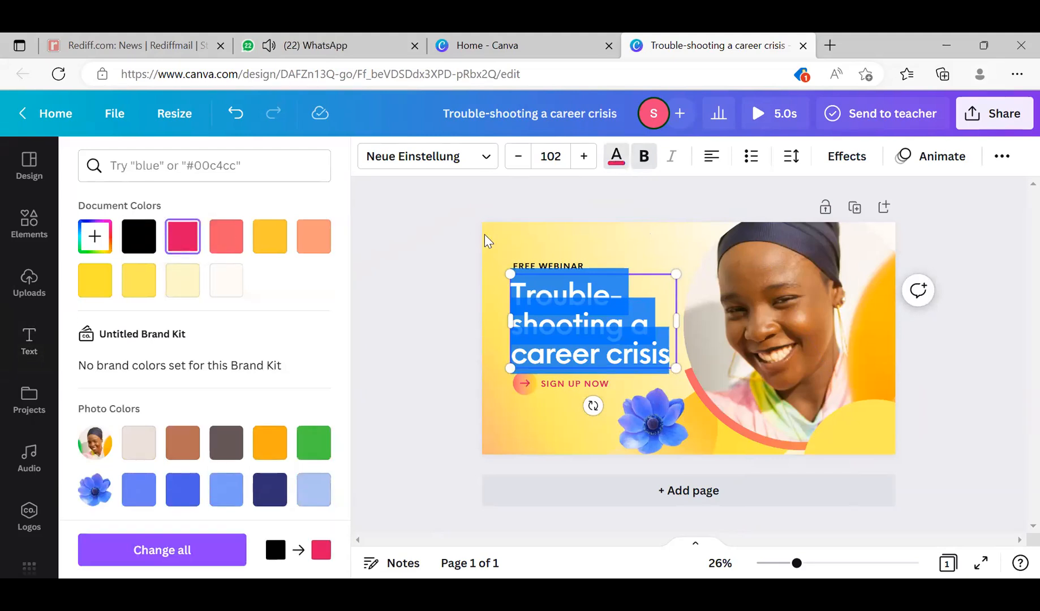
{"action": "left_click", "coordinate": [513, 243]}
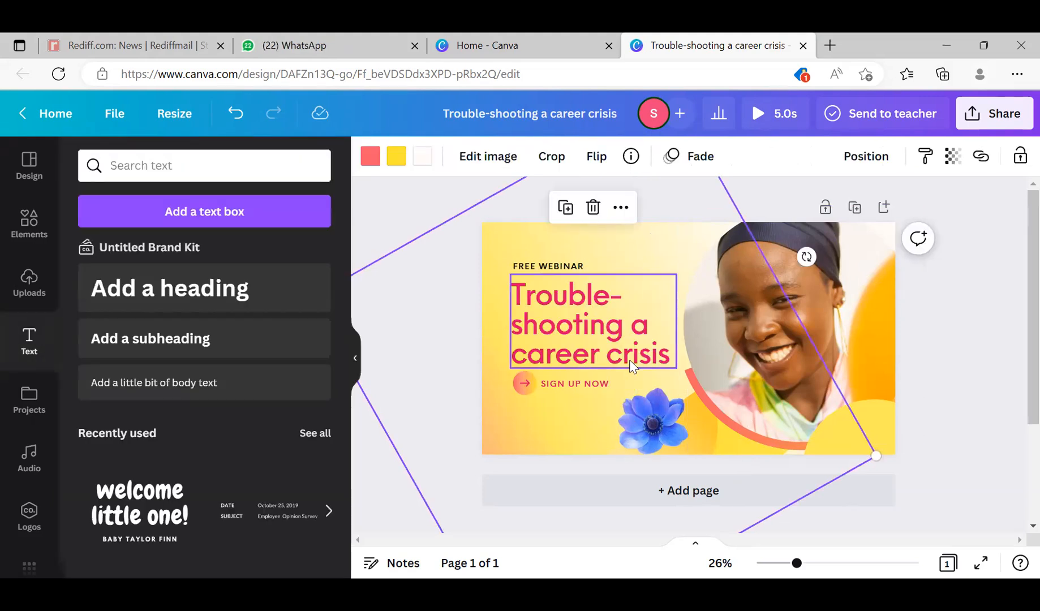
{"action": "left_click", "coordinate": [938, 379]}
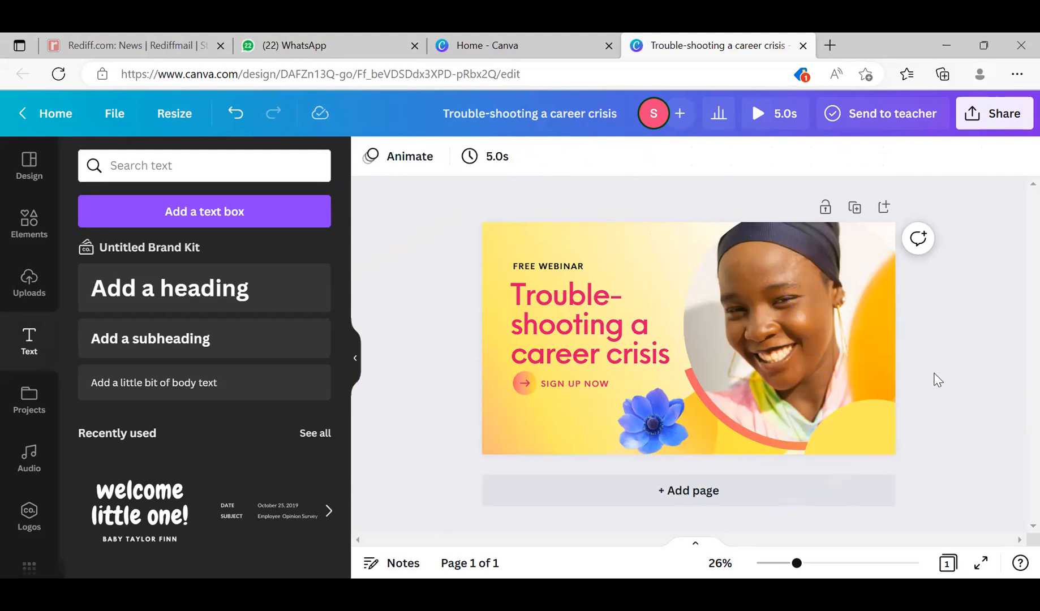
- Recolour the whole heading text with a custom dark blue by changing the hue of its current colour
{"action": "left_click", "coordinate": [664, 362]}
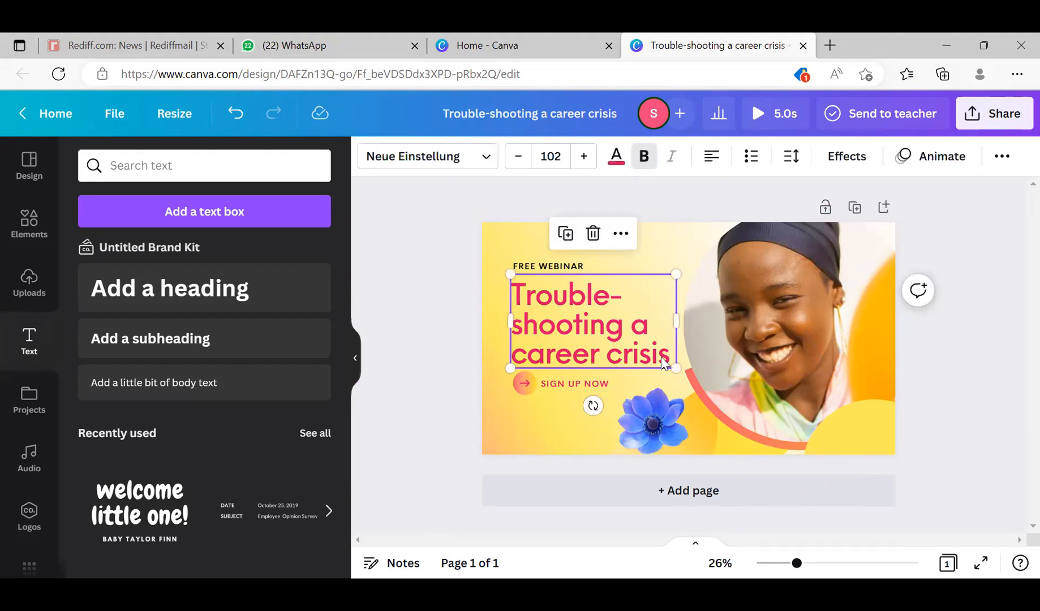
{"action": "double_click", "coordinate": [635, 354]}
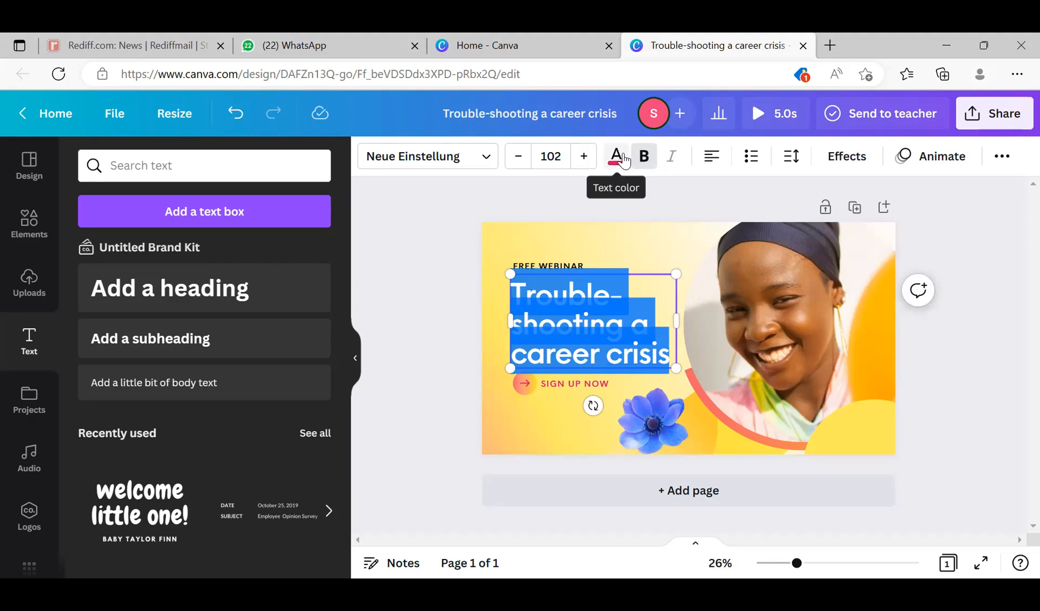
{"action": "left_click", "coordinate": [617, 158]}
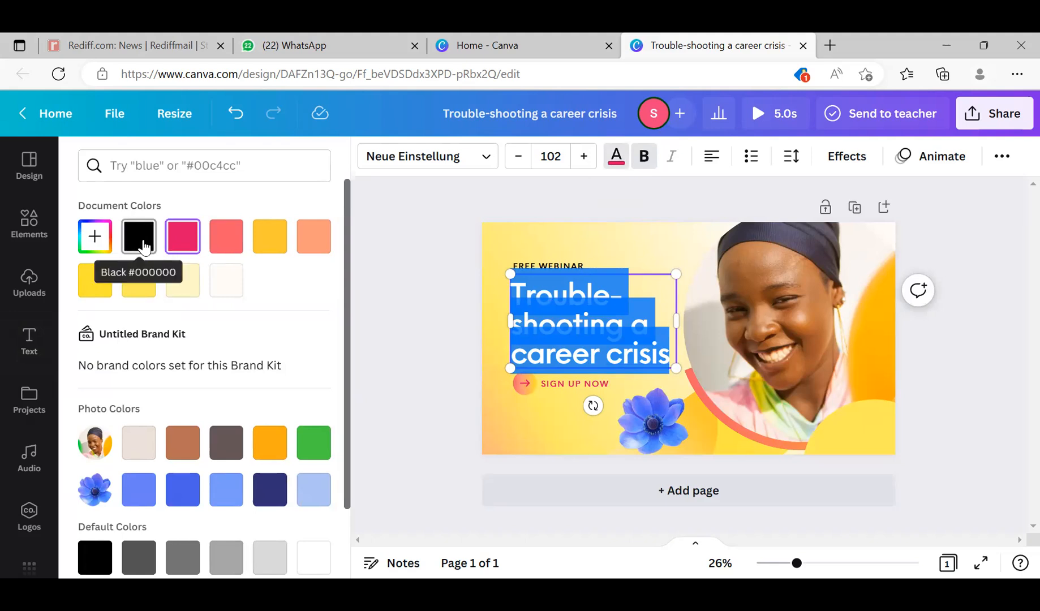
{"action": "left_click", "coordinate": [94, 237]}
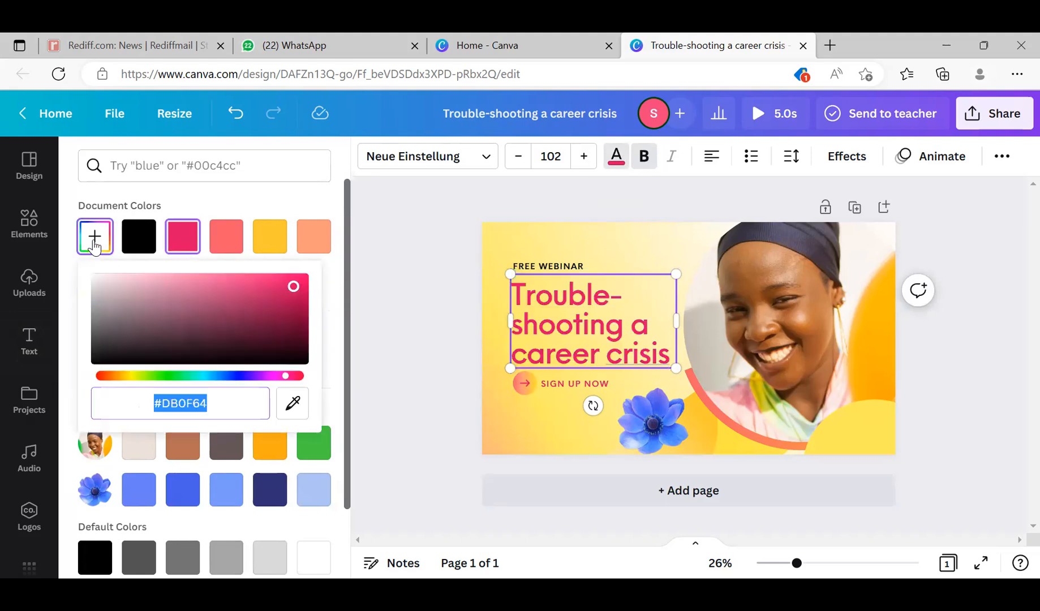
{"action": "left_click", "coordinate": [230, 377]}
{"action": "left_click", "coordinate": [389, 292]}
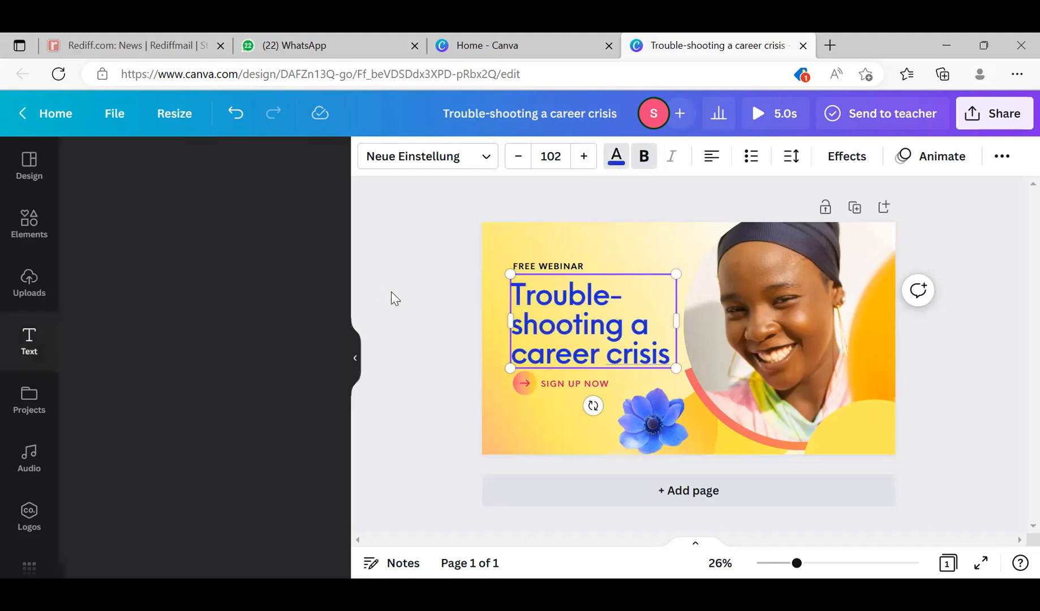
{"action": "left_click", "coordinate": [568, 311]}
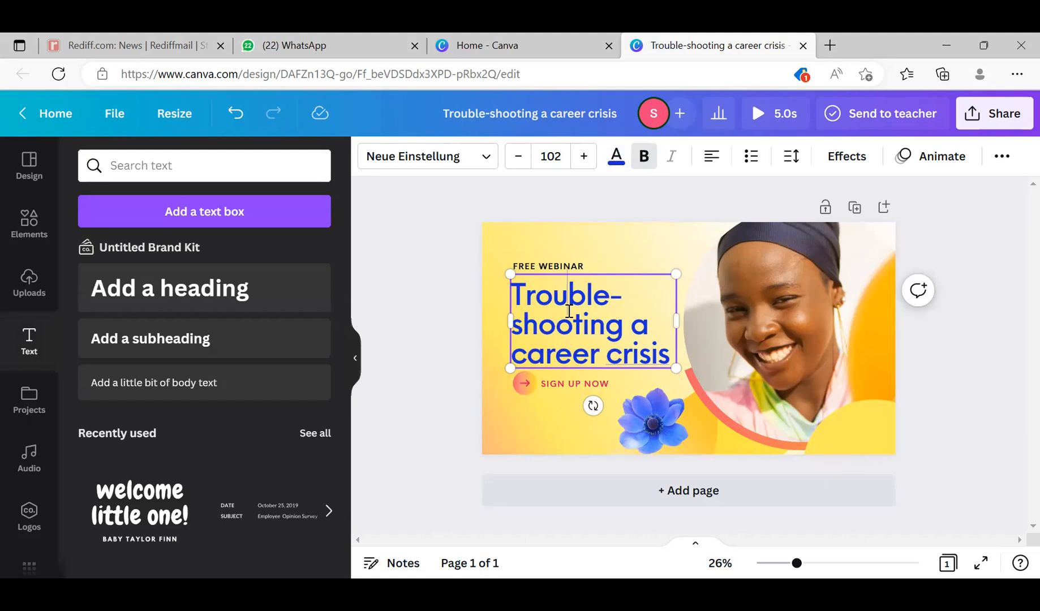
{"action": "left_click", "coordinate": [634, 252]}
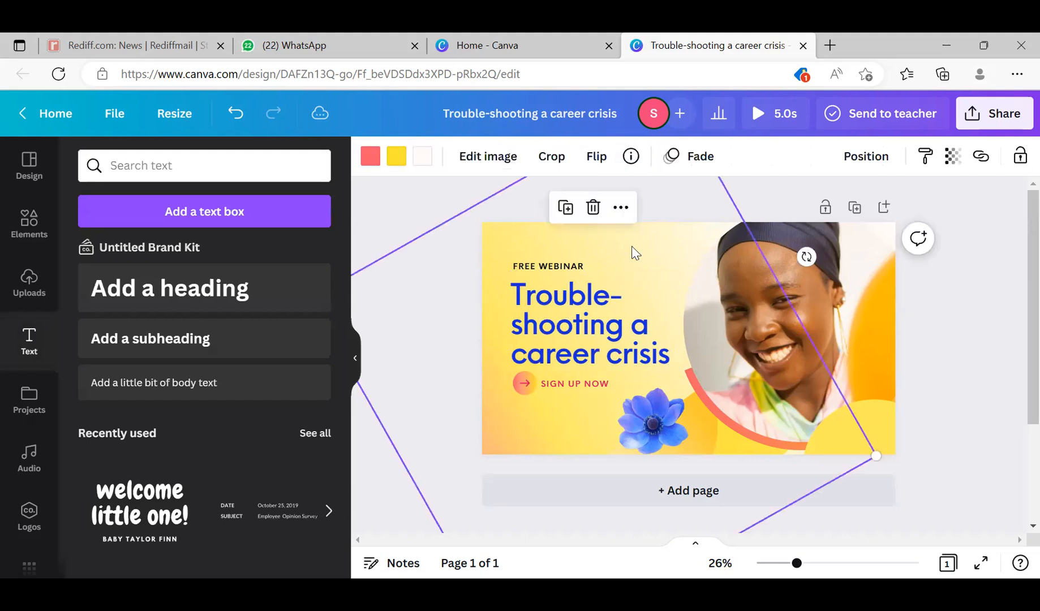
- Scale the heading's text box down proportionally to a font size of about 84.9
{"action": "left_click", "coordinate": [610, 333]}
{"action": "left_click_drag", "start_coordinate": [675, 274], "coordinate": [669, 330]}
- Lower the heading's font size stepwise to 68.9, raise it to 87.9, and reduce it again to 71.9
{"action": "double_click", "coordinate": [526, 306]}
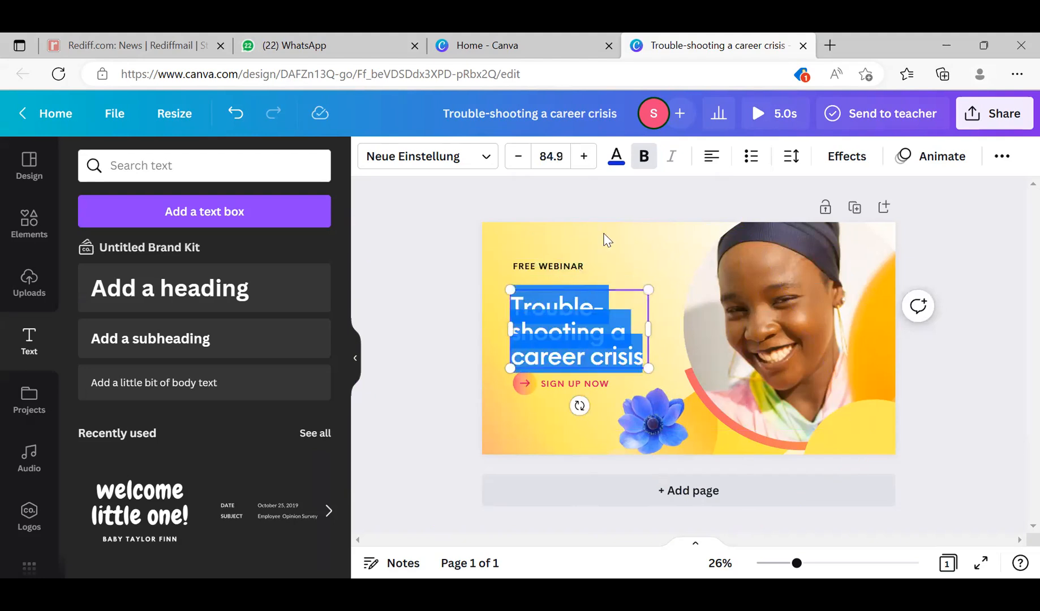
{"action": "left_click", "coordinate": [518, 168]}
{"action": "left_click", "coordinate": [518, 168]}
{"action": "left_click", "coordinate": [518, 168]}
{"action": "left_click", "coordinate": [518, 168]}
{"action": "left_click", "coordinate": [518, 168]}
{"action": "left_click", "coordinate": [518, 168]}
{"action": "left_click", "coordinate": [518, 168]}
{"action": "left_click", "coordinate": [519, 168]}
{"action": "left_click", "coordinate": [518, 168]}
{"action": "left_click", "coordinate": [519, 168]}
{"action": "left_click", "coordinate": [519, 168]}
{"action": "left_click", "coordinate": [518, 168]}
{"action": "left_click", "coordinate": [518, 169]}
{"action": "left_click", "coordinate": [519, 168]}
{"action": "left_click", "coordinate": [518, 168]}
{"action": "left_click", "coordinate": [518, 168]}
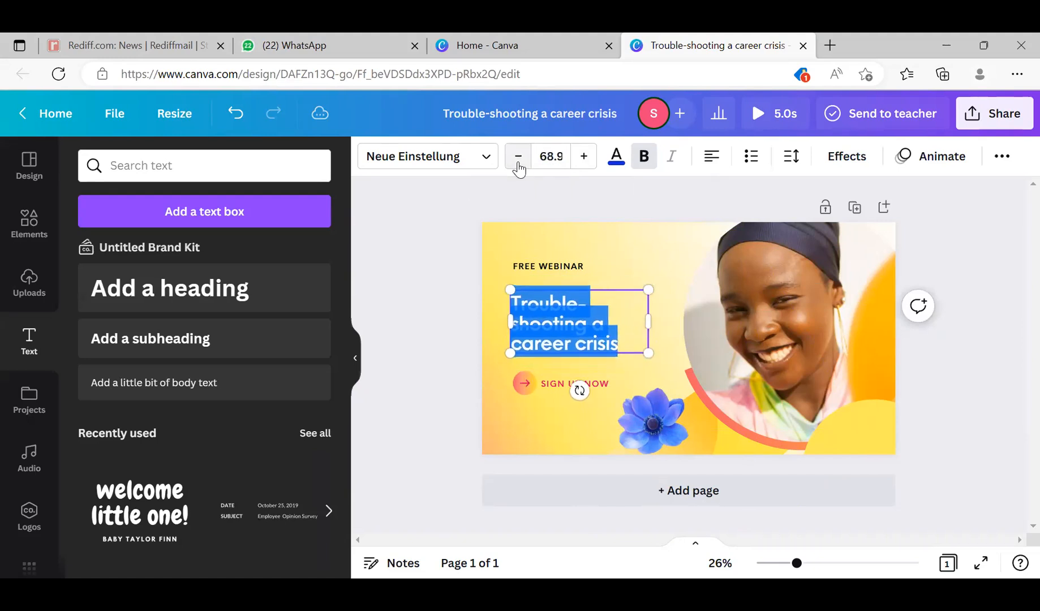
{"action": "left_click", "coordinate": [585, 156]}
{"action": "left_click", "coordinate": [584, 156]}
{"action": "left_click", "coordinate": [585, 156]}
{"action": "left_click", "coordinate": [585, 156]}
{"action": "left_click", "coordinate": [585, 156]}
{"action": "left_click", "coordinate": [584, 156]}
{"action": "left_click", "coordinate": [585, 156]}
{"action": "left_click", "coordinate": [585, 156]}
{"action": "left_click", "coordinate": [584, 156]}
{"action": "left_click", "coordinate": [585, 156]}
{"action": "left_click", "coordinate": [584, 156]}
{"action": "left_click", "coordinate": [585, 156]}
{"action": "left_click", "coordinate": [585, 157]}
{"action": "left_click", "coordinate": [585, 156]}
{"action": "left_click", "coordinate": [585, 156]}
{"action": "left_click", "coordinate": [585, 157]}
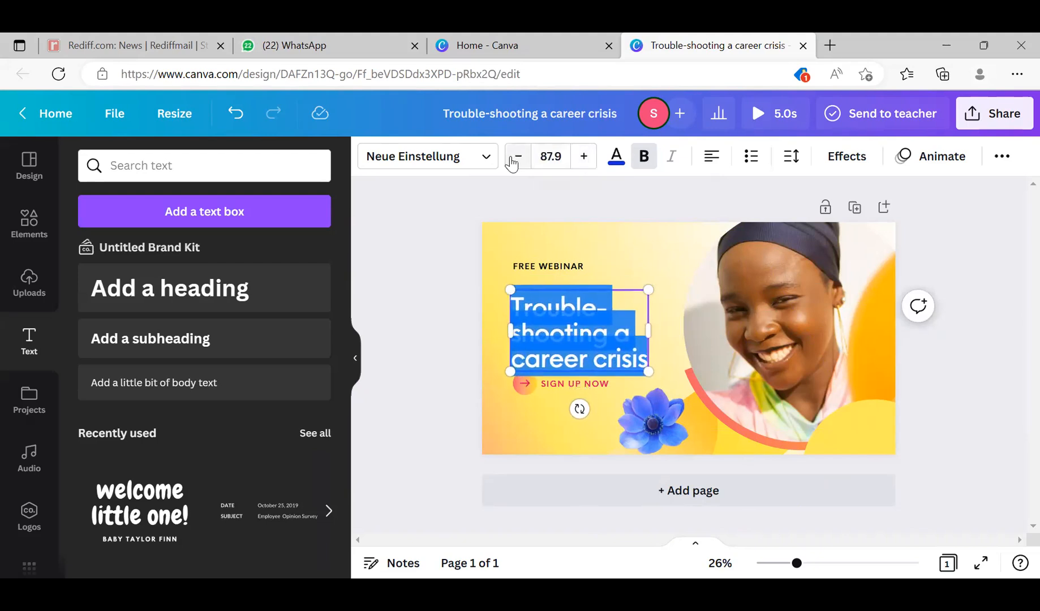
{"action": "left_click", "coordinate": [517, 165]}
{"action": "left_click", "coordinate": [517, 163]}
{"action": "left_click", "coordinate": [517, 163]}
- Set the heading's font size to 34
{"action": "left_click", "coordinate": [562, 163]}
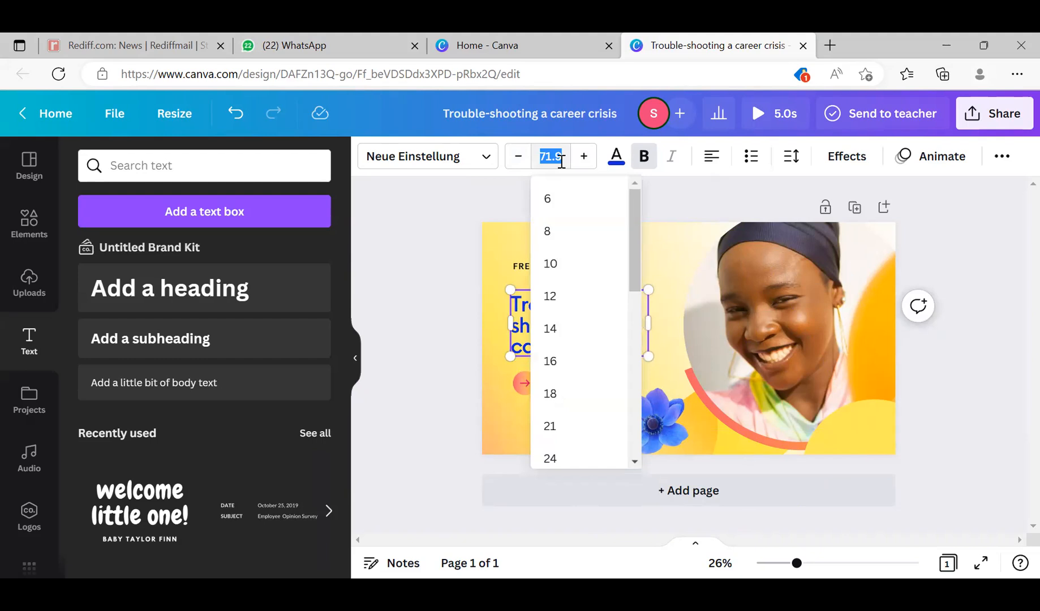
{"action": "type", "text": "34"}
{"action": "key", "text": "Return"}
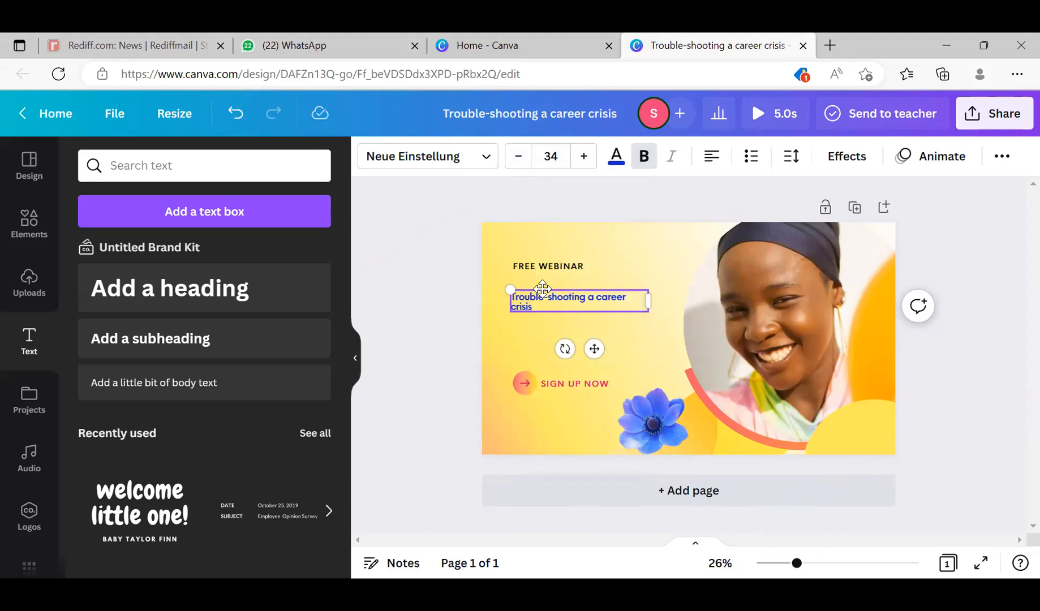
- Set the heading's font size to 99 and widen its text box so the text wraps onto three lines
{"action": "left_click", "coordinate": [546, 155]}
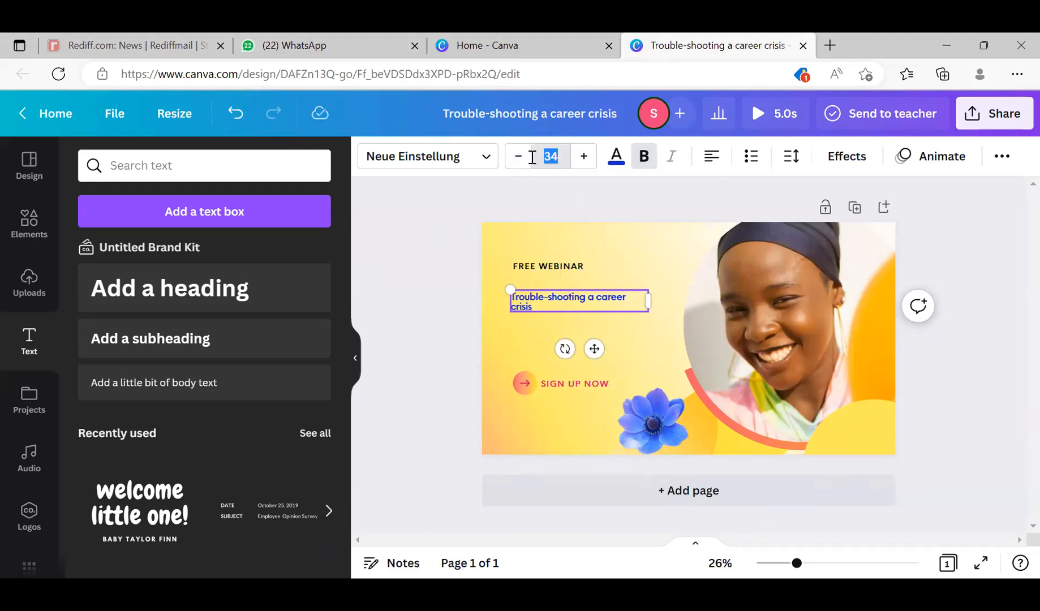
{"action": "type", "text": "99"}
{"action": "key", "text": "Return"}
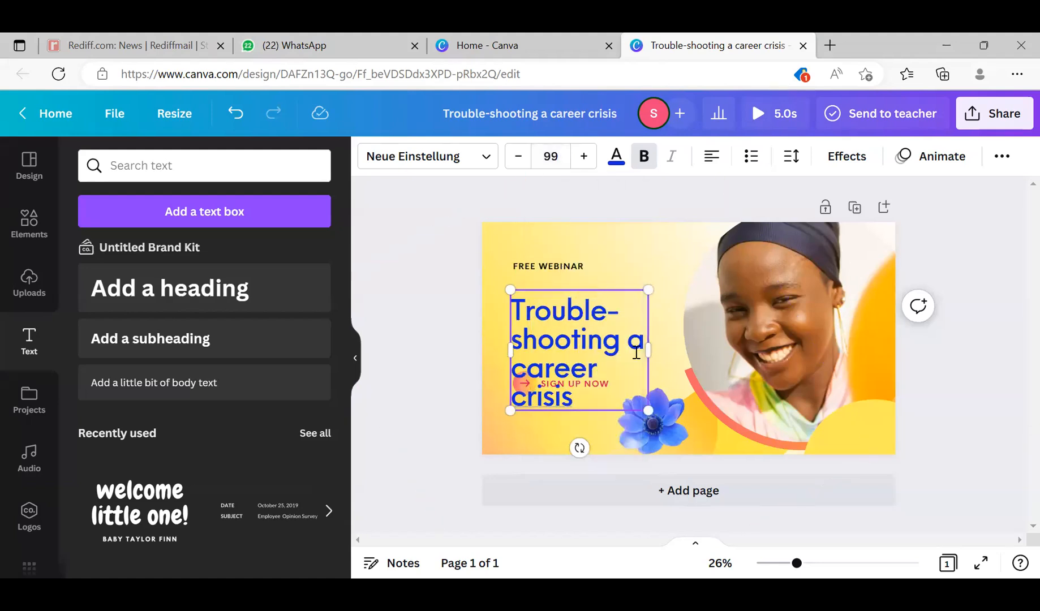
{"action": "left_click_drag", "start_coordinate": [650, 351], "coordinate": [691, 344]}
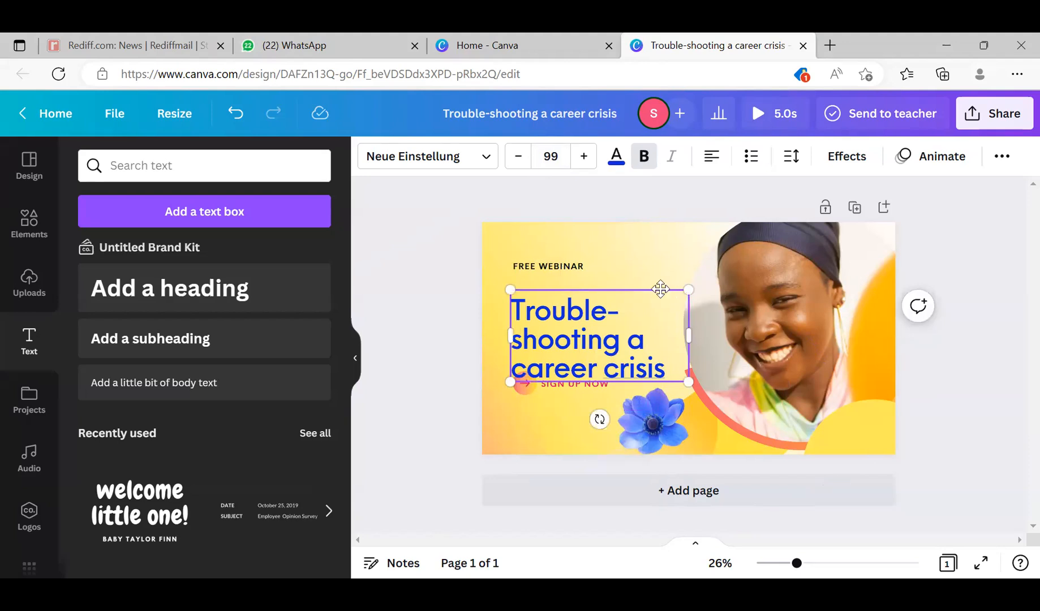
- Move the heading so it sits between the FREE WEBINAR and SIGN UP NOW lines
{"action": "mouse_move", "coordinate": [661, 290]}
{"action": "left_mouse_down"}
{"action": "mouse_move", "coordinate": [658, 274]}
{"action": "mouse_move", "coordinate": [669, 309]}
{"action": "mouse_move", "coordinate": [688, 267]}
{"action": "mouse_move", "coordinate": [628, 267]}
{"action": "mouse_move", "coordinate": [596, 302]}
{"action": "mouse_move", "coordinate": [674, 279]}
{"action": "left_mouse_up"}
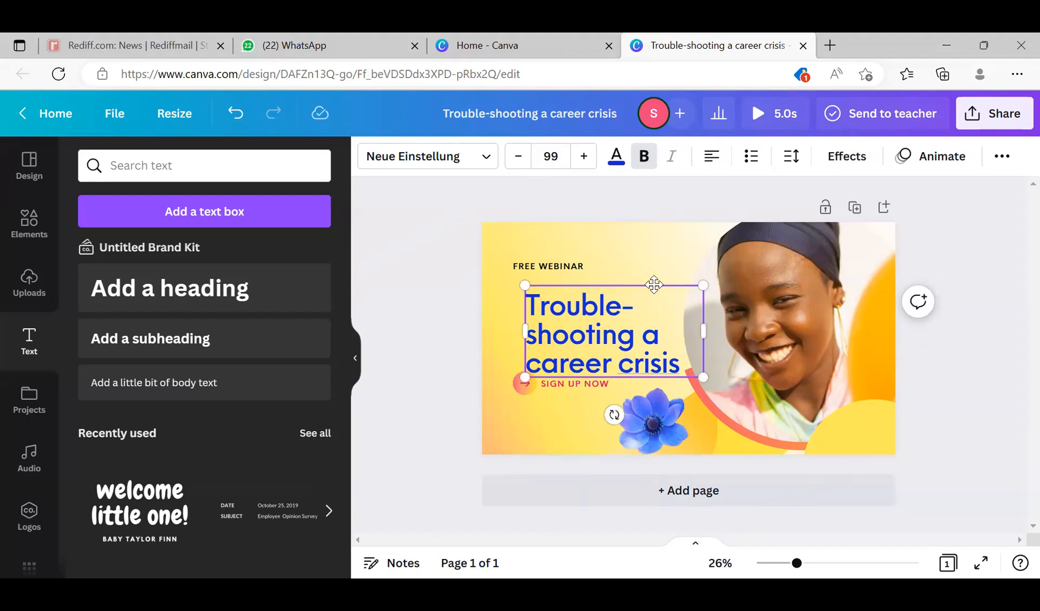
{"action": "left_click_drag", "start_coordinate": [655, 285], "coordinate": [631, 274]}
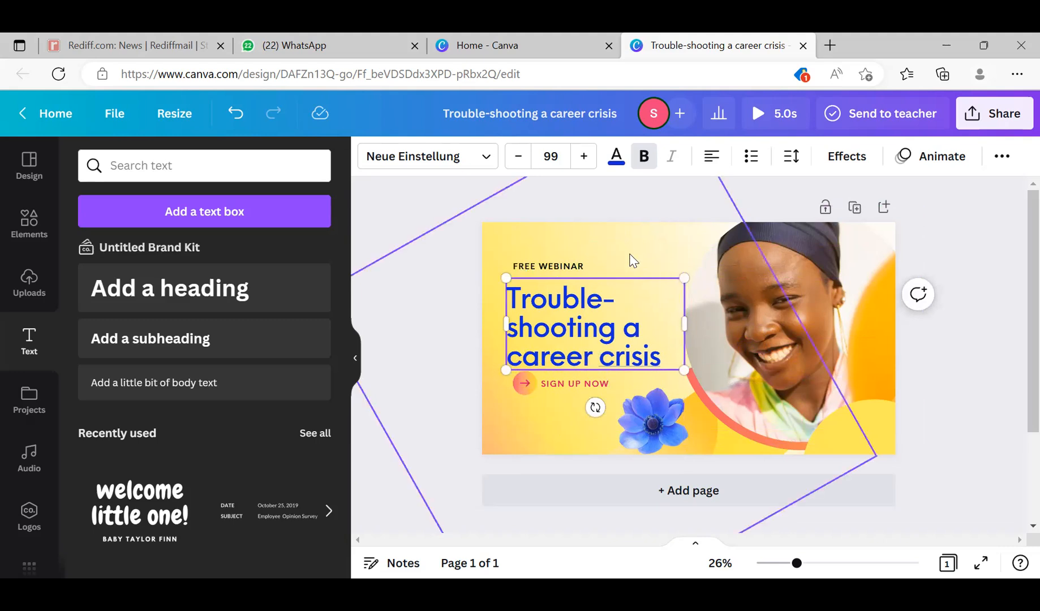
{"action": "left_click", "coordinate": [667, 278]}
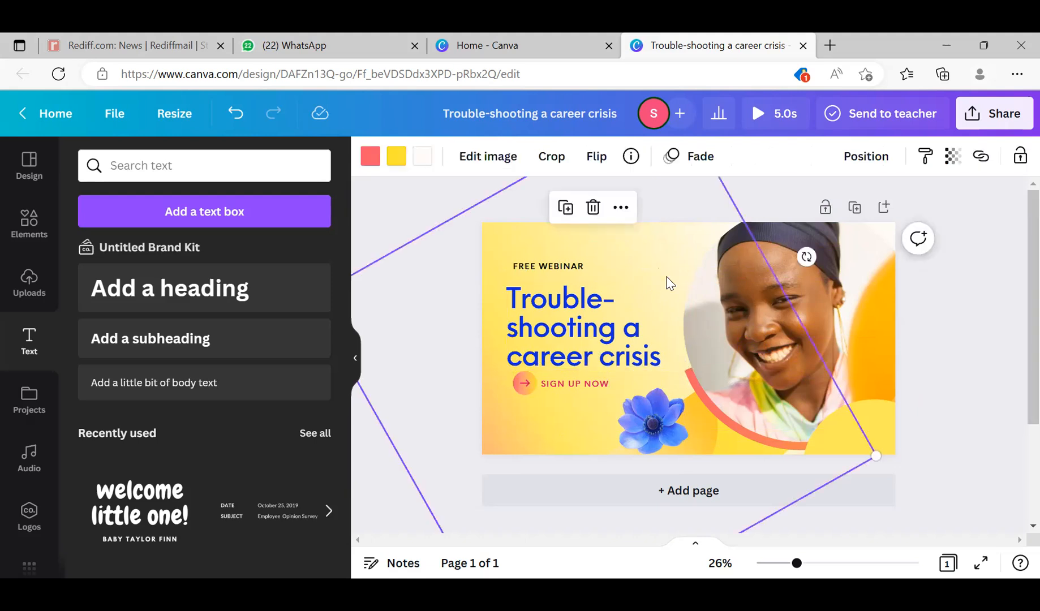
- Nudge the heading down over the SIGN UP NOW line and back up to just below FREE WEBINAR
{"action": "left_click", "coordinate": [605, 328]}
{"action": "key", "text": "Down"}
{"action": "key", "text": "Down"}
{"action": "key", "text": "Down"}
{"action": "key", "text": "Down"}
{"action": "key", "text": "Down"}
{"action": "key", "text": "Down"}
{"action": "key", "text": "Down"}
{"action": "key", "text": "Down"}
{"action": "key", "text": "Down"}
{"action": "key", "text": "Down"}
{"action": "key", "text": "Down"}
{"action": "key", "text": "Down"}
{"action": "key", "text": "Down"}
{"action": "key", "text": "Down"}
{"action": "key", "text": "Down"}
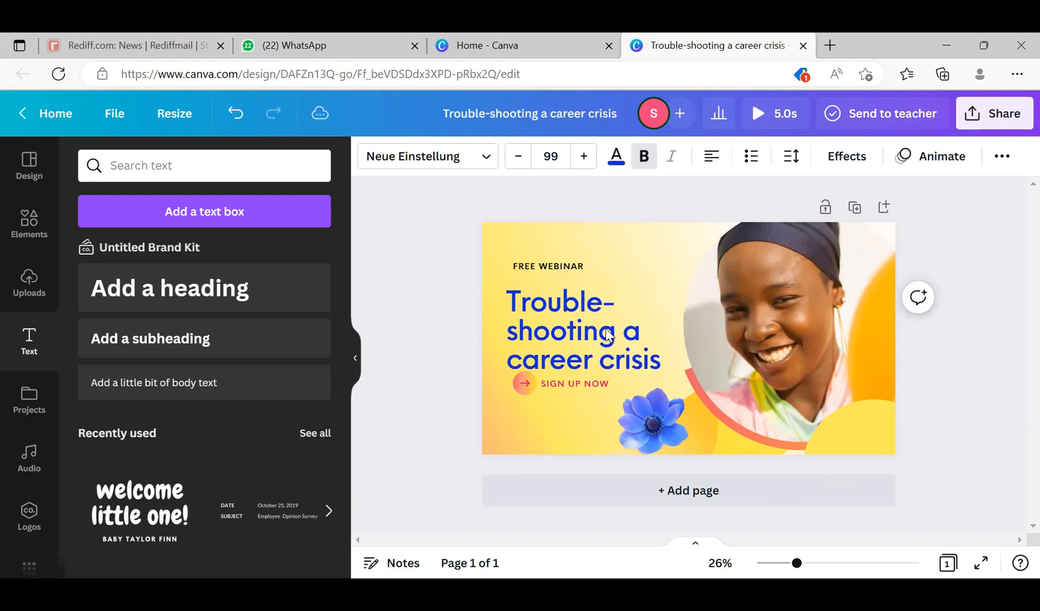
{"action": "key", "text": "Down"}
{"action": "key", "text": "Down"}
{"action": "key", "text": "Down"}
{"action": "key", "text": "Down"}
{"action": "key", "text": "Down"}
{"action": "key", "text": "Down"}
{"action": "key", "text": "Down"}
{"action": "key", "text": "Down"}
{"action": "key", "text": "Down"}
{"action": "key", "text": "Down"}
{"action": "key", "text": "Down"}
{"action": "key", "text": "Down"}
{"action": "key", "text": "Down"}
{"action": "key", "text": "Down"}
{"action": "key", "text": "Down"}
{"action": "key", "text": "Down"}
{"action": "key", "text": "Down"}
{"action": "key", "text": "Down"}
{"action": "key", "text": "Down"}
{"action": "key", "text": "Down"}
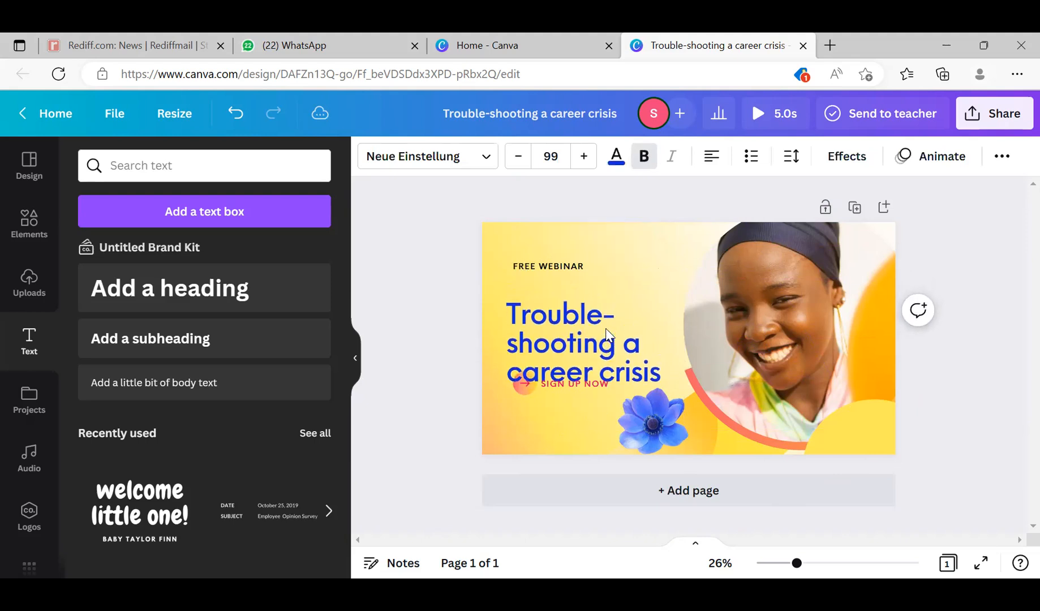
{"action": "key", "text": "Down"}
{"action": "key", "text": "Down"}
{"action": "key", "text": "Down"}
{"action": "key", "text": "Down"}
{"action": "key", "text": "Down"}
{"action": "key", "text": "Down"}
{"action": "key", "text": "Down"}
{"action": "key", "text": "Down"}
{"action": "key", "text": "Down"}
{"action": "key", "text": "Down"}
{"action": "key", "text": "Down"}
{"action": "key", "text": "Down"}
{"action": "key", "text": "Down"}
{"action": "key", "text": "Down"}
{"action": "key", "text": "Down"}
{"action": "key", "text": "Down"}
{"action": "key", "text": "Down"}
{"action": "key", "text": "Down"}
{"action": "key", "text": "Down"}
{"action": "key", "text": "Down"}
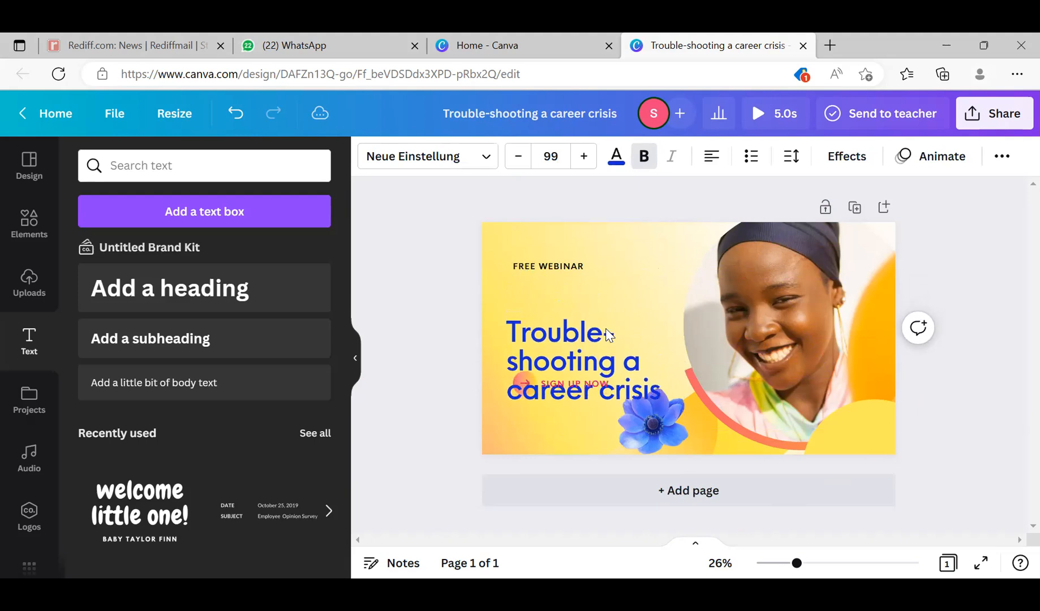
{"action": "key", "text": "Up"}
{"action": "key", "text": "Up"}
{"action": "key", "text": "Up"}
{"action": "key", "text": "Up"}
{"action": "key", "text": "Up"}
{"action": "key", "text": "Up"}
{"action": "key", "text": "Up"}
{"action": "key", "text": "Up"}
{"action": "key", "text": "Up"}
{"action": "key", "text": "Up"}
{"action": "key", "text": "Up"}
{"action": "key", "text": "Up"}
{"action": "key", "text": "Up"}
{"action": "key", "text": "Up"}
{"action": "key", "text": "Up"}
{"action": "key", "text": "Up"}
{"action": "key", "text": "Up"}
{"action": "key", "text": "Up"}
{"action": "key", "text": "Up"}
{"action": "key", "text": "Up"}
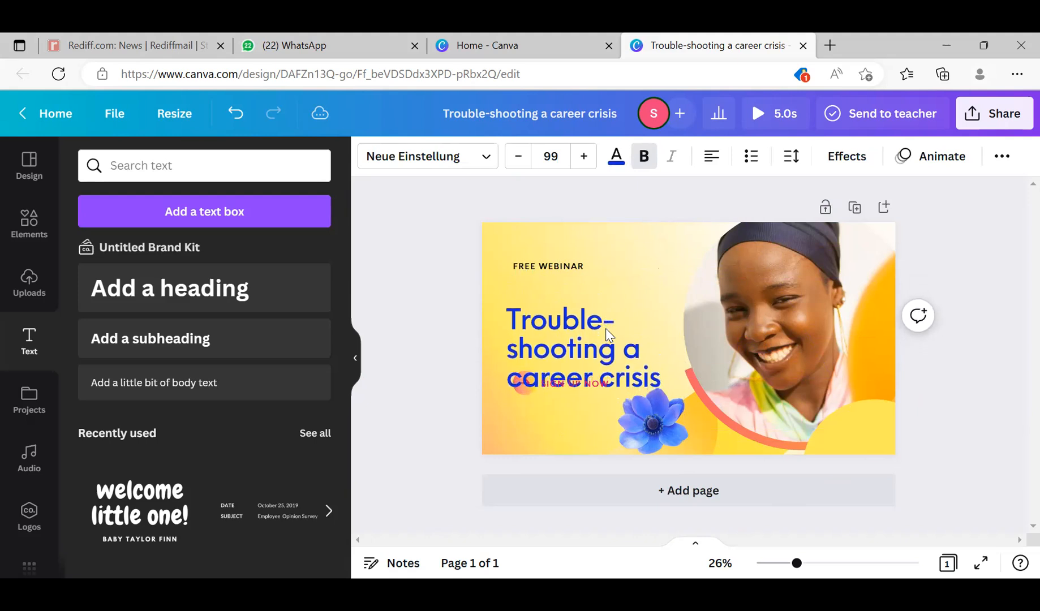
{"action": "key", "text": "Up"}
{"action": "key", "text": "Up"}
{"action": "key", "text": "Up"}
{"action": "key", "text": "Up"}
{"action": "key", "text": "Up"}
{"action": "key", "text": "Up"}
{"action": "key", "text": "Up"}
{"action": "key", "text": "Up"}
{"action": "key", "text": "Up"}
{"action": "key", "text": "Up"}
{"action": "key", "text": "Up"}
{"action": "key", "text": "Up"}
{"action": "key", "text": "Up"}
{"action": "key", "text": "Up"}
{"action": "key", "text": "Up"}
{"action": "key", "text": "Up"}
{"action": "key", "text": "Up"}
{"action": "key", "text": "Up"}
{"action": "key", "text": "Up"}
{"action": "key", "text": "Up"}
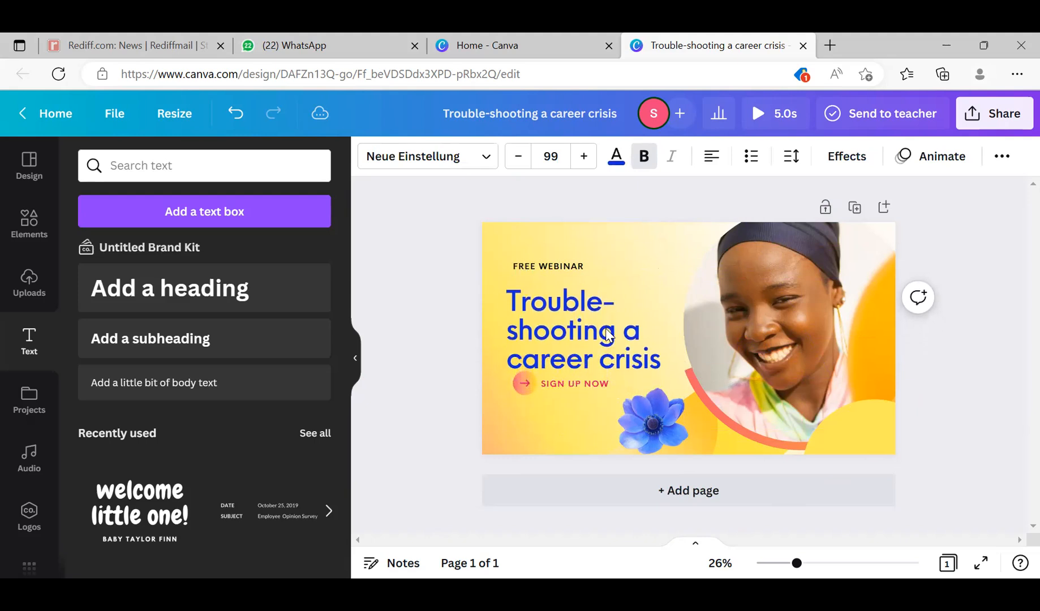
{"action": "key", "text": "Up"}
{"action": "key", "text": "Up"}
{"action": "key", "text": "Up"}
{"action": "key", "text": "Up"}
- Nudge the heading right towards the portrait and back left to just outside the FREE WEBINAR line's left edge, leaving it deselected
{"action": "key", "text": "Right"}
{"action": "key", "text": "Right"}
{"action": "key", "text": "Right"}
{"action": "key", "text": "Right"}
{"action": "key", "text": "Right"}
{"action": "key", "text": "Right"}
{"action": "key", "text": "Right"}
{"action": "key", "text": "Right"}
{"action": "key", "text": "Right"}
{"action": "key", "text": "Right"}
{"action": "key", "text": "Right"}
{"action": "key", "text": "Right"}
{"action": "key", "text": "Right"}
{"action": "key", "text": "Right"}
{"action": "key", "text": "Right"}
{"action": "key", "text": "Right"}
{"action": "key", "text": "Right"}
{"action": "key", "text": "Right"}
{"action": "key", "text": "Right"}
{"action": "key", "text": "Right"}
{"action": "key", "text": "Right"}
{"action": "key", "text": "Right"}
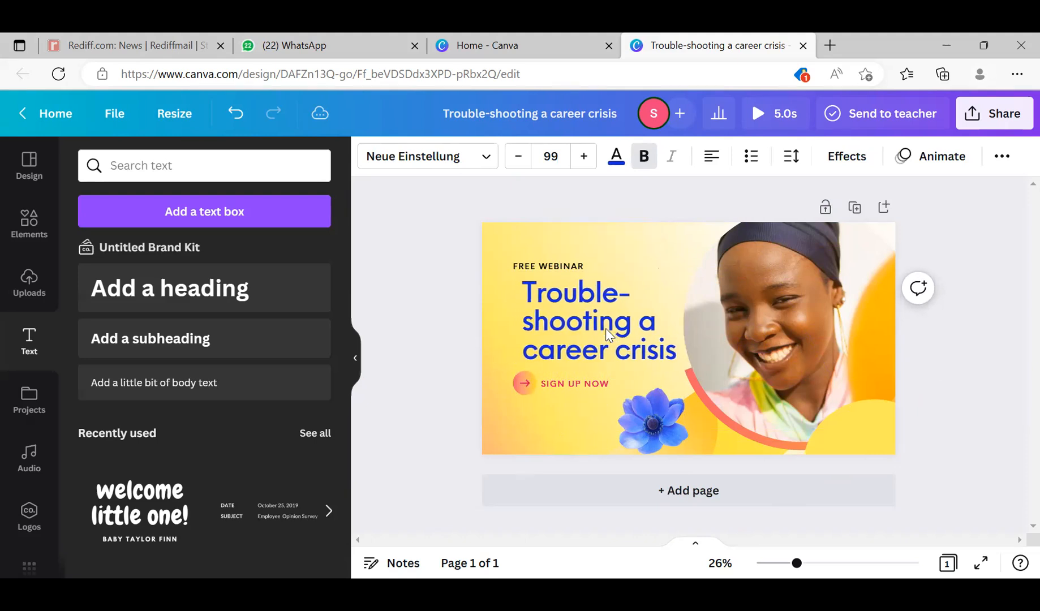
{"action": "key", "text": "Right"}
{"action": "key", "text": "Right"}
{"action": "key", "text": "Right"}
{"action": "key", "text": "Right"}
{"action": "key", "text": "Right"}
{"action": "key", "text": "Right"}
{"action": "key", "text": "Right"}
{"action": "key", "text": "Right"}
{"action": "key", "text": "Right"}
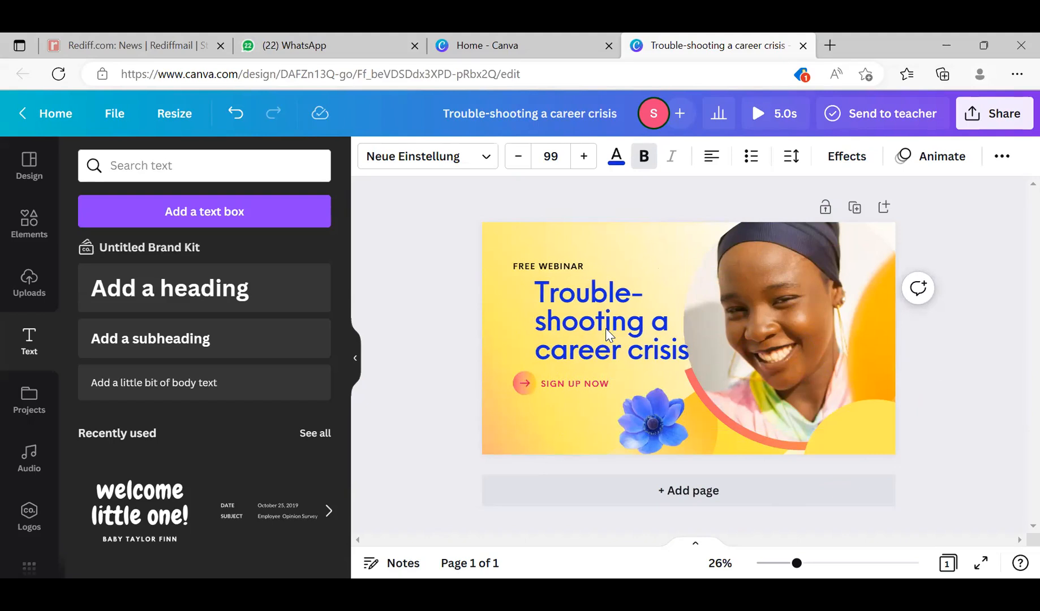
{"action": "key", "text": "Left"}
{"action": "key", "text": "Left"}
{"action": "key", "text": "Left"}
{"action": "key", "text": "Left"}
{"action": "key", "text": "Left"}
{"action": "key", "text": "Left"}
{"action": "key", "text": "Left"}
{"action": "key", "text": "Left"}
{"action": "key", "text": "Left"}
{"action": "key", "text": "Left"}
{"action": "key", "text": "Left"}
{"action": "key", "text": "Left"}
{"action": "key", "text": "Left"}
{"action": "key", "text": "Left"}
{"action": "key", "text": "Left"}
{"action": "key", "text": "Left"}
{"action": "key", "text": "Left"}
{"action": "key", "text": "Left"}
{"action": "key", "text": "Left"}
{"action": "key", "text": "Left"}
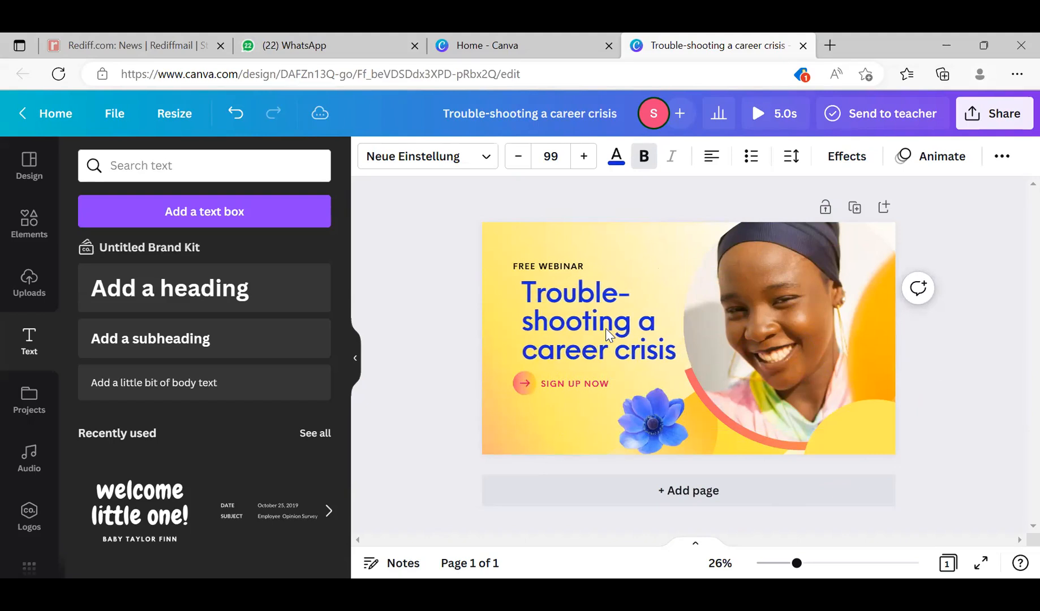
{"action": "key", "text": "Left"}
{"action": "key", "text": "Left"}
{"action": "key", "text": "Left"}
{"action": "key", "text": "Left"}
{"action": "key", "text": "Left"}
{"action": "key", "text": "Left"}
{"action": "key", "text": "Left"}
{"action": "key", "text": "Left"}
{"action": "key", "text": "Left"}
{"action": "key", "text": "Left"}
{"action": "key", "text": "Left"}
{"action": "key", "text": "Left"}
{"action": "key", "text": "Left"}
{"action": "key", "text": "Left"}
{"action": "key", "text": "Left"}
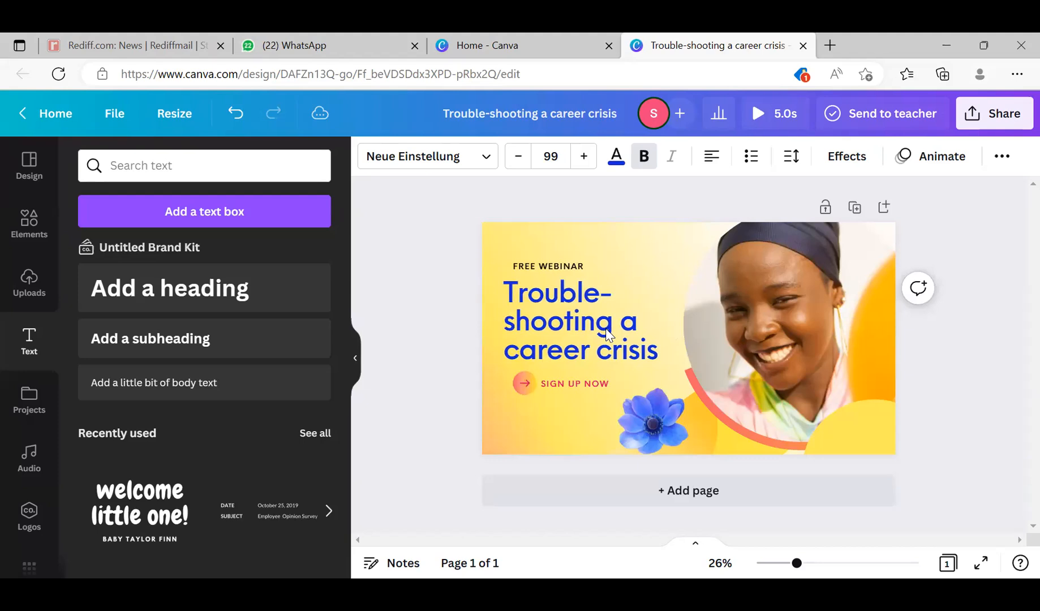
{"action": "double_click", "coordinate": [606, 328]}
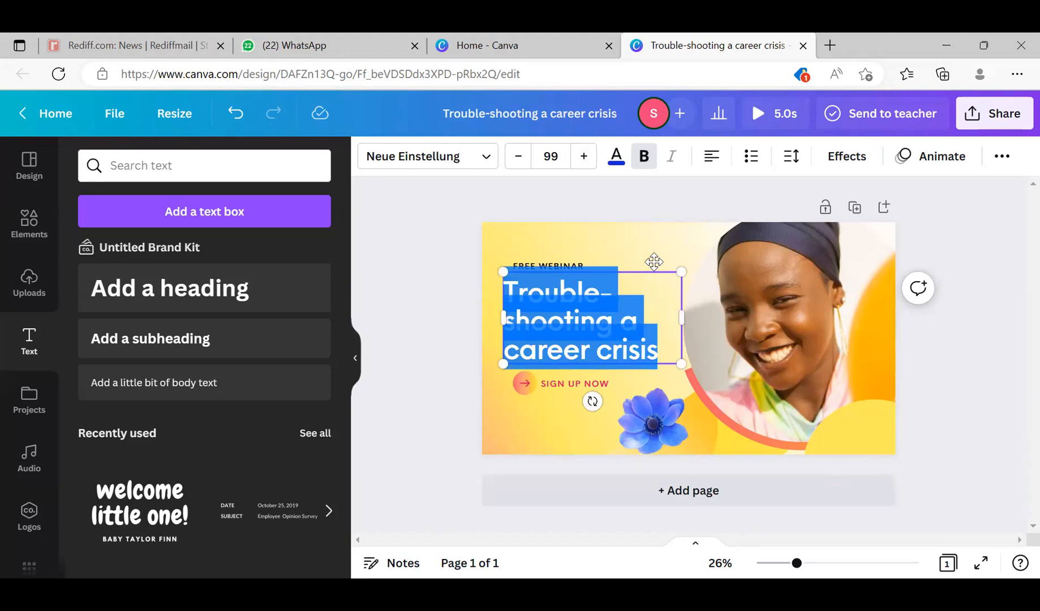
{"action": "left_click", "coordinate": [682, 245]}
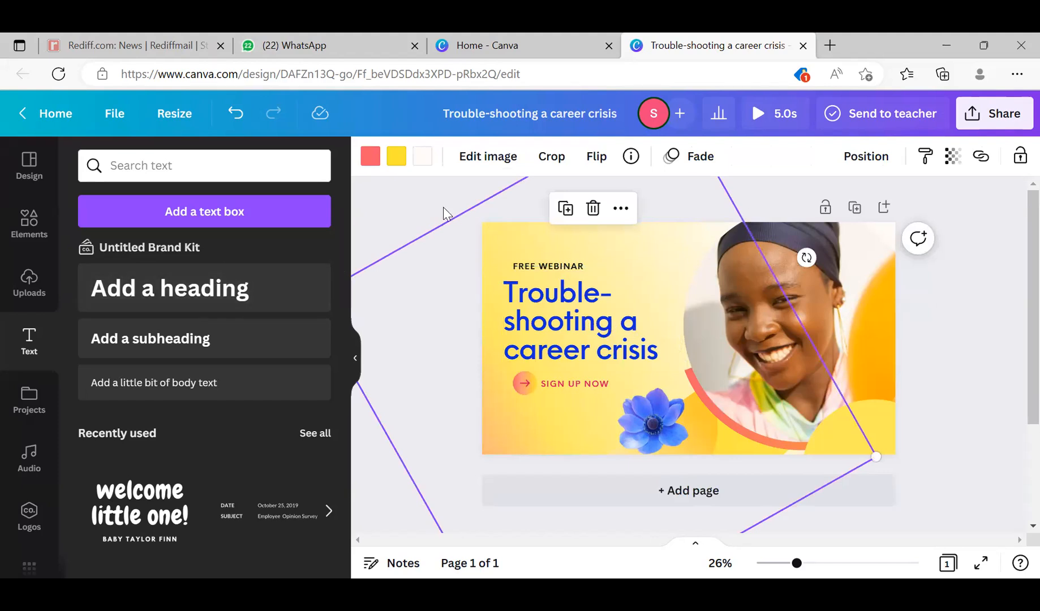
{"action": "left_click", "coordinate": [428, 203]}
- Add a new heading over the portrait photo and replace its placeholder text with "Thank you Lions"
{"action": "left_click", "coordinate": [222, 303]}
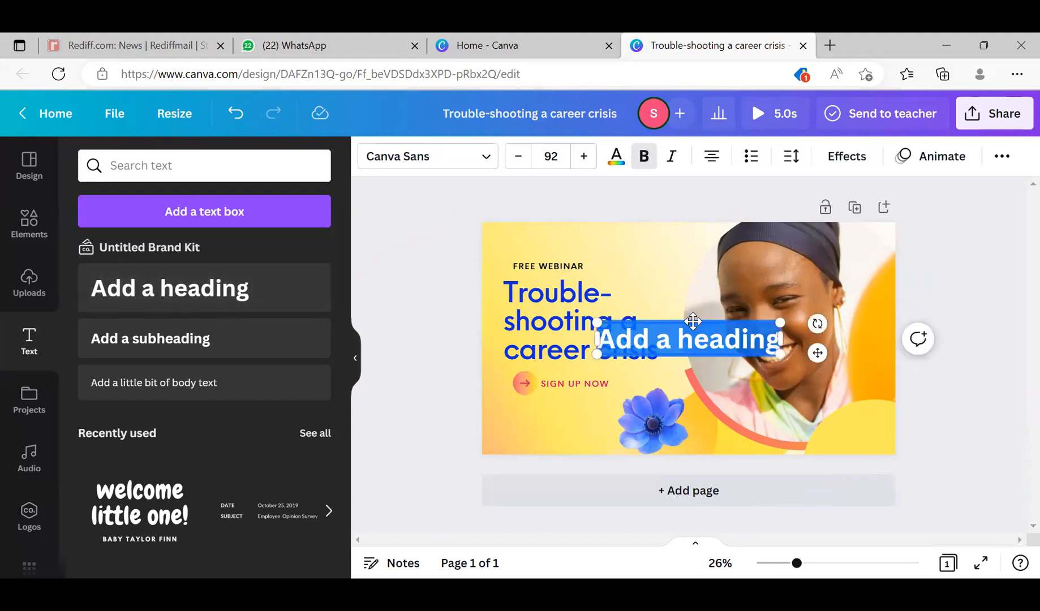
{"action": "left_click_drag", "start_coordinate": [693, 321], "coordinate": [750, 277]}
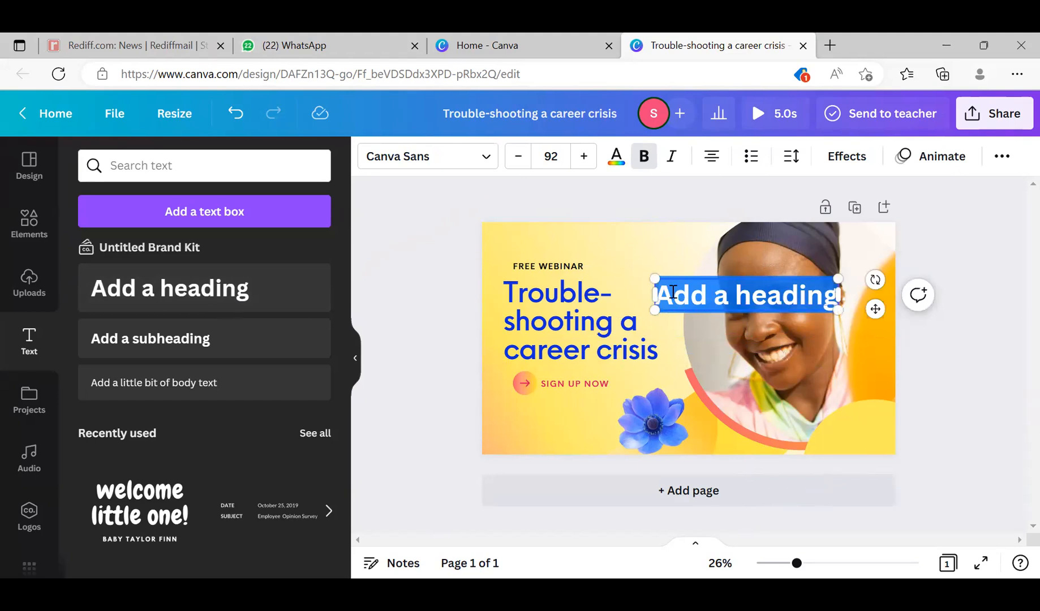
{"action": "left_click", "coordinate": [743, 302]}
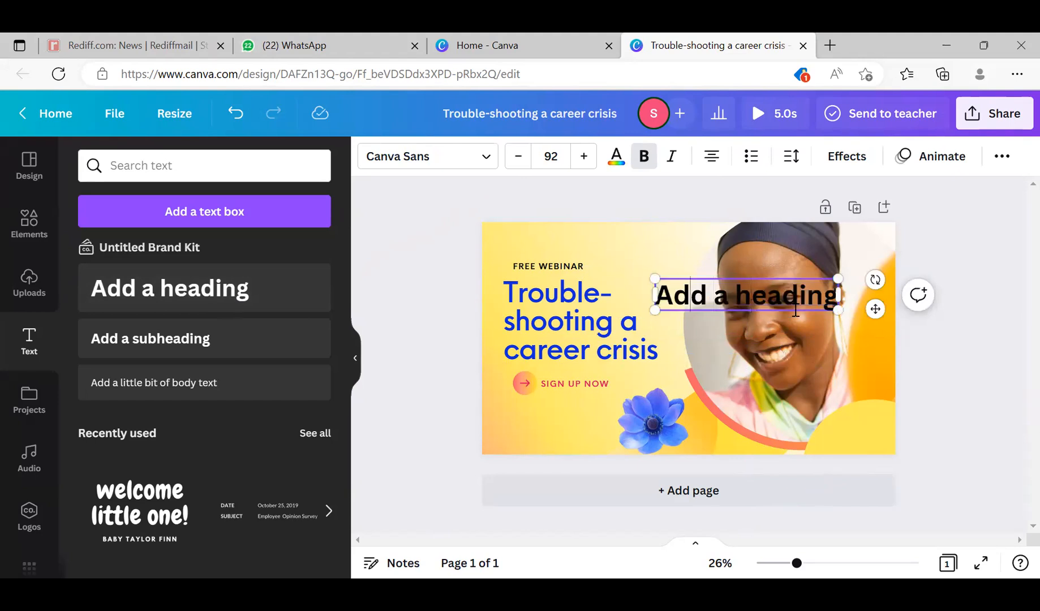
{"action": "triple_click", "coordinate": [790, 310]}
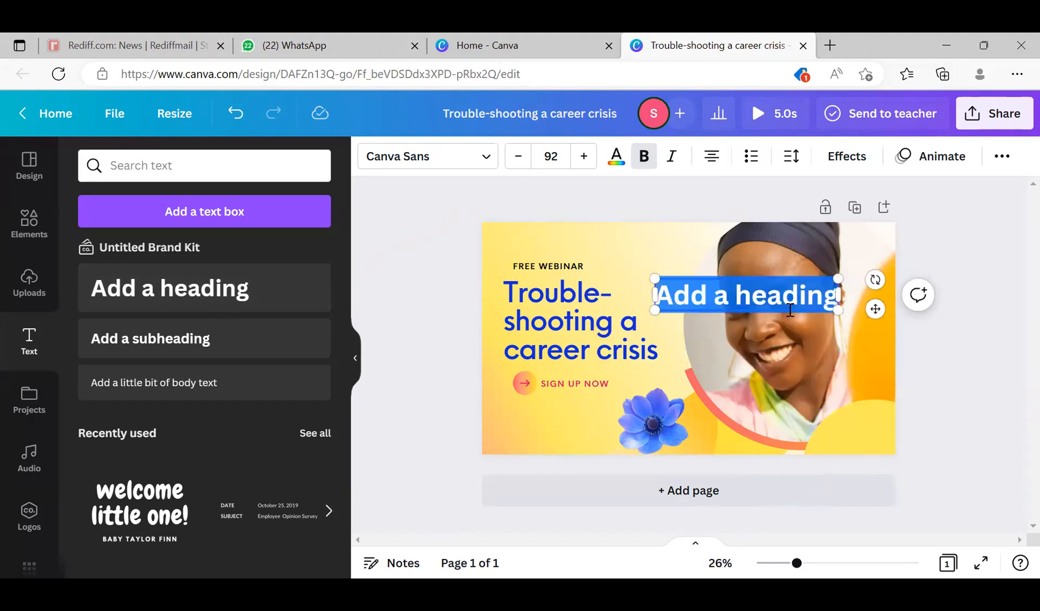
{"action": "type", "text": "Th"}
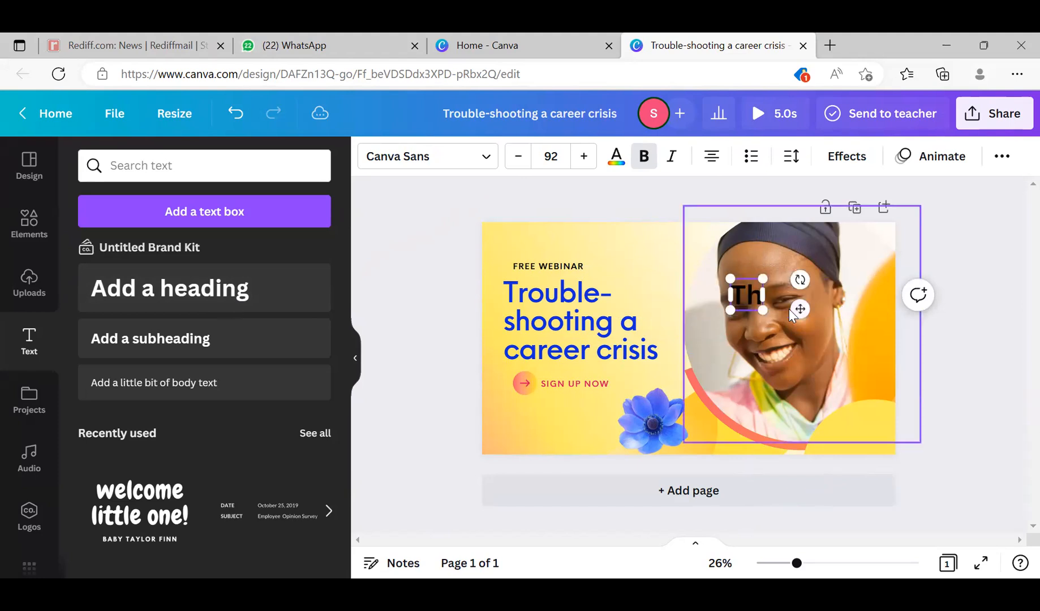
{"action": "type", "text": "ank"}
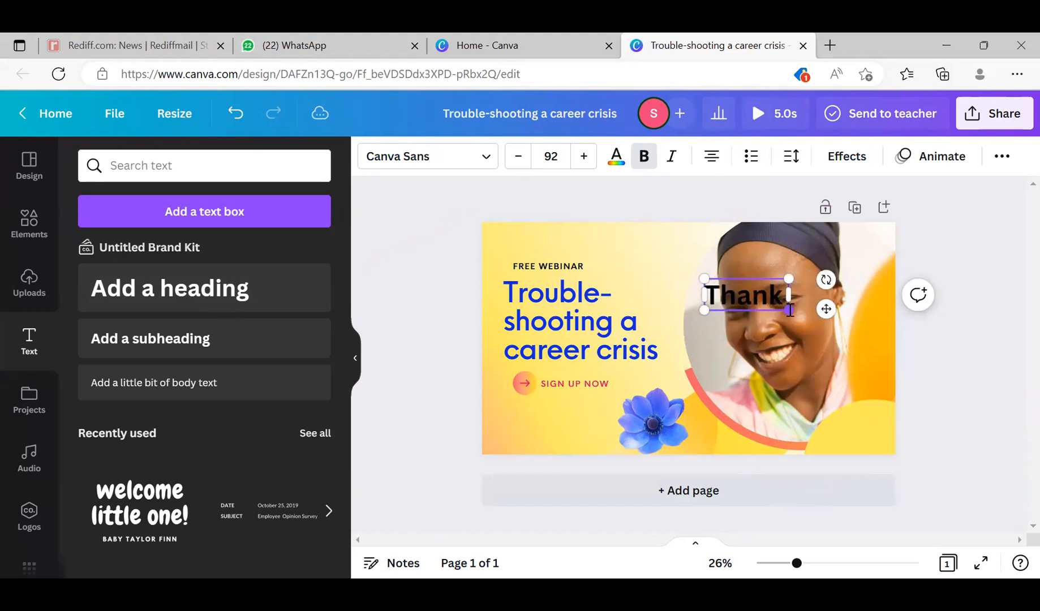
{"action": "type", "text": " you Lid"}
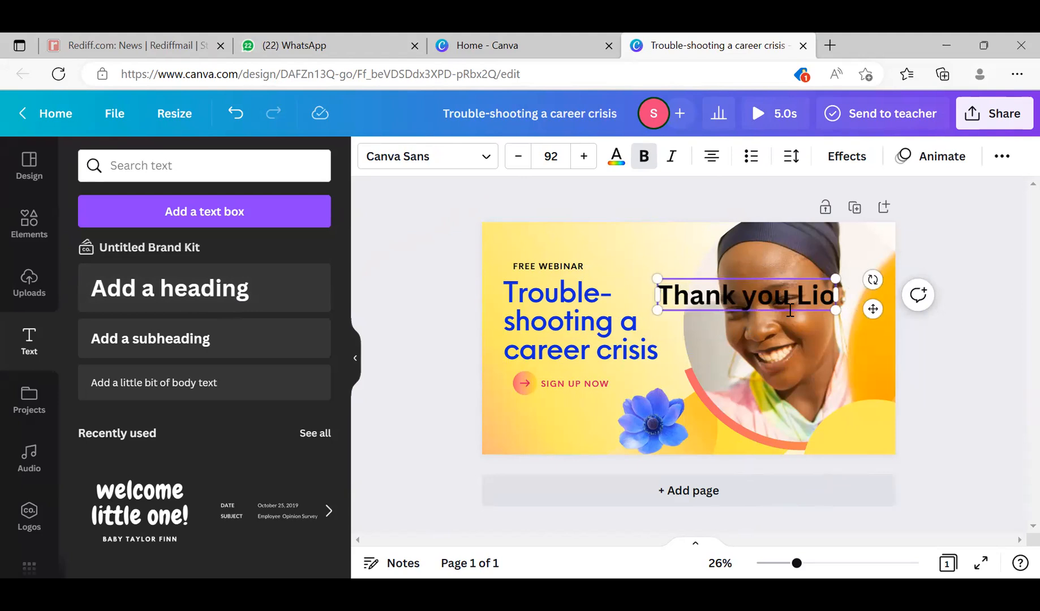
{"action": "type", "text": "ns"}
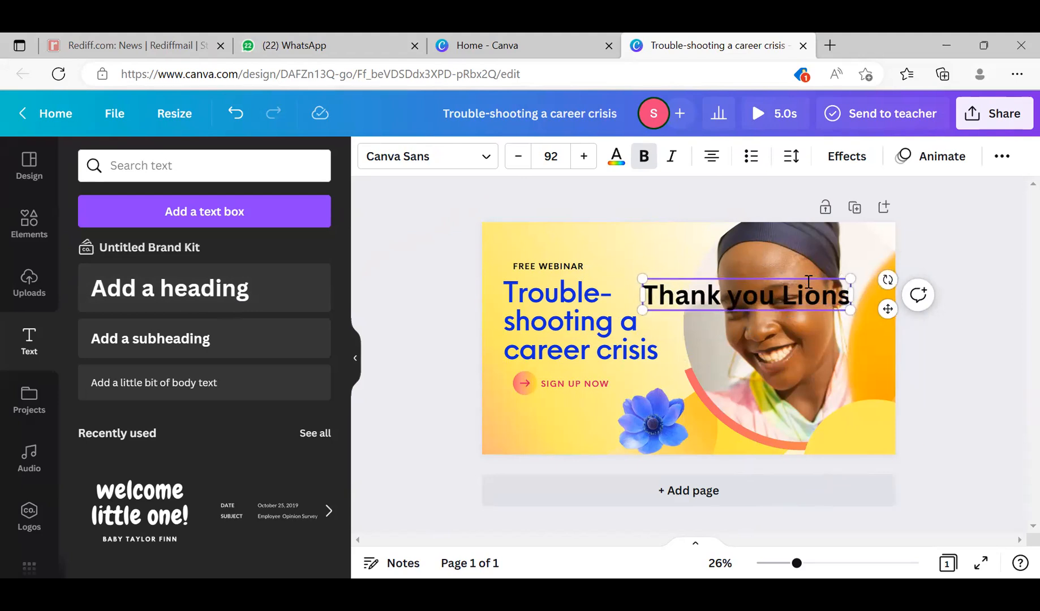
- Delete the woman's portrait photo from its round frame
{"action": "left_click", "coordinate": [797, 253]}
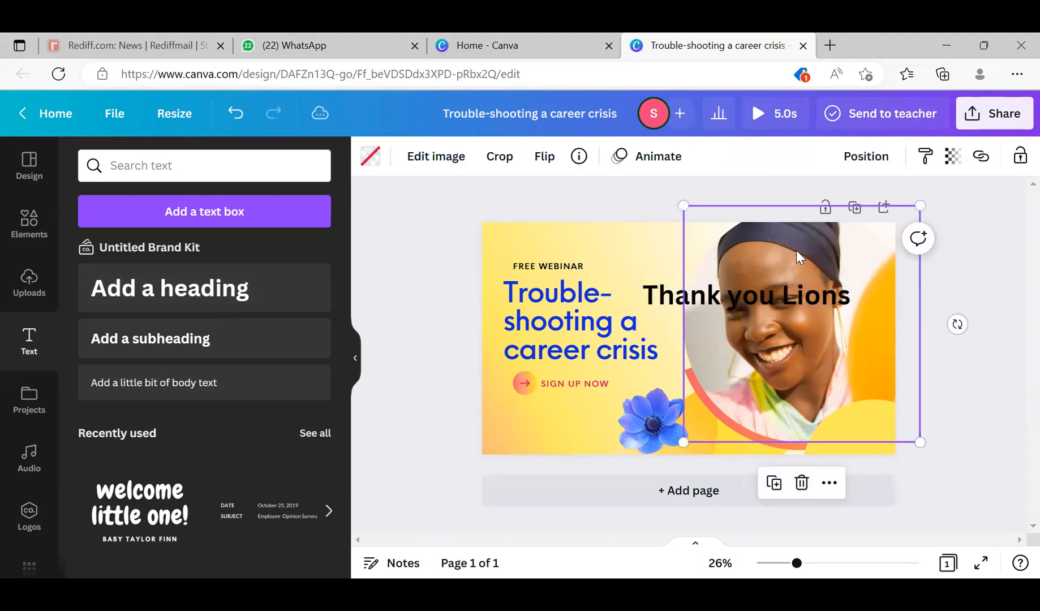
{"action": "key", "text": "Delete"}
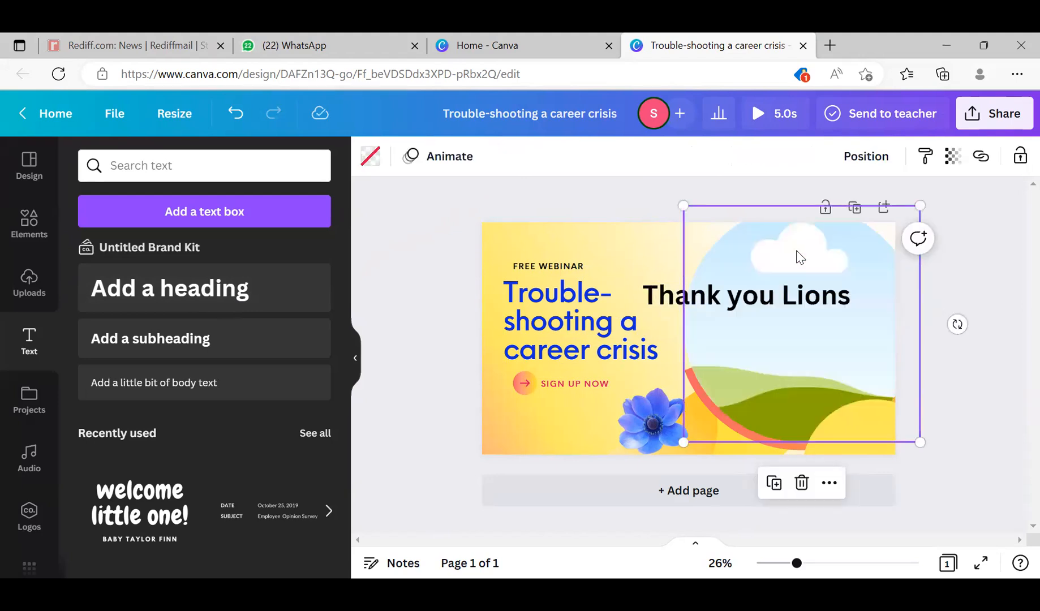
- Move the "Thank you Lions" heading to the cover's upper left, above the FREE WEBINAR line
{"action": "left_click", "coordinate": [753, 281]}
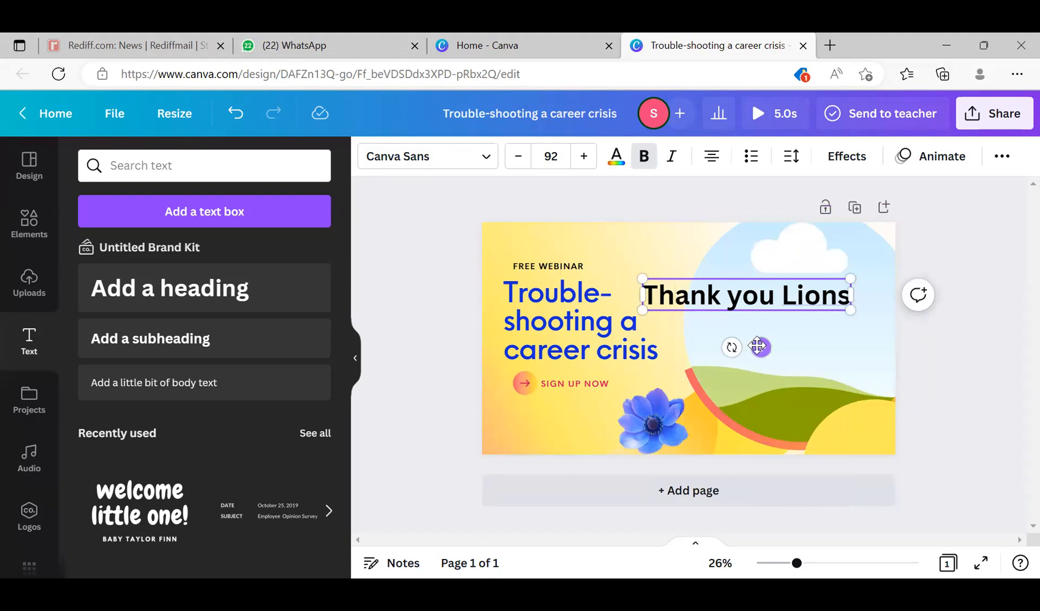
{"action": "left_click_drag", "start_coordinate": [688, 288], "coordinate": [611, 295]}
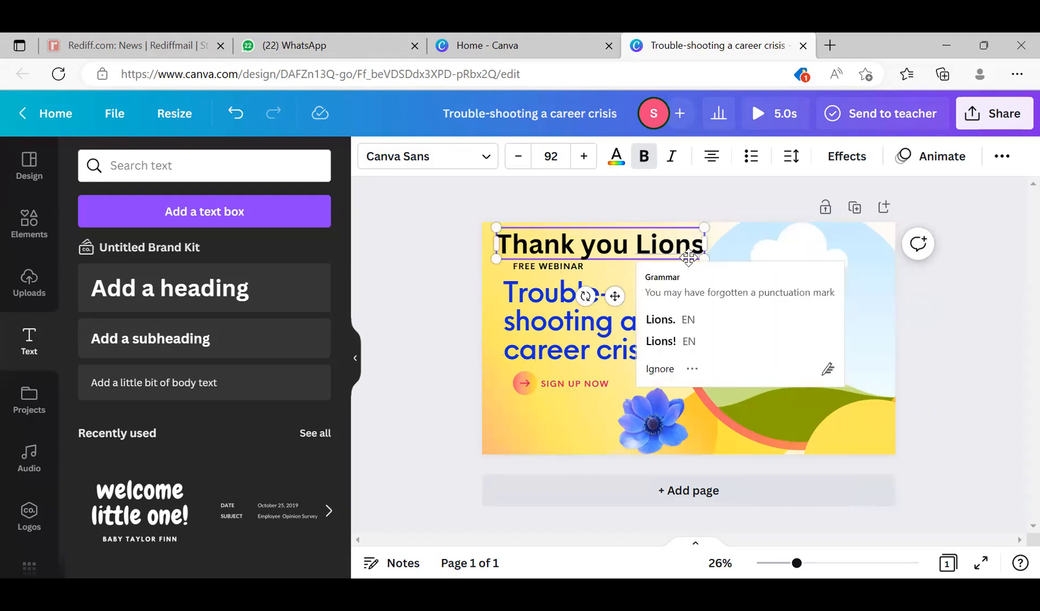
- Delete the yellow gradient graphic behind the text and undo that deletion
{"action": "left_click", "coordinate": [625, 225]}
{"action": "key", "text": "Delete"}
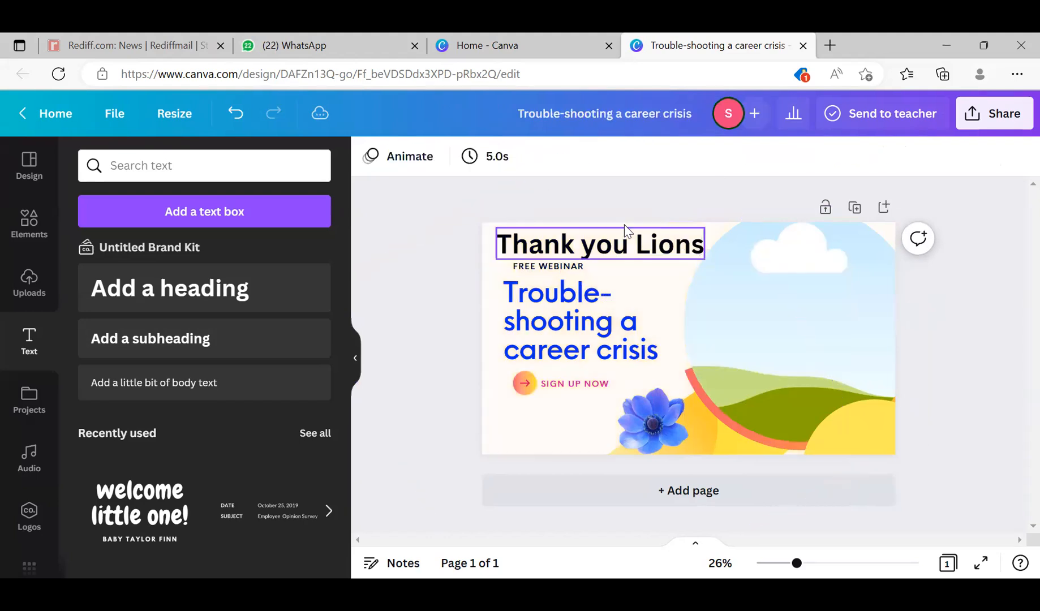
{"action": "left_click", "coordinate": [625, 230]}
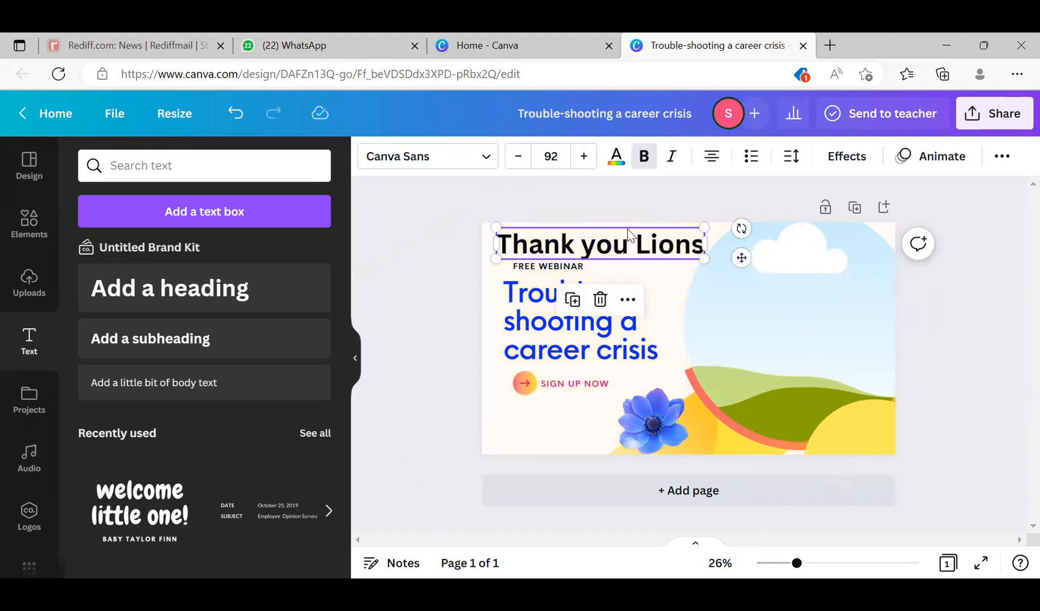
{"action": "key", "text": "ctrl+z"}
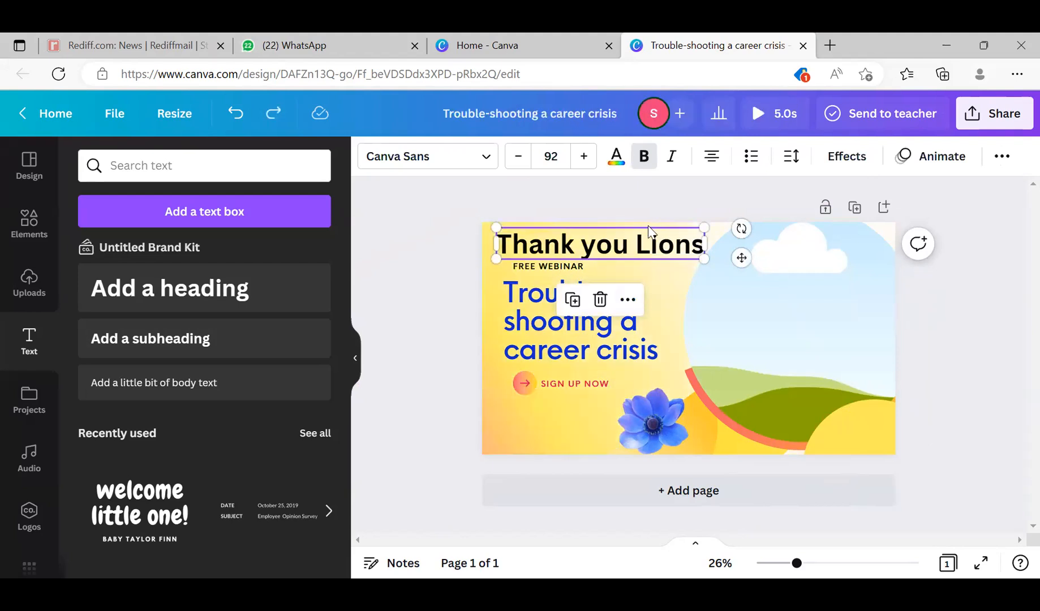
- Remove the "Thank you Lions" heading from the cover
{"action": "key", "text": "BackSpace"}
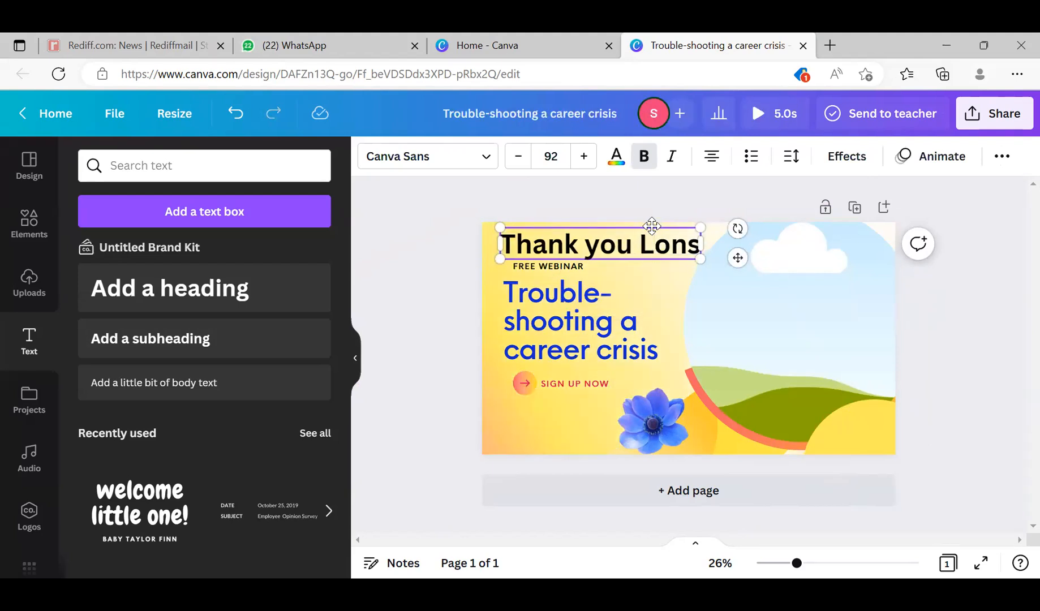
{"action": "left_click_drag", "start_coordinate": [644, 228], "coordinate": [378, 461]}
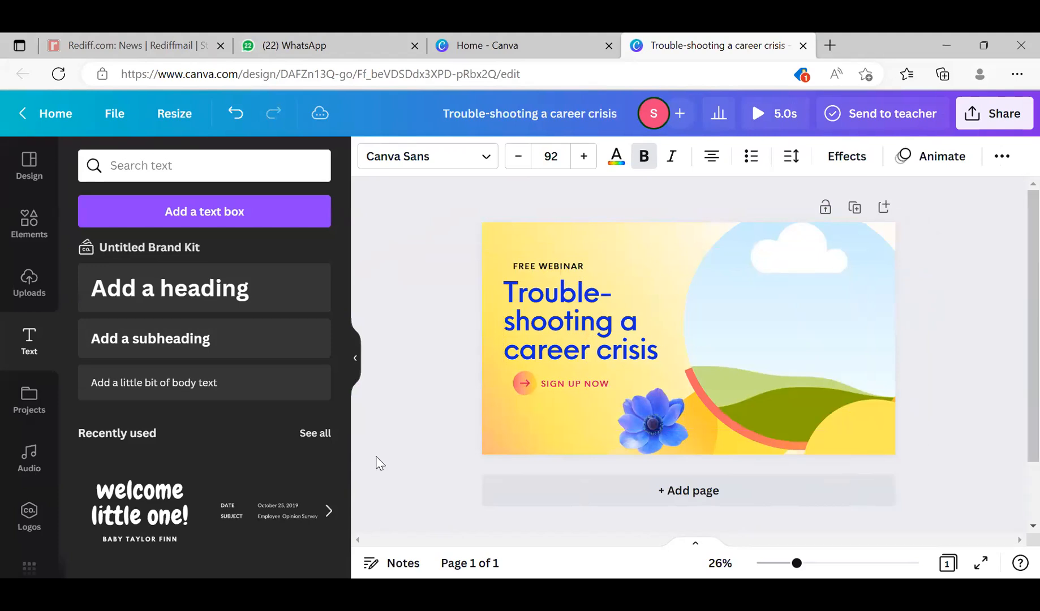
- Add a fresh default heading text box to the cover
{"action": "left_click", "coordinate": [230, 297]}
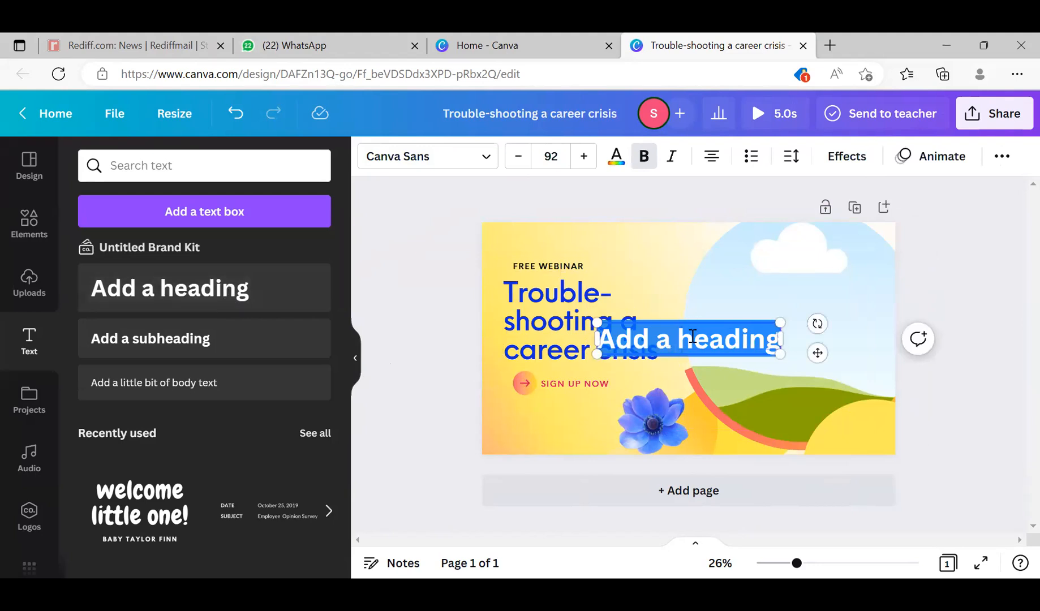
- Replace the new heading's placeholder text with "Thank you" and place it near the cover's upper middle
{"action": "left_click_drag", "start_coordinate": [693, 331], "coordinate": [689, 257]}
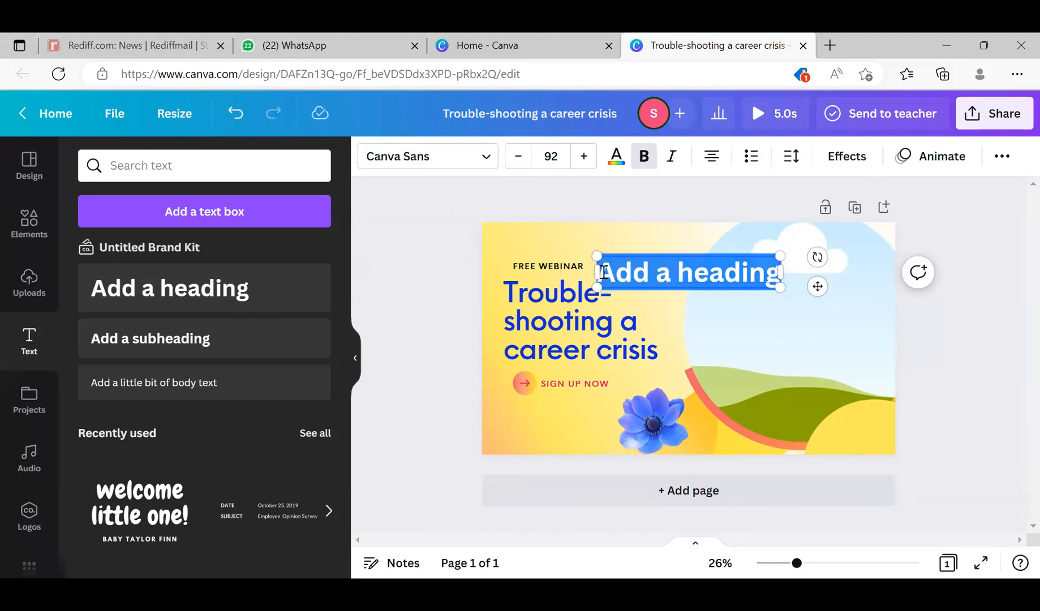
{"action": "type", "text": "Thank you"}
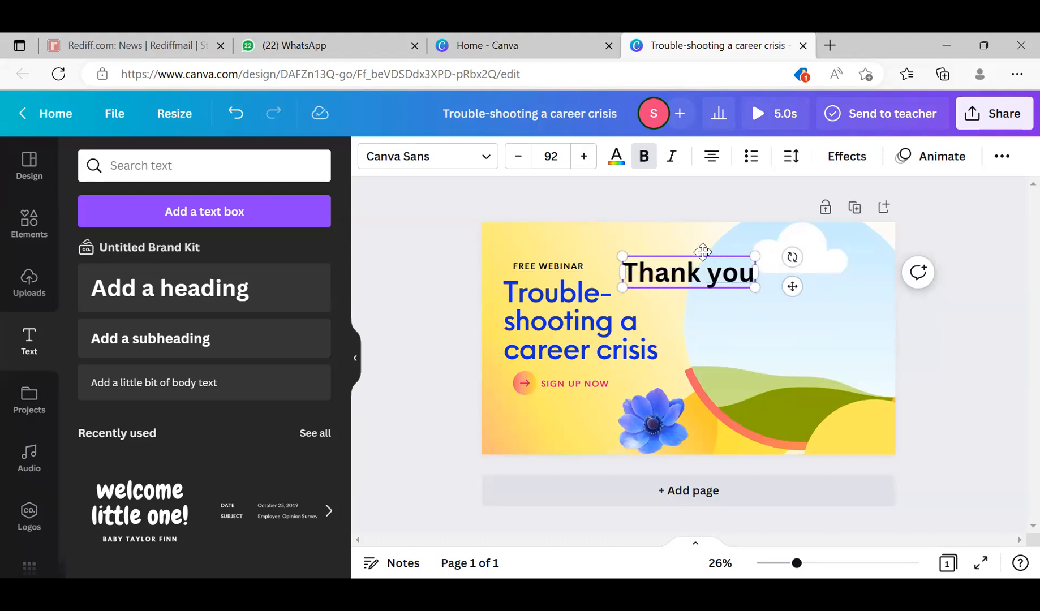
{"action": "left_click_drag", "start_coordinate": [703, 249], "coordinate": [666, 241]}
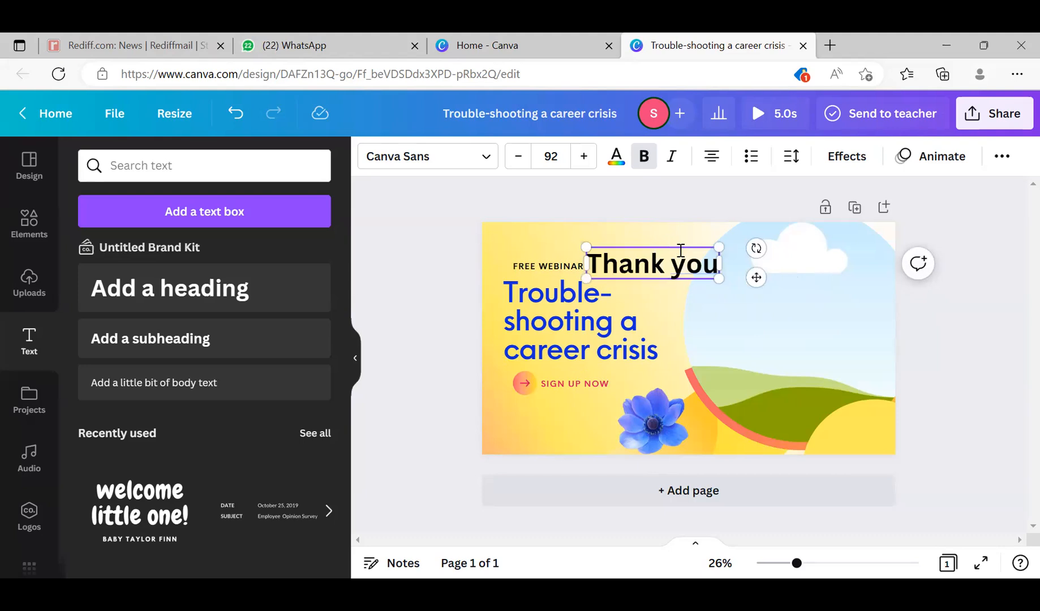
- Replace the text of the new black heading with "Let's Try it"
{"action": "left_click", "coordinate": [680, 251]}
{"action": "key", "text": "ctrl+a"}
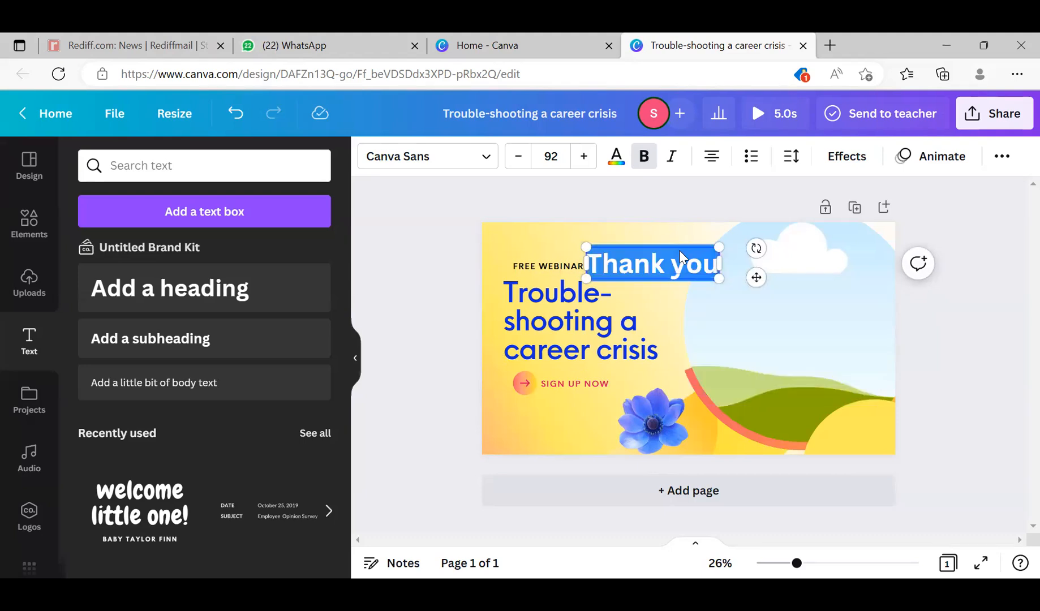
{"action": "type", "text": "Let'"}
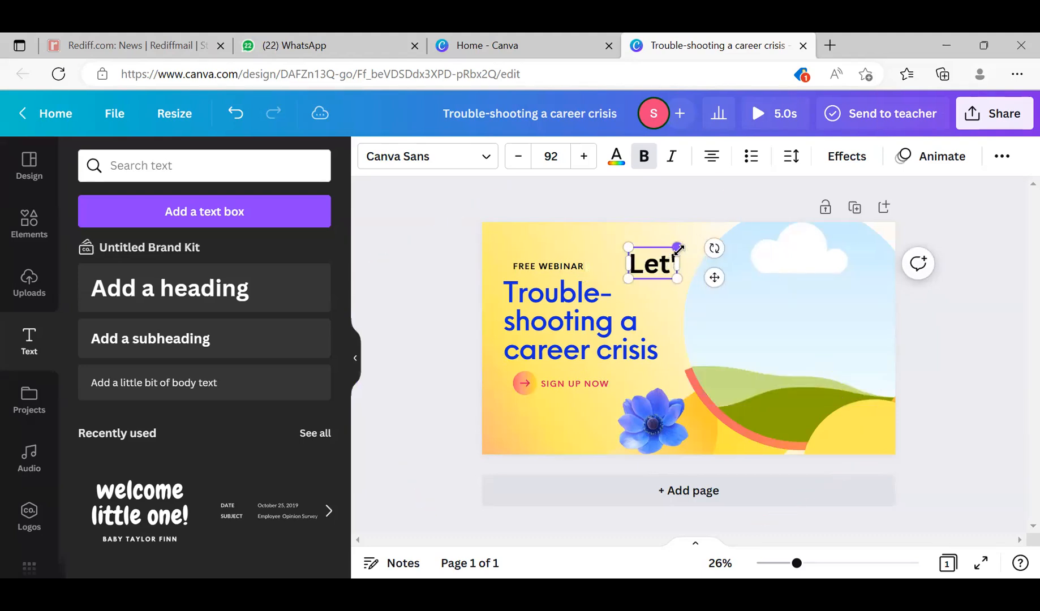
{"action": "type", "text": "s Try it"}
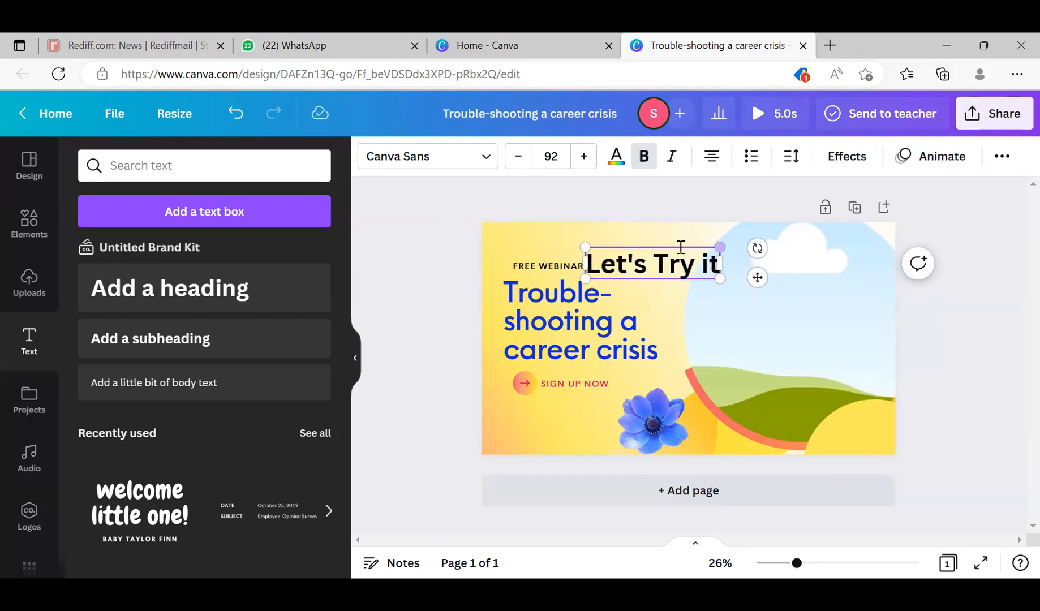
- Move the "Let's Try it" heading to the cover's upper left, just above the FREE WEBINAR line
{"action": "left_click", "coordinate": [683, 241]}
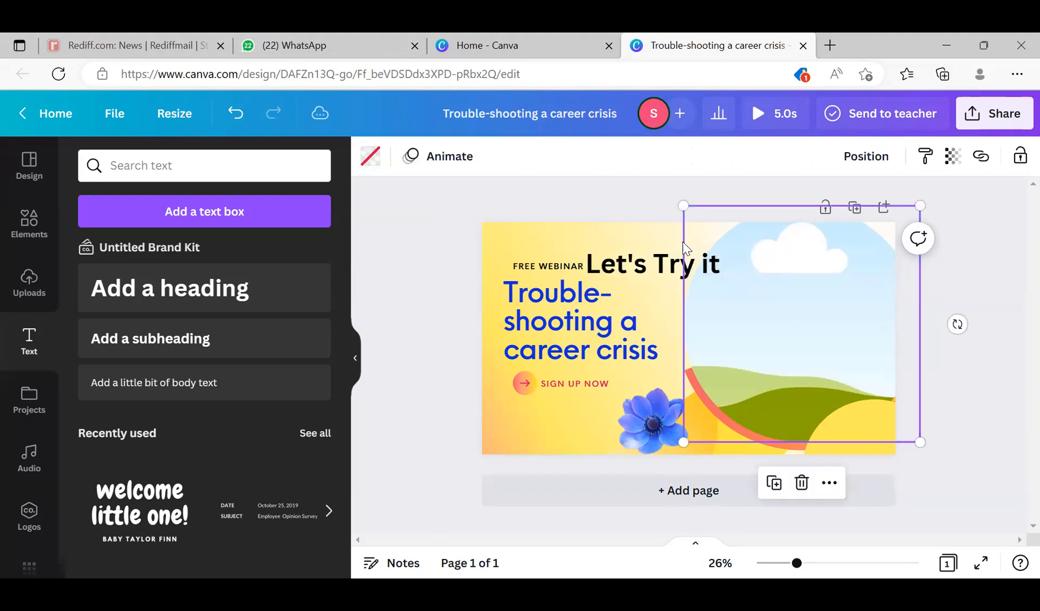
{"action": "left_click", "coordinate": [672, 251]}
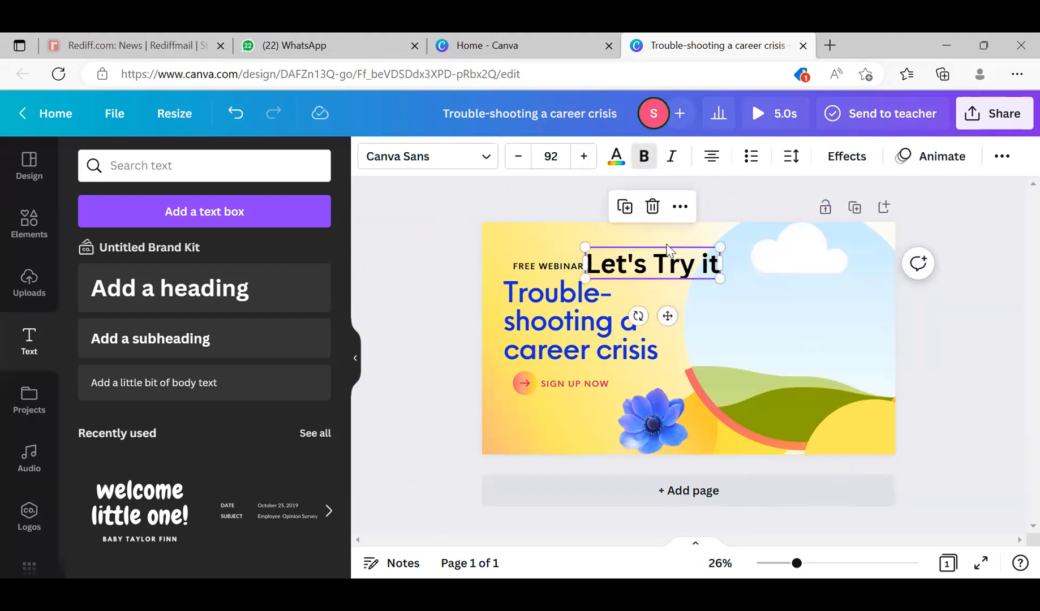
{"action": "left_click", "coordinate": [668, 249]}
{"action": "left_click_drag", "start_coordinate": [668, 243], "coordinate": [589, 226]}
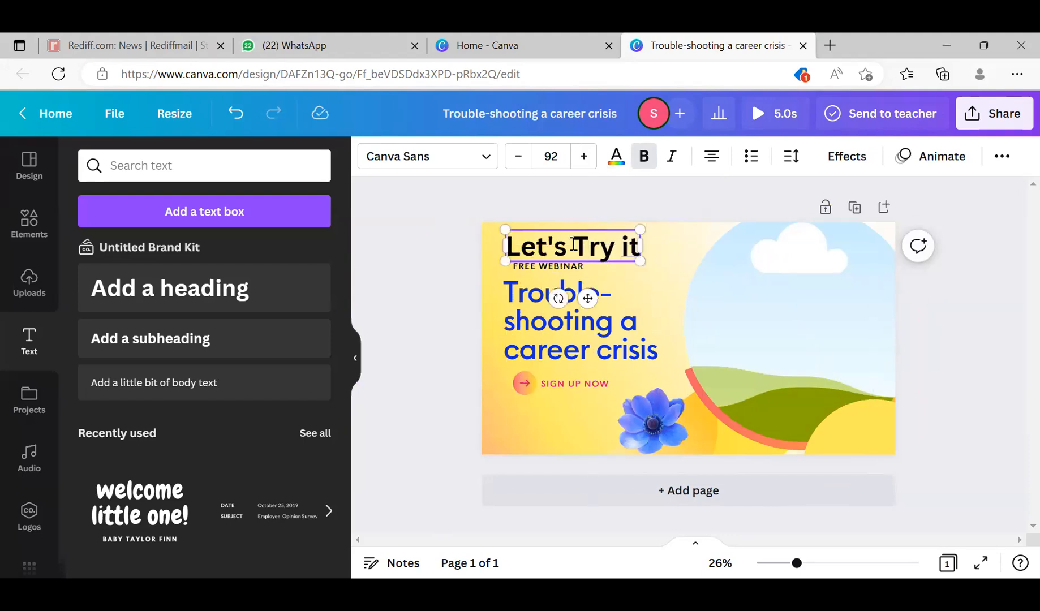
- Recolor the whole "Let's Try it" heading with the crimson pink from the document colors
{"action": "triple_click", "coordinate": [574, 245]}
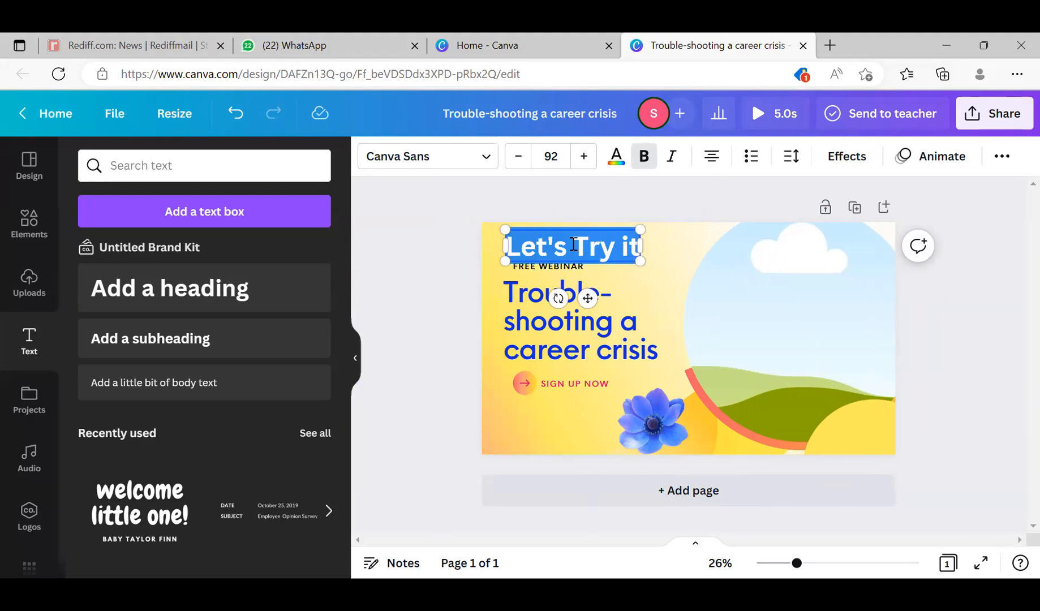
{"action": "left_click", "coordinate": [616, 157]}
{"action": "left_click", "coordinate": [227, 236]}
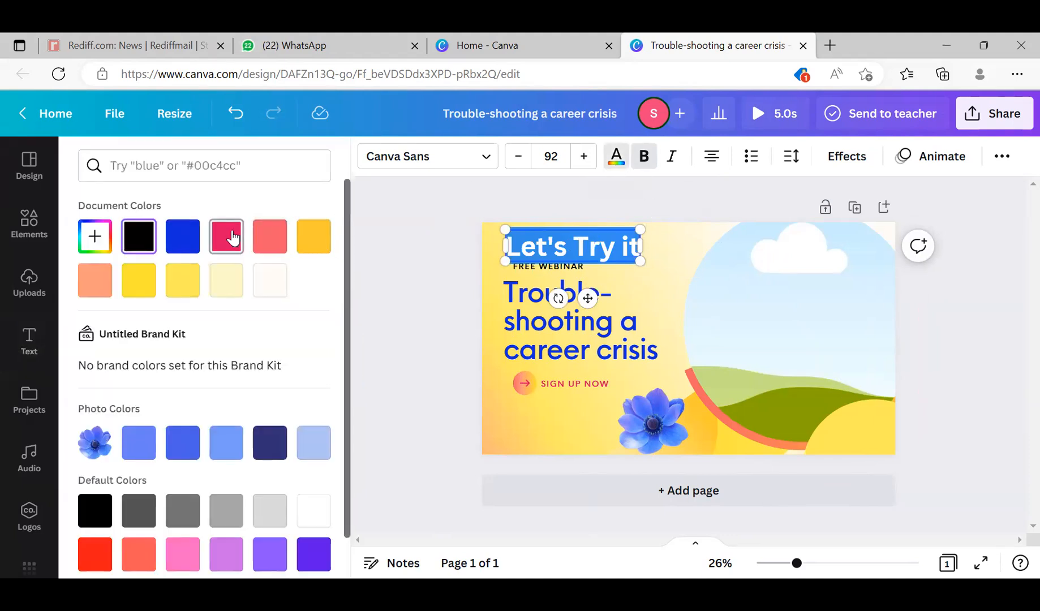
{"action": "left_click", "coordinate": [659, 270]}
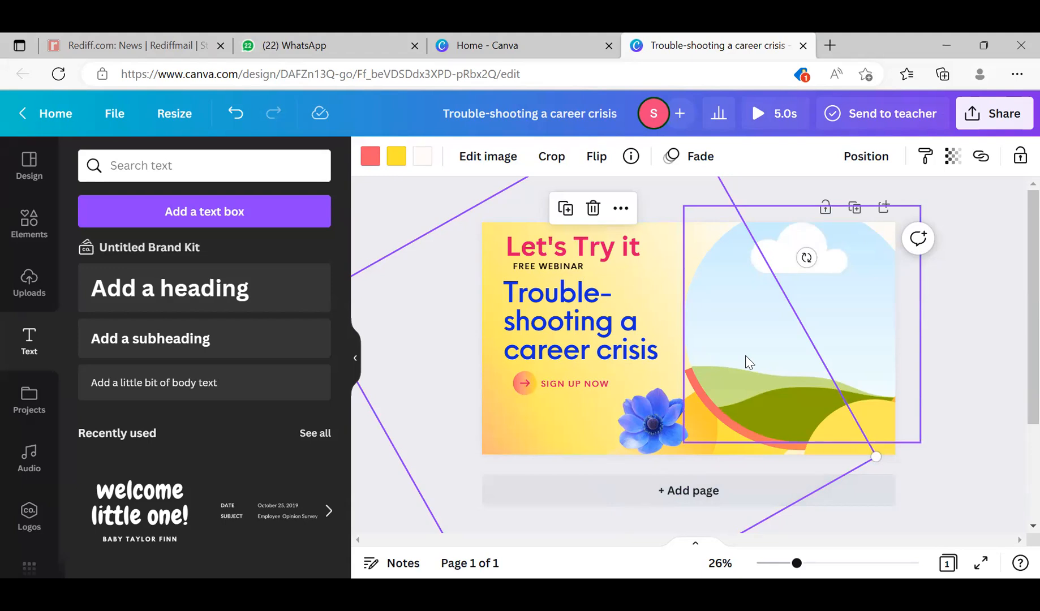
{"action": "left_click", "coordinate": [619, 260]}
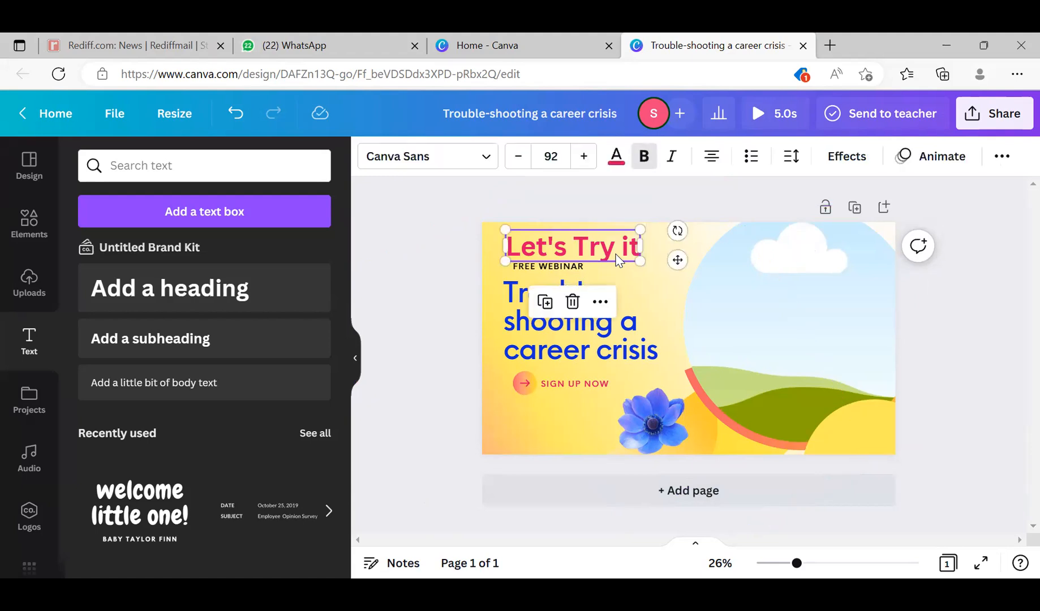
{"action": "double_click", "coordinate": [593, 247]}
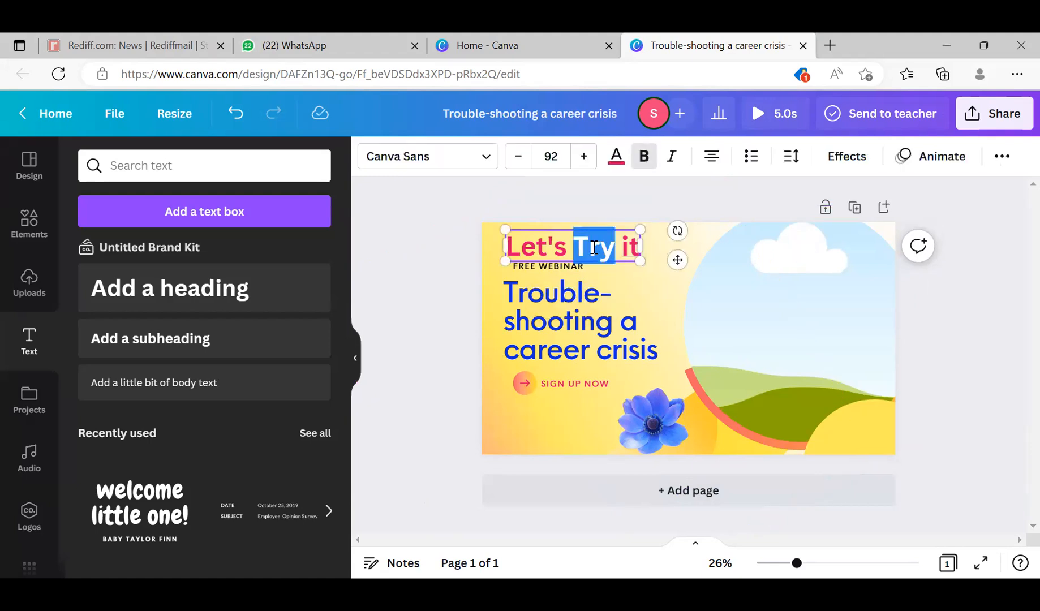
{"action": "left_click", "coordinate": [593, 247]}
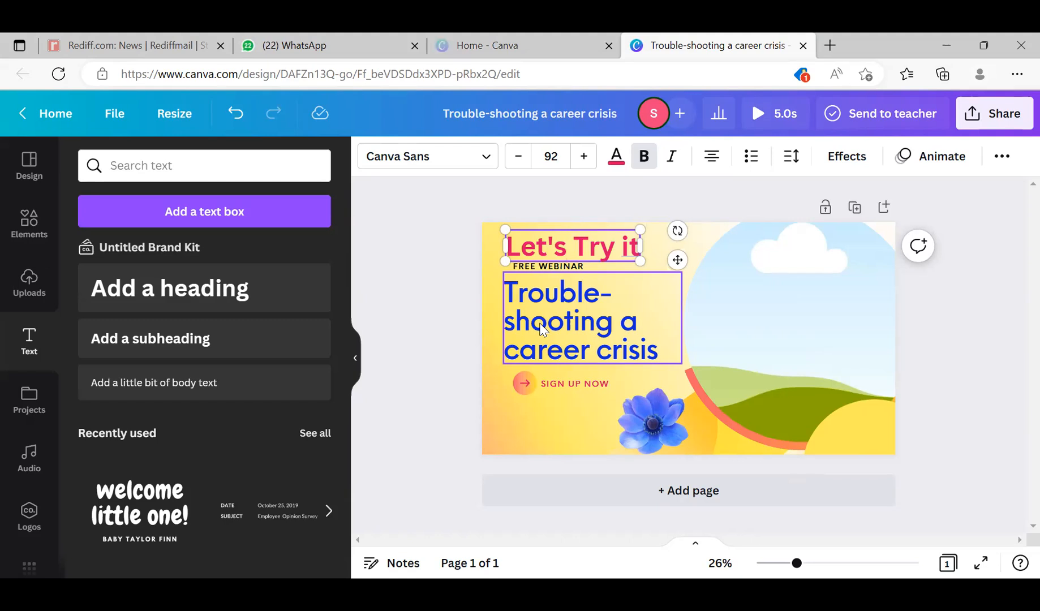
{"action": "left_click", "coordinate": [592, 302]}
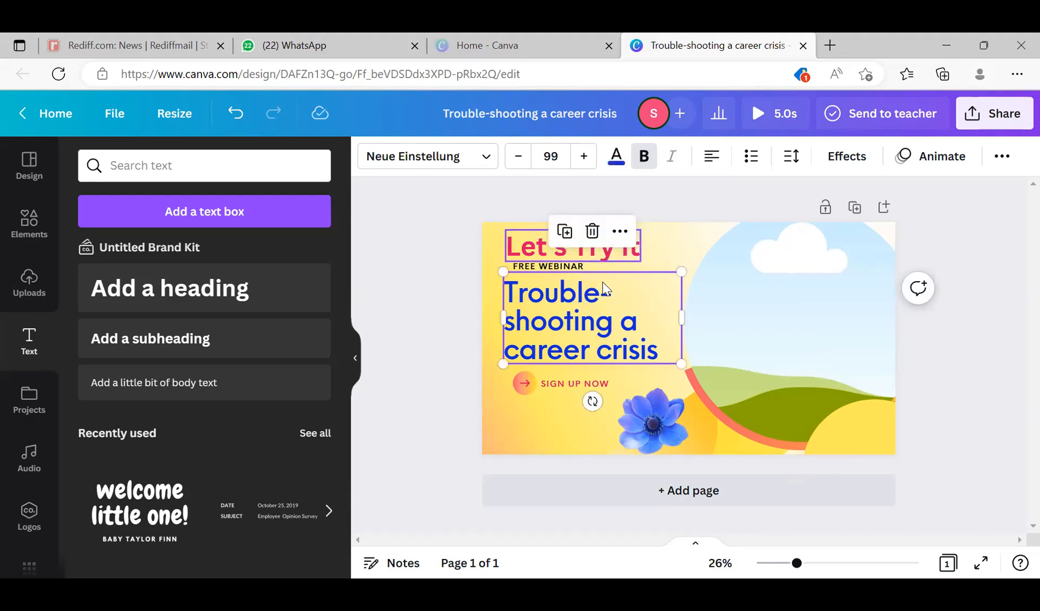
{"action": "left_click", "coordinate": [632, 253]}
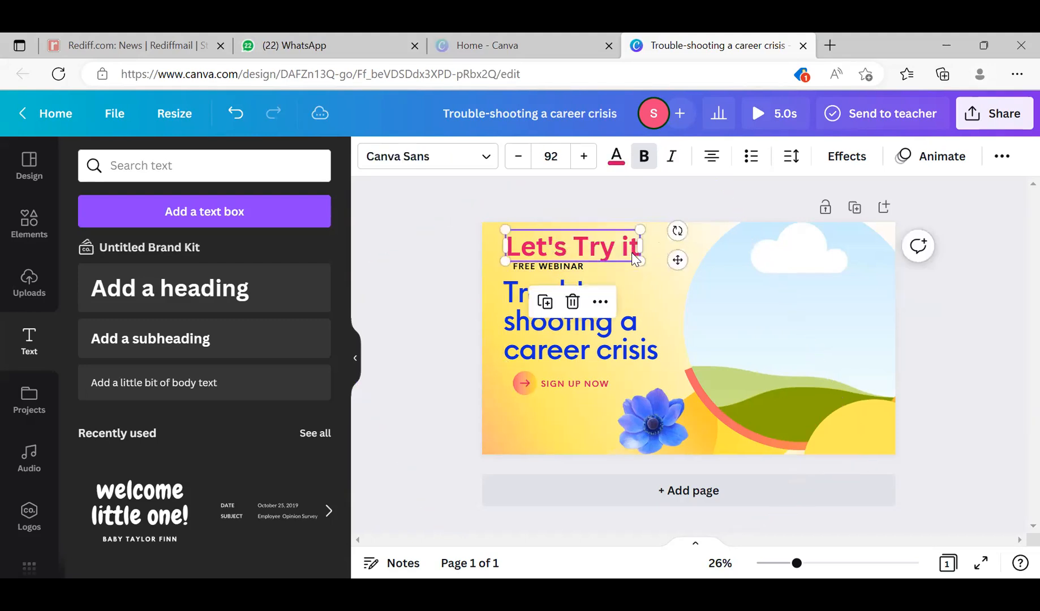
{"action": "left_click", "coordinate": [581, 250]}
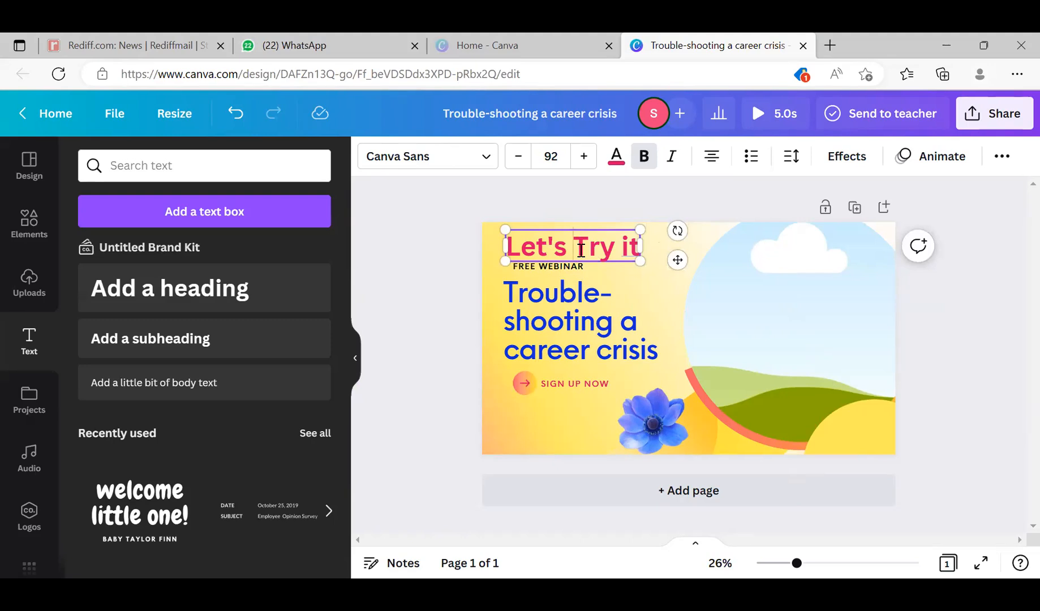
{"action": "key", "text": "ctrl+a"}
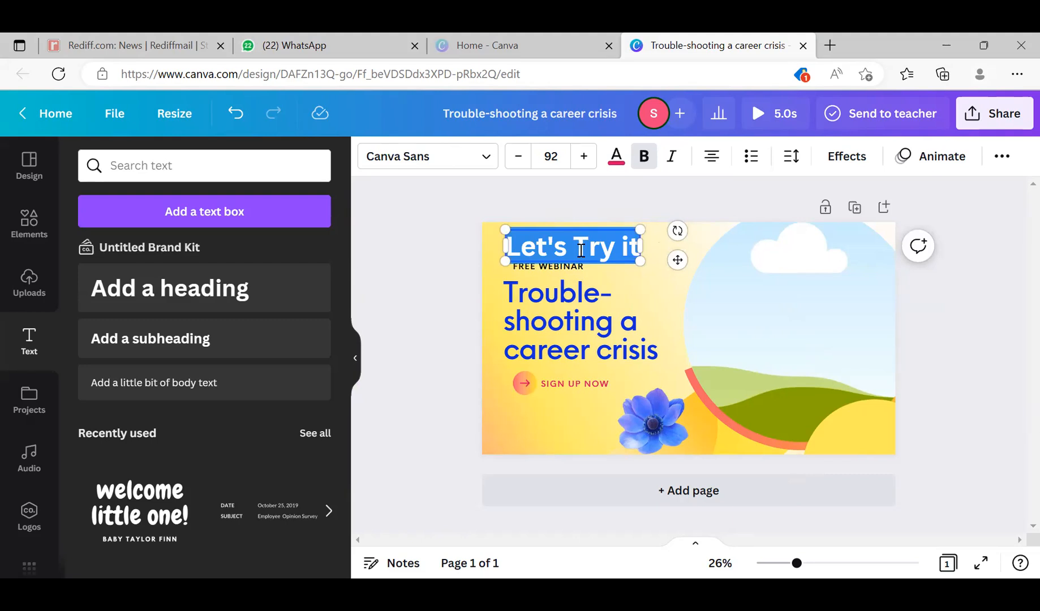
{"action": "left_click", "coordinate": [581, 249]}
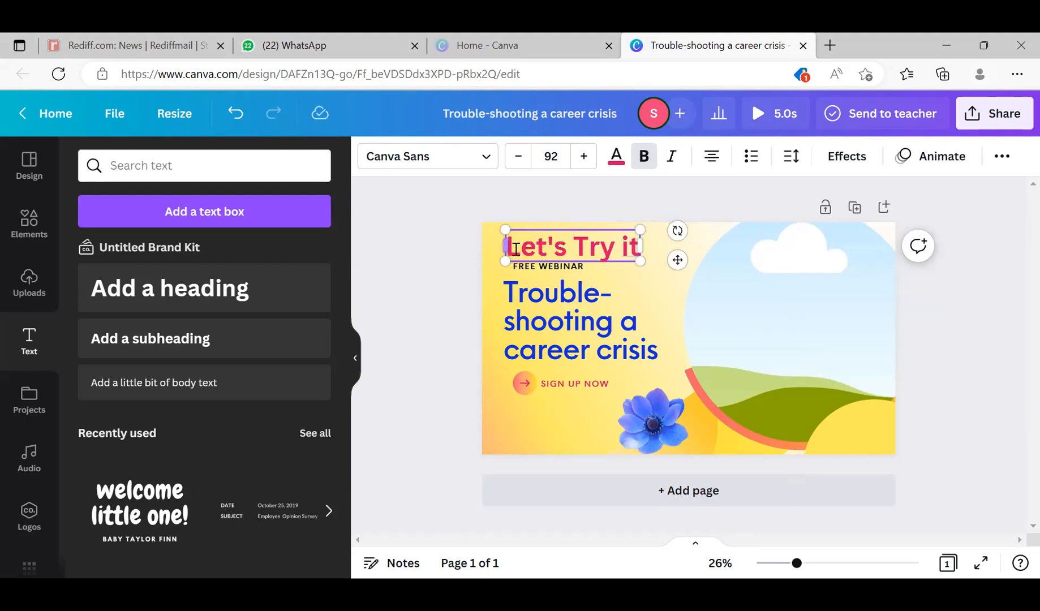
{"action": "double_click", "coordinate": [516, 251]}
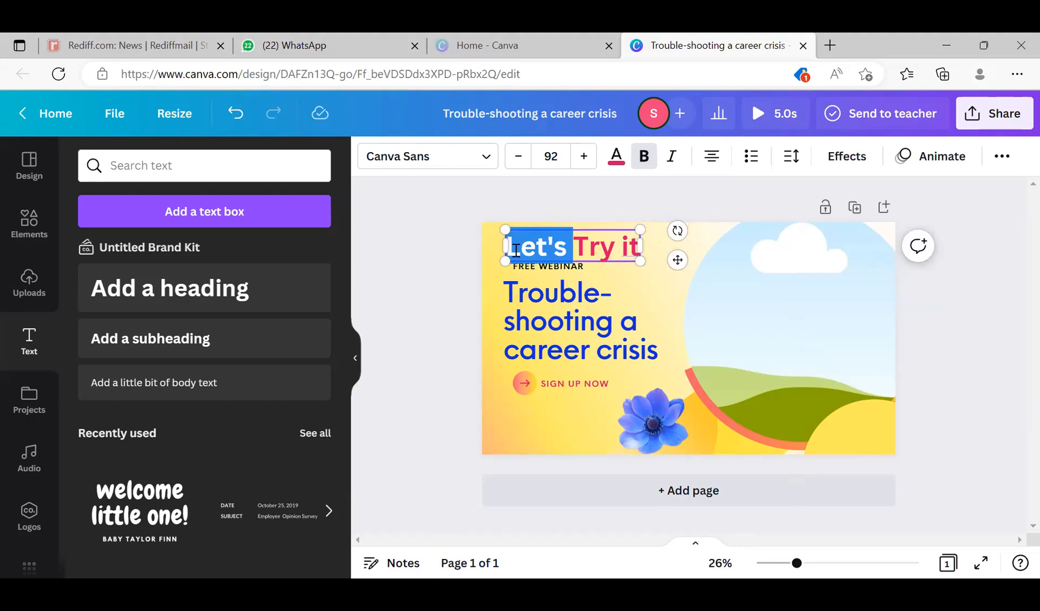
{"action": "double_click", "coordinate": [598, 244]}
{"action": "triple_click", "coordinate": [598, 245]}
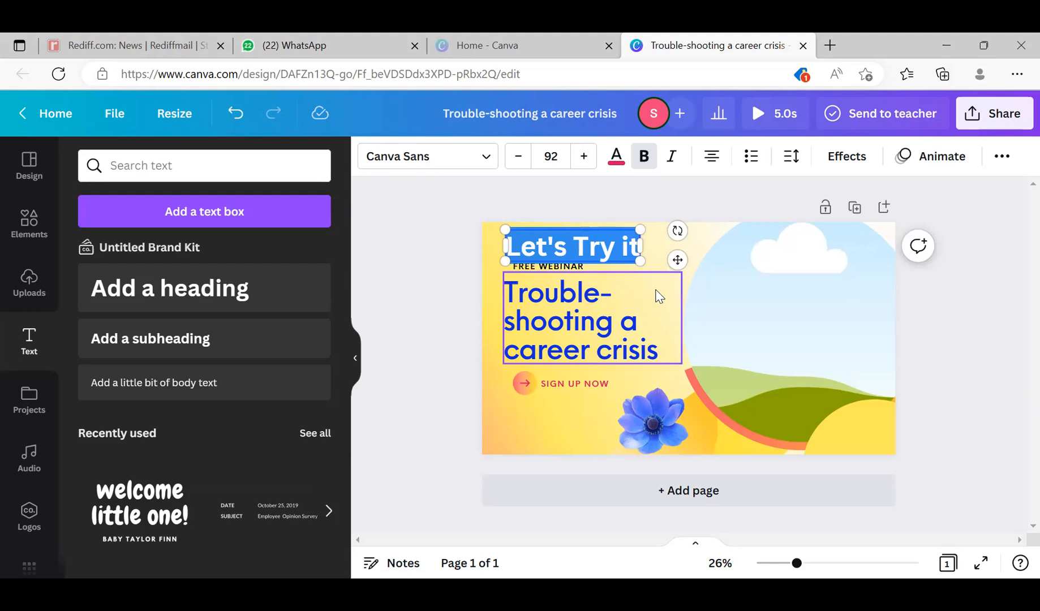
{"action": "left_click", "coordinate": [662, 240]}
{"action": "double_click", "coordinate": [582, 248]}
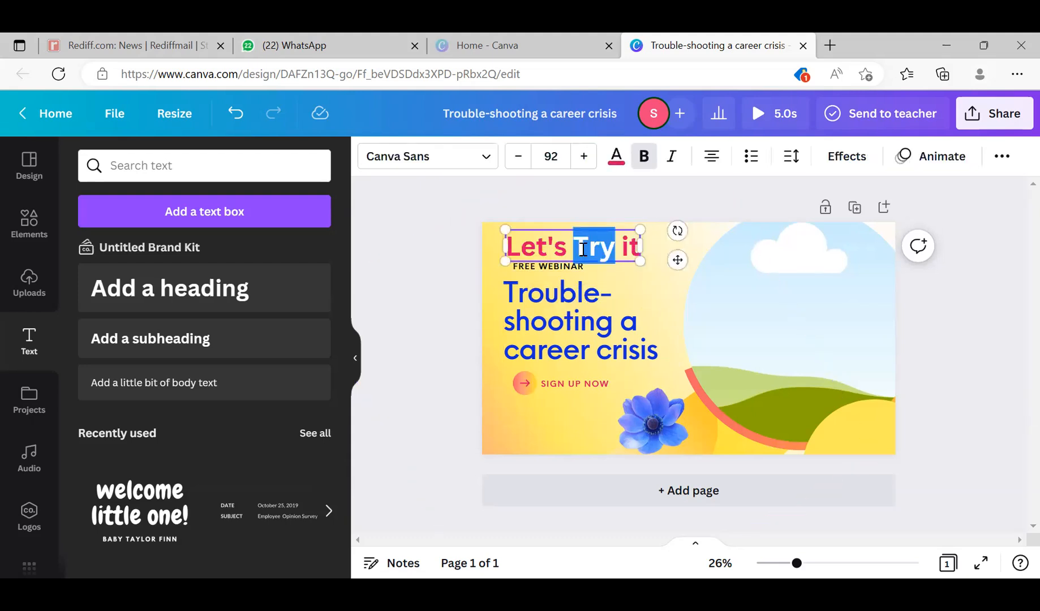
{"action": "double_click", "coordinate": [554, 248]}
{"action": "double_click", "coordinate": [589, 248]}
{"action": "triple_click", "coordinate": [562, 246]}
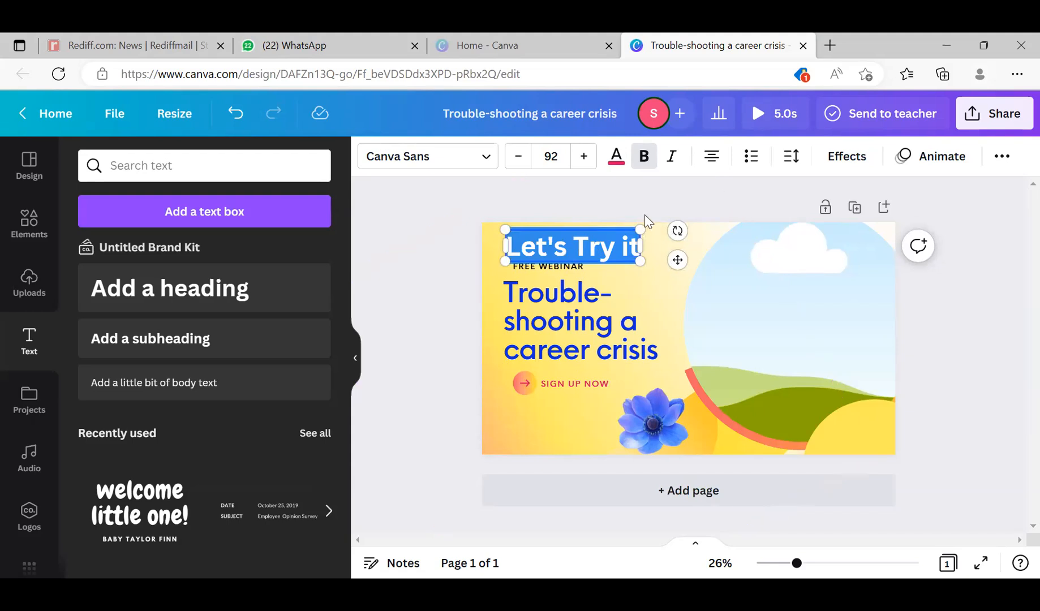
{"action": "left_click", "coordinate": [535, 438]}
{"action": "left_click", "coordinate": [588, 249]}
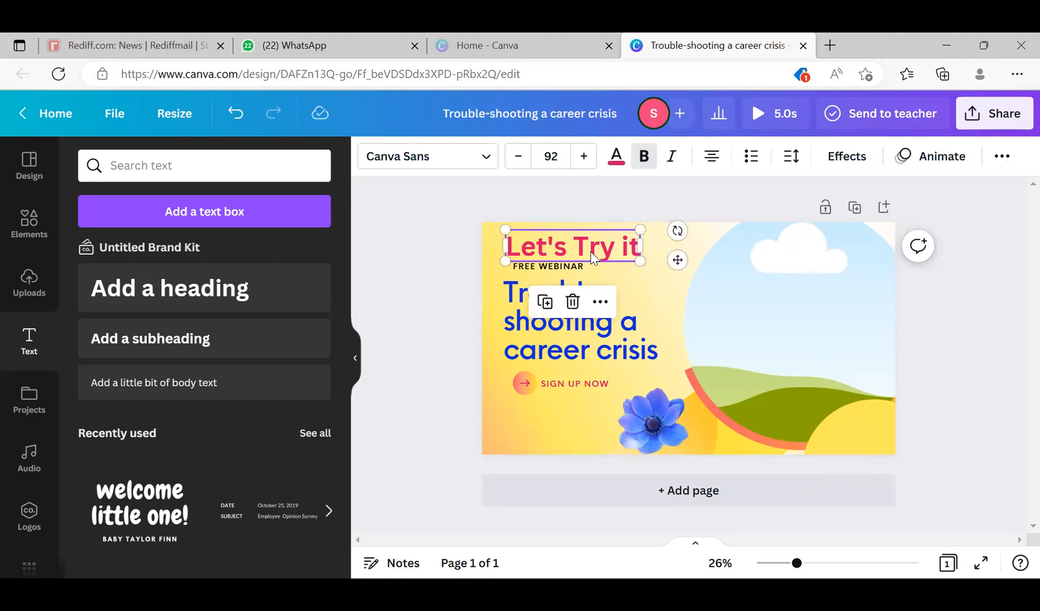
{"action": "double_click", "coordinate": [592, 253]}
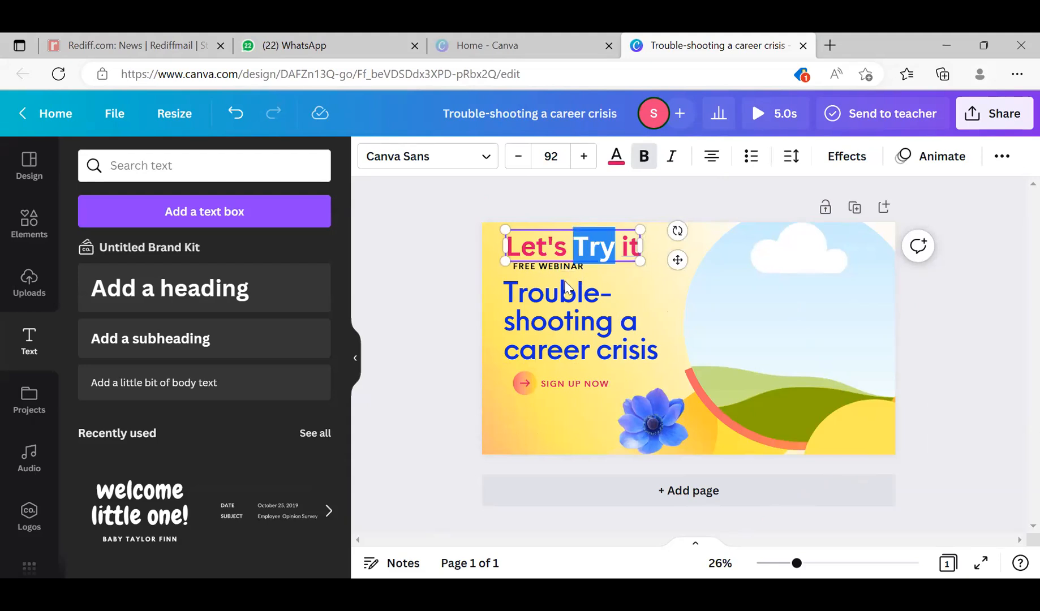
{"action": "left_click", "coordinate": [566, 227]}
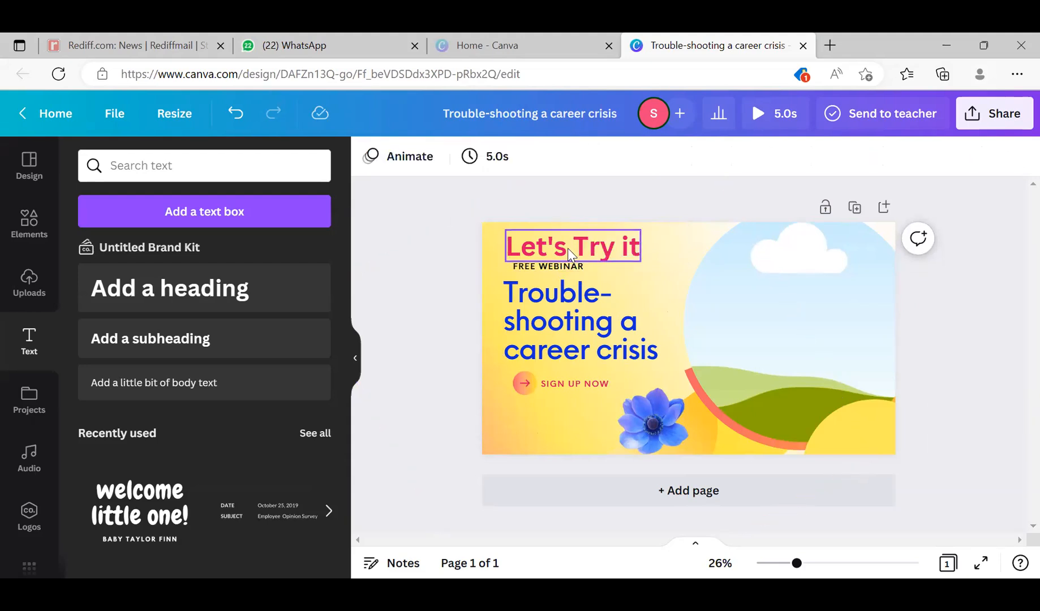
{"action": "left_click", "coordinate": [572, 254]}
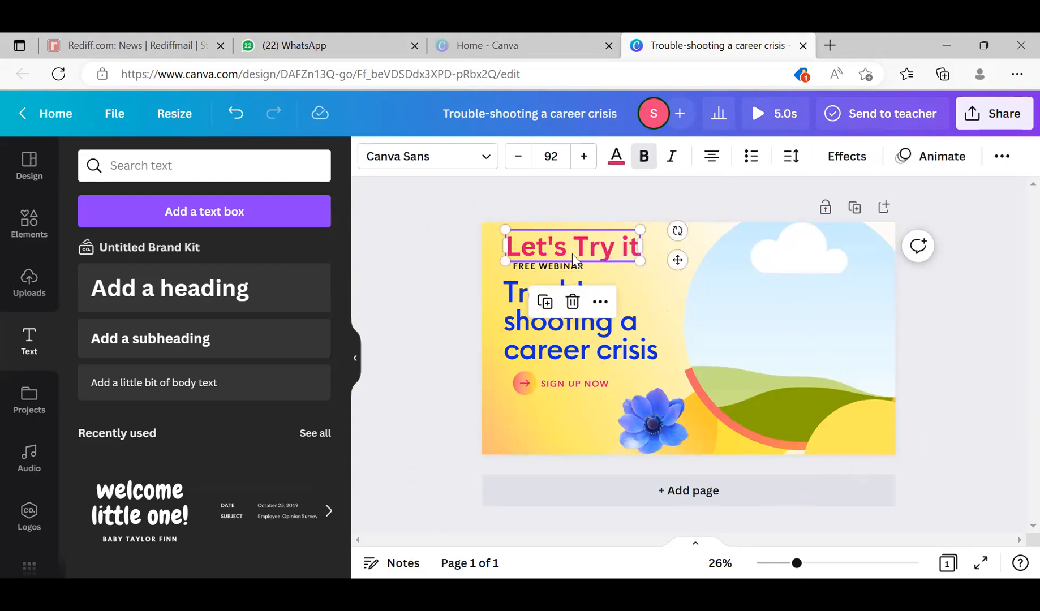
{"action": "double_click", "coordinate": [574, 255]}
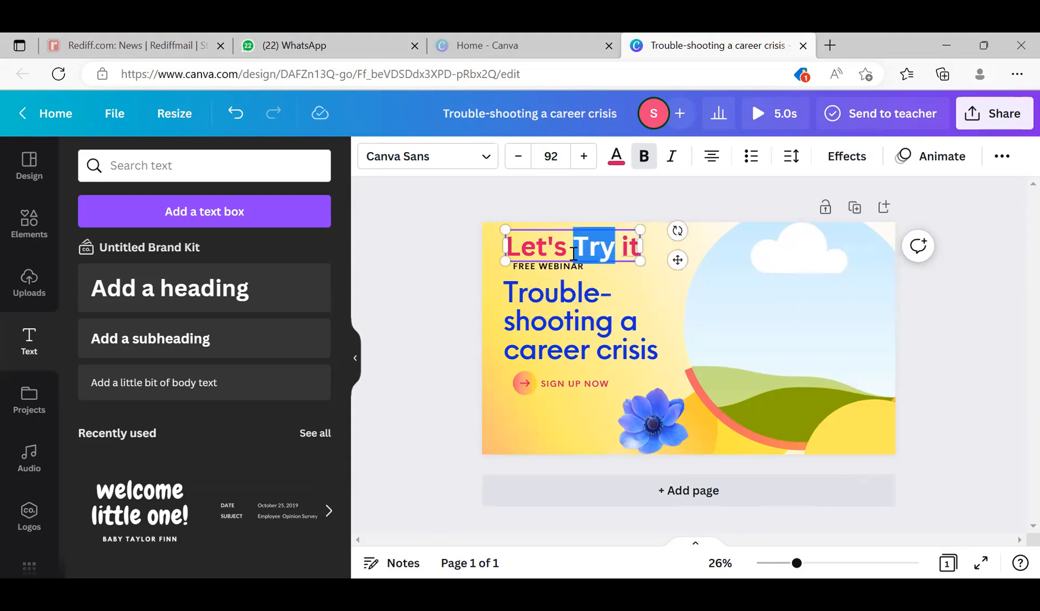
{"action": "left_click", "coordinate": [572, 252]}
{"action": "double_click", "coordinate": [572, 252]}
{"action": "left_click", "coordinate": [565, 248]}
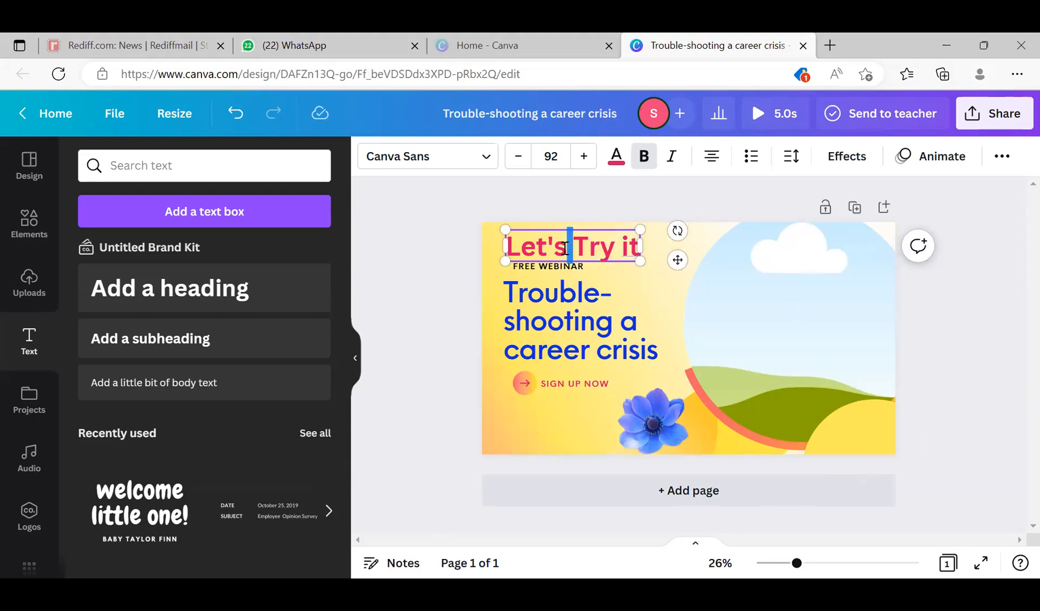
{"action": "triple_click", "coordinate": [550, 247]}
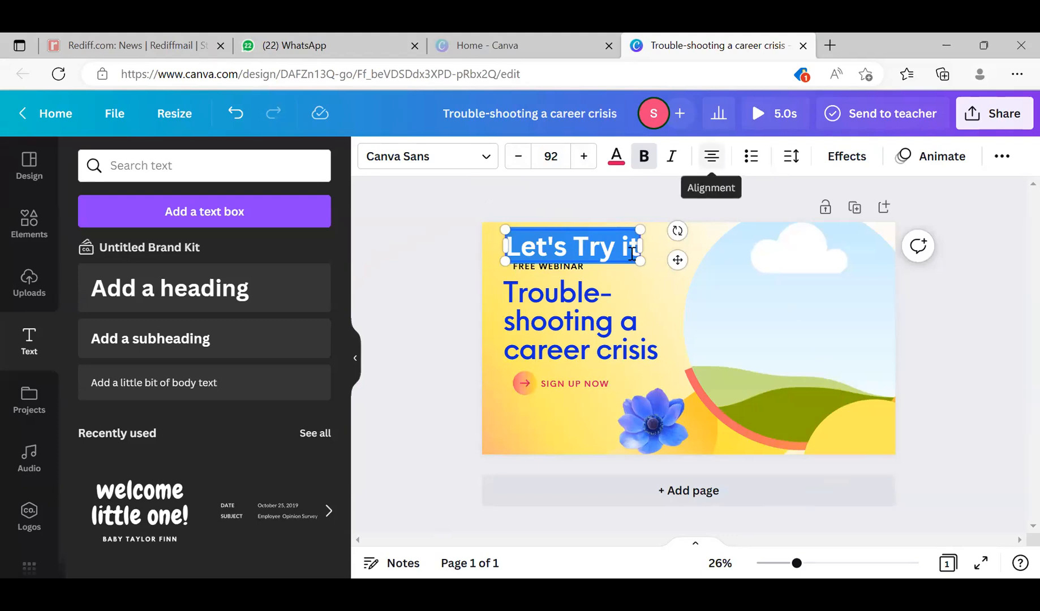
- Center-align the blue "Trouble-shooting a career crisis" text within its box
{"action": "left_click", "coordinate": [573, 324]}
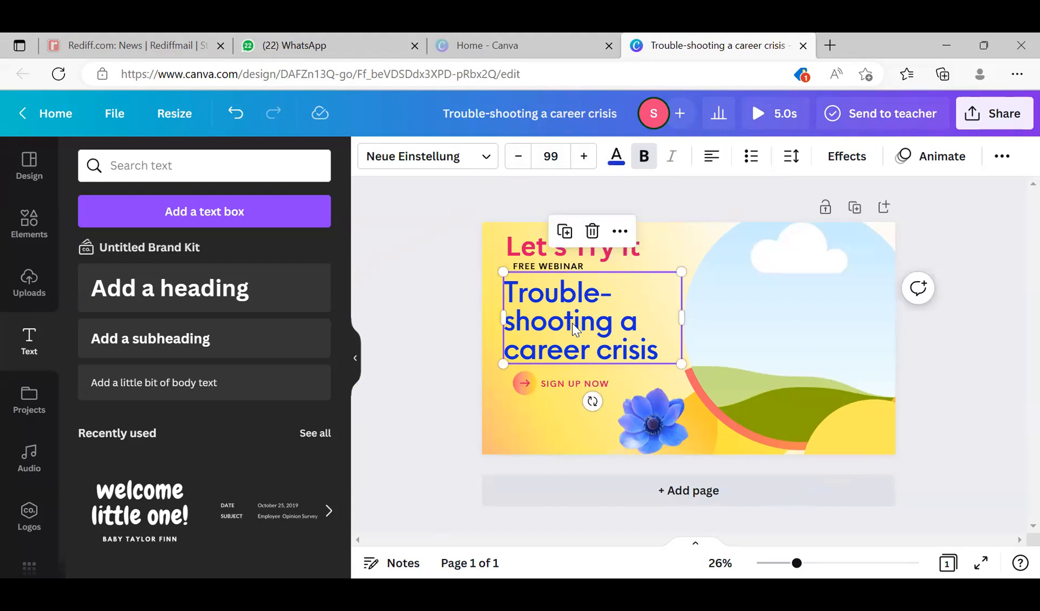
{"action": "double_click", "coordinate": [574, 323]}
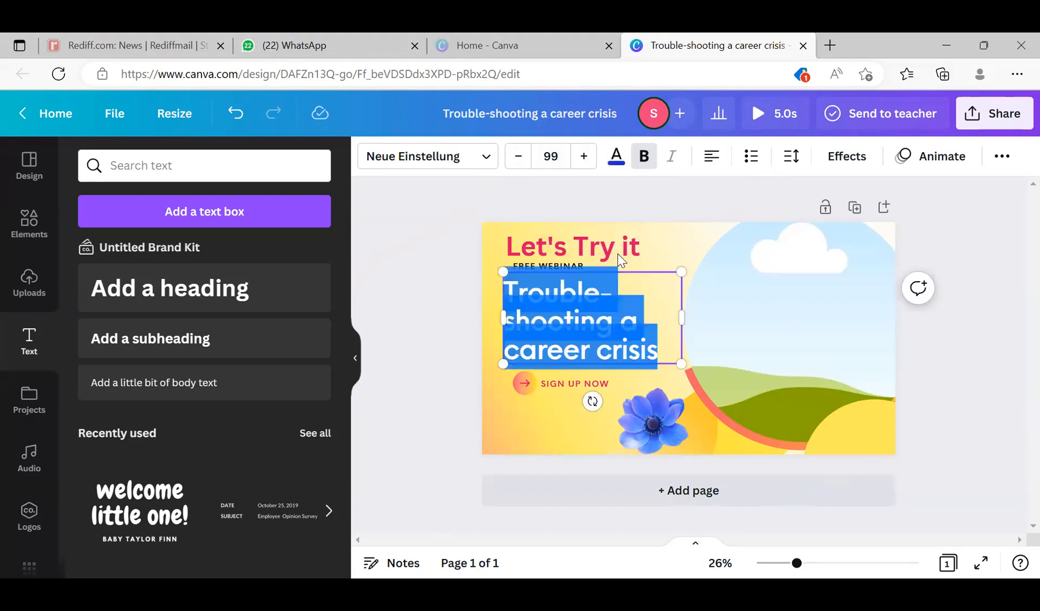
{"action": "left_click", "coordinate": [710, 158]}
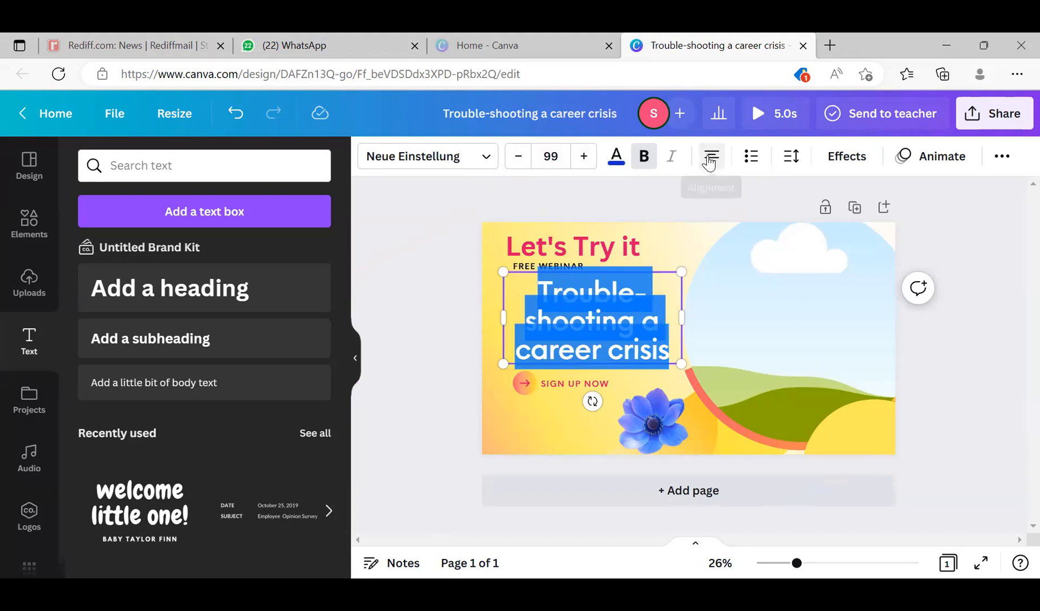
{"action": "left_click", "coordinate": [684, 243]}
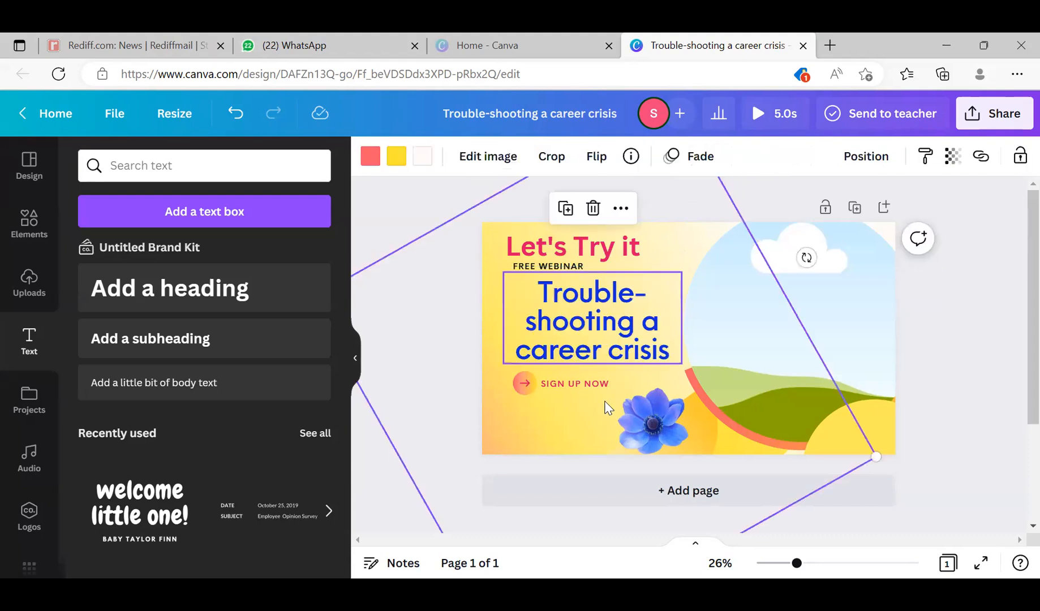
- Move the large rotated background image slightly up and to the right on the cover
{"action": "left_click_drag", "start_coordinate": [585, 388], "coordinate": [615, 314]}
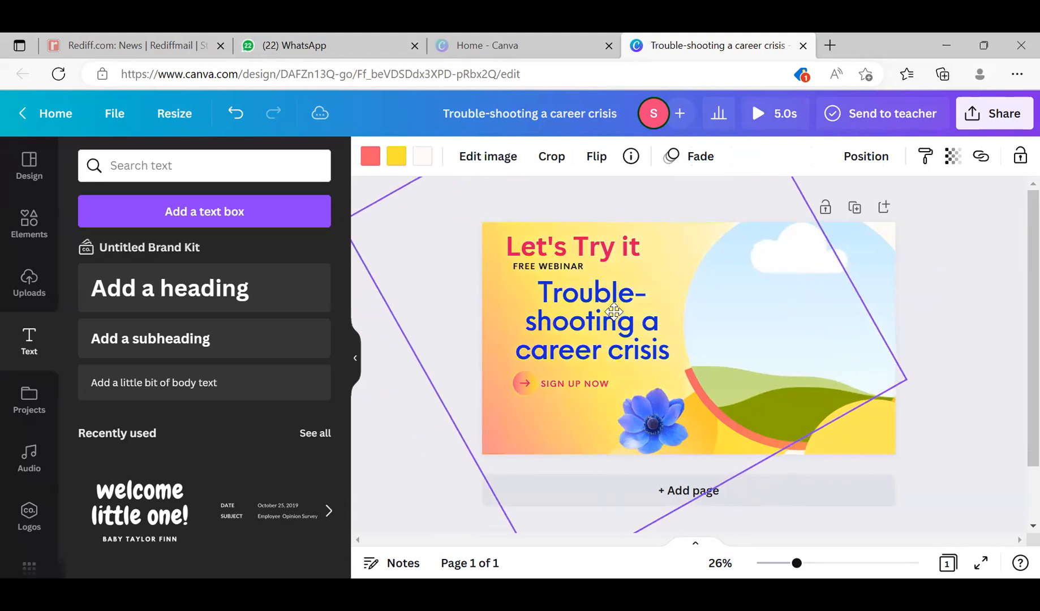
{"action": "left_click", "coordinate": [616, 314]}
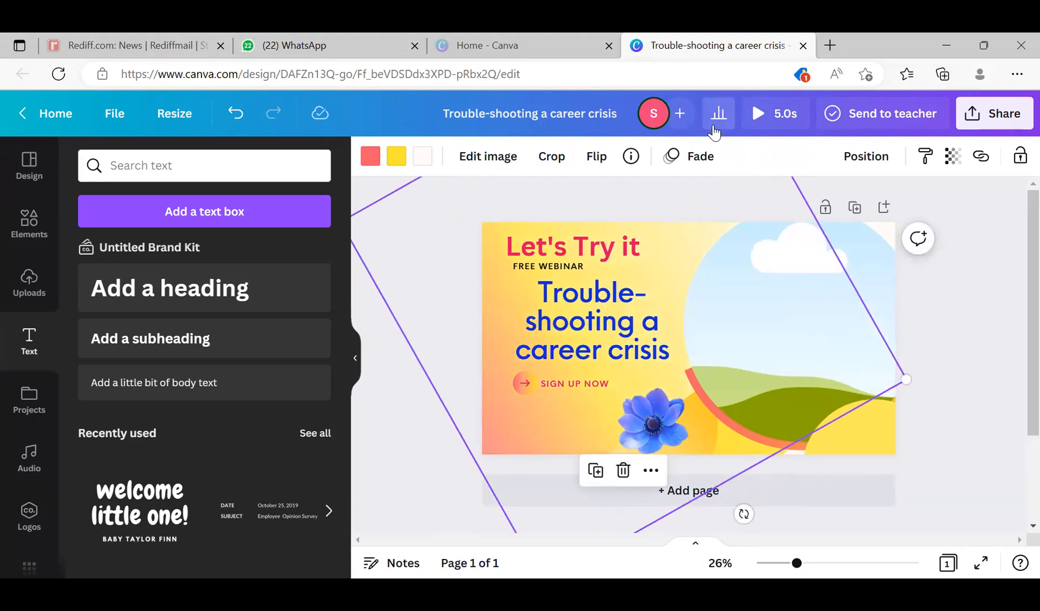
{"action": "left_click", "coordinate": [952, 288]}
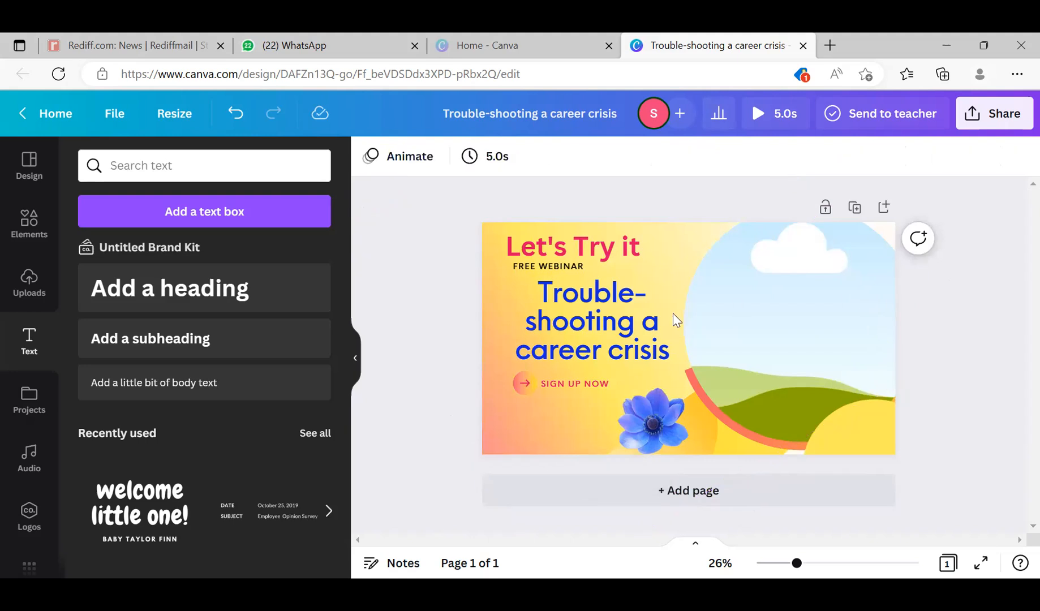
- Cycle the blue "Trouble-shooting a career crisis" heading through justified and right alignment, ending on centered
{"action": "left_click", "coordinate": [619, 334]}
{"action": "left_click", "coordinate": [712, 156]}
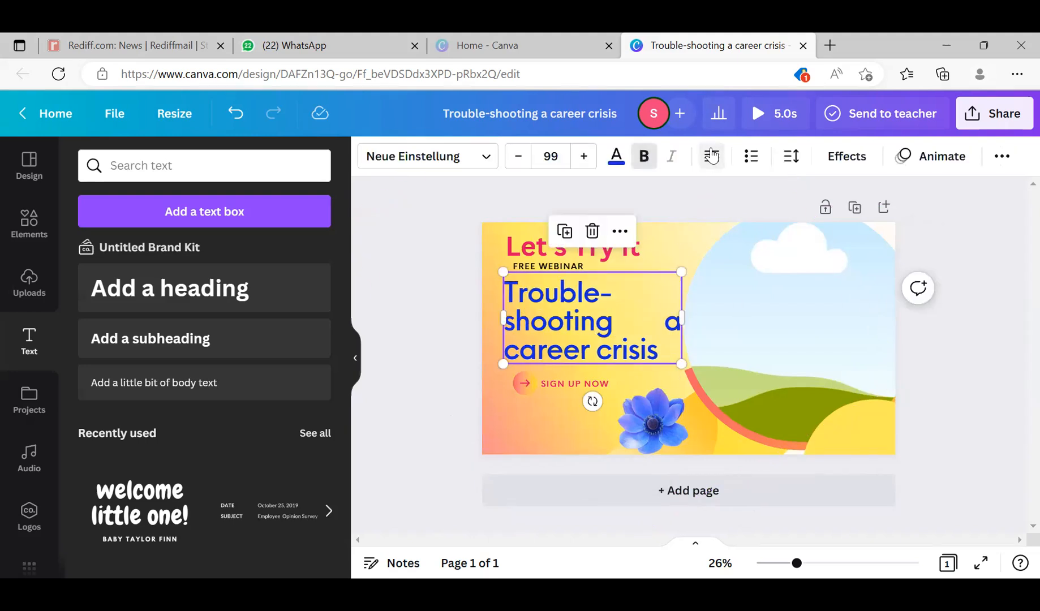
{"action": "left_click", "coordinate": [712, 157]}
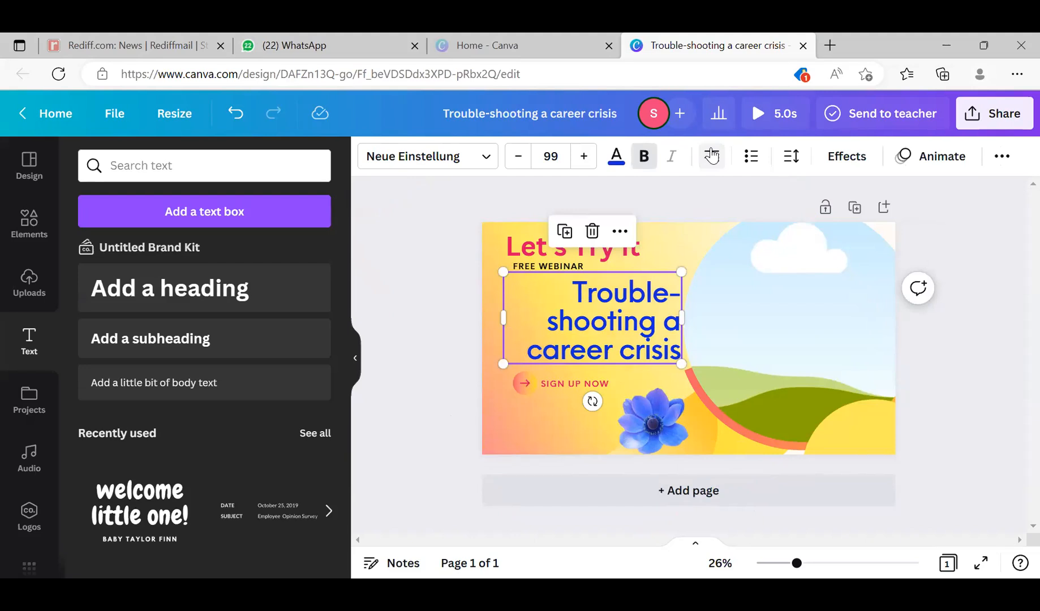
{"action": "left_click", "coordinate": [712, 156]}
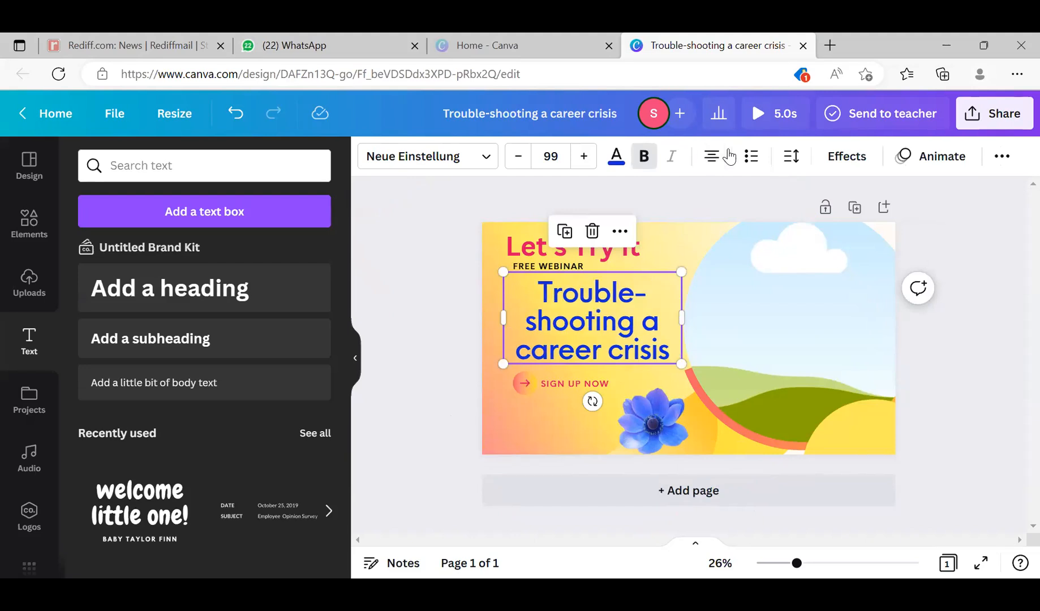
- Set the blue heading's letter spacing to 39 and its line spacing to 0.74
{"action": "left_click", "coordinate": [795, 156]}
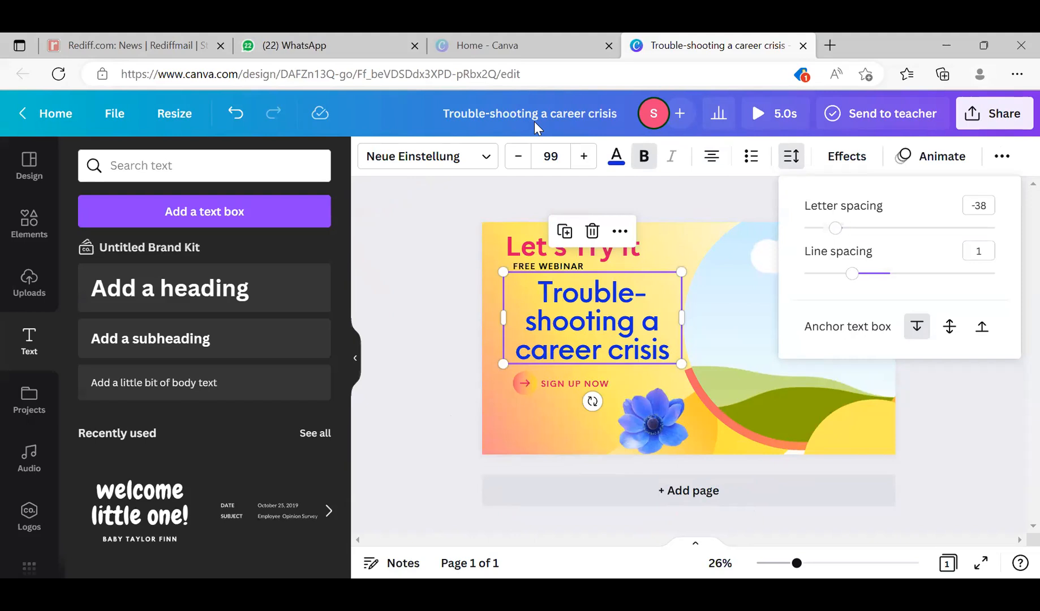
{"action": "left_click_drag", "start_coordinate": [836, 228], "coordinate": [826, 228]}
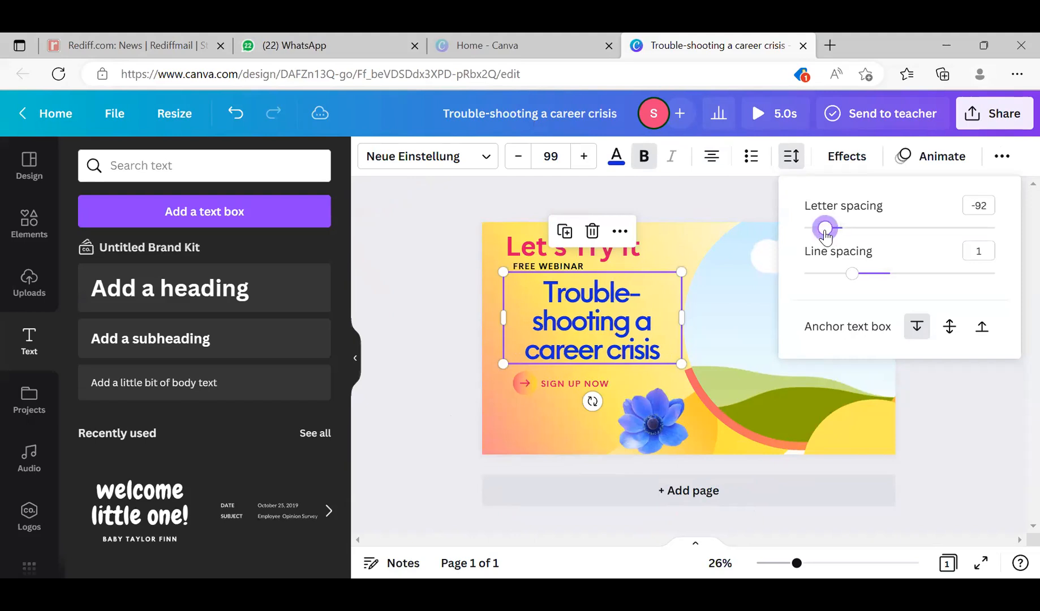
{"action": "left_click_drag", "start_coordinate": [825, 235], "coordinate": [854, 235]}
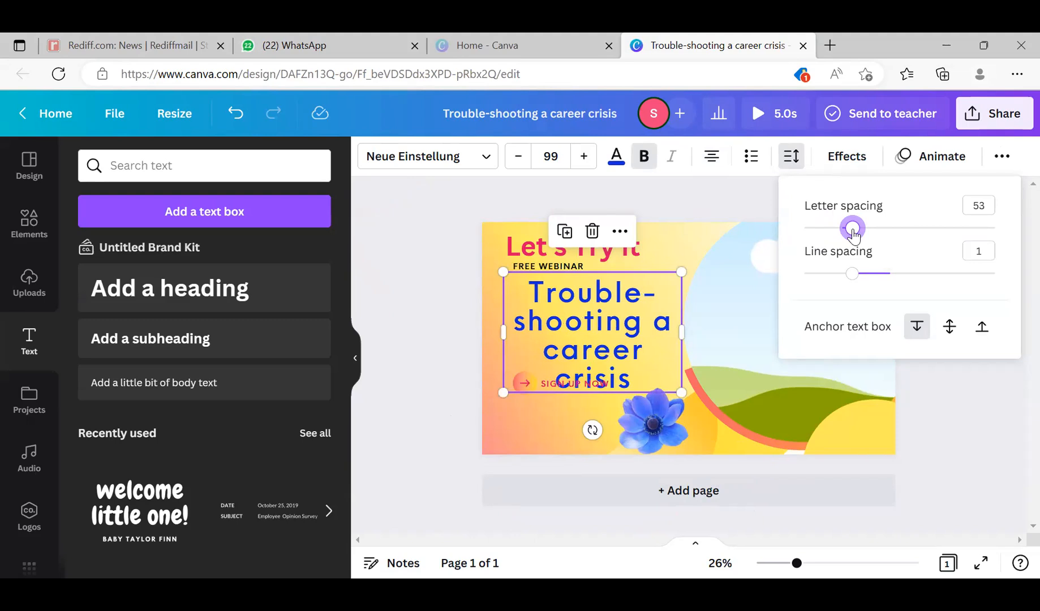
{"action": "left_click_drag", "start_coordinate": [854, 235], "coordinate": [850, 233]}
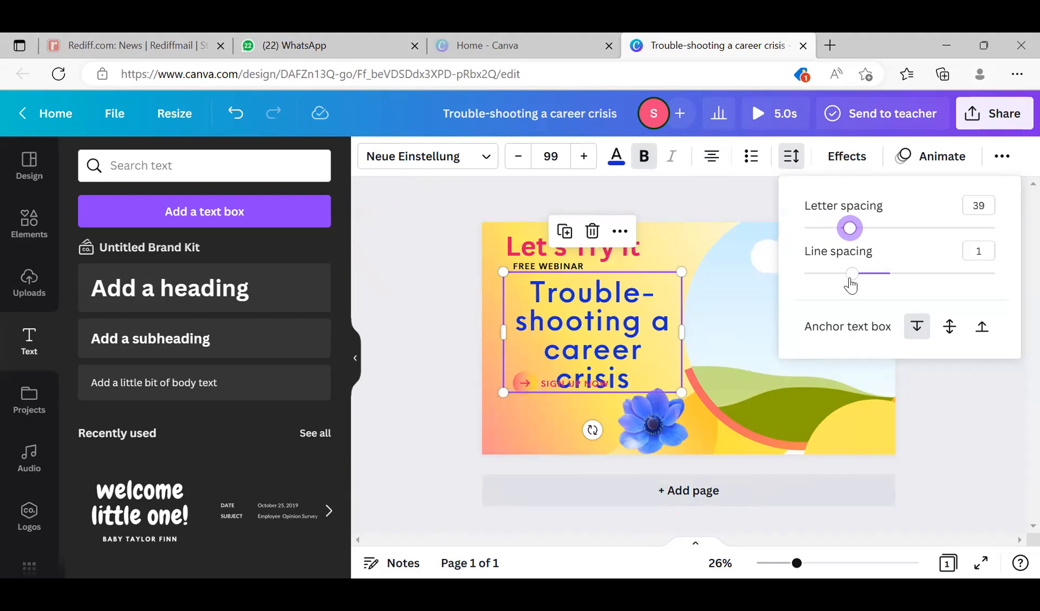
{"action": "left_click_drag", "start_coordinate": [851, 286], "coordinate": [829, 297]}
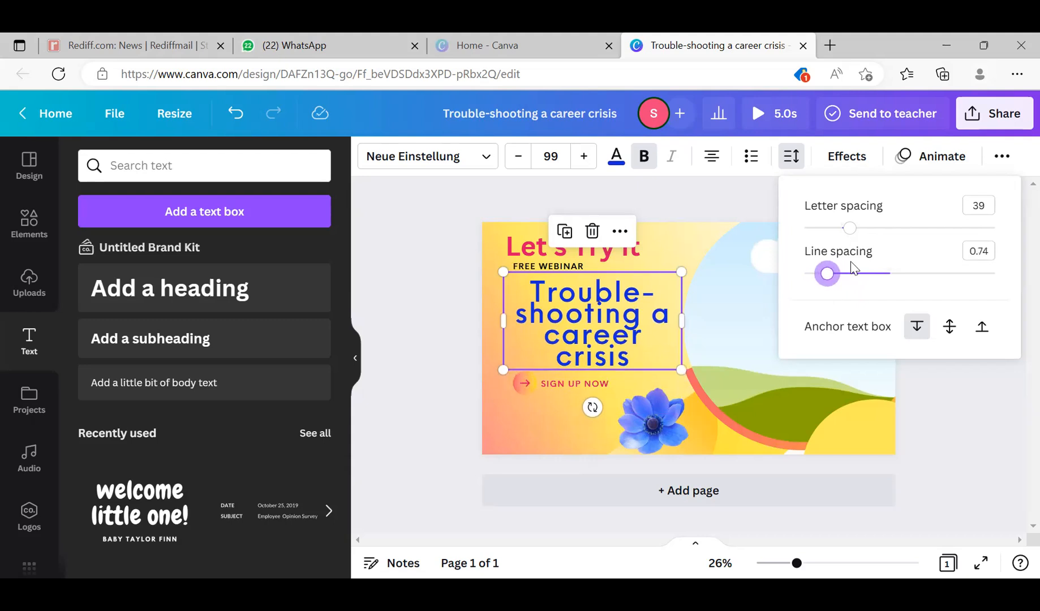
{"action": "left_click", "coordinate": [723, 199]}
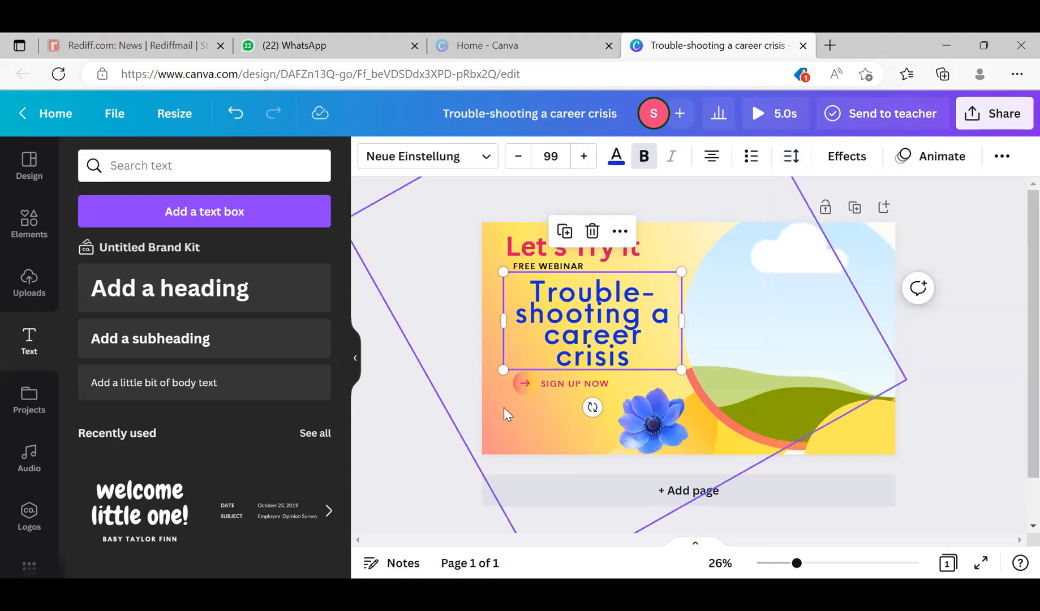
- Delete the blue "Trouble-shooting a career crisis" heading from the cover
{"action": "scroll", "coordinate": [334, 313], "scroll_direction": "down", "scroll_amount": 6}
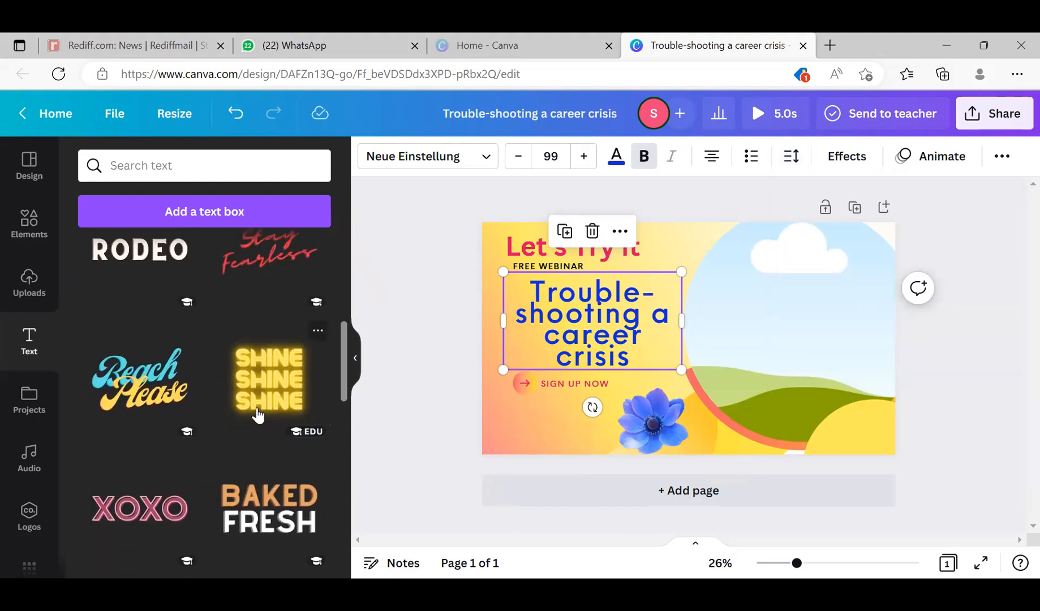
{"action": "left_click_drag", "start_coordinate": [341, 371], "coordinate": [334, 310]}
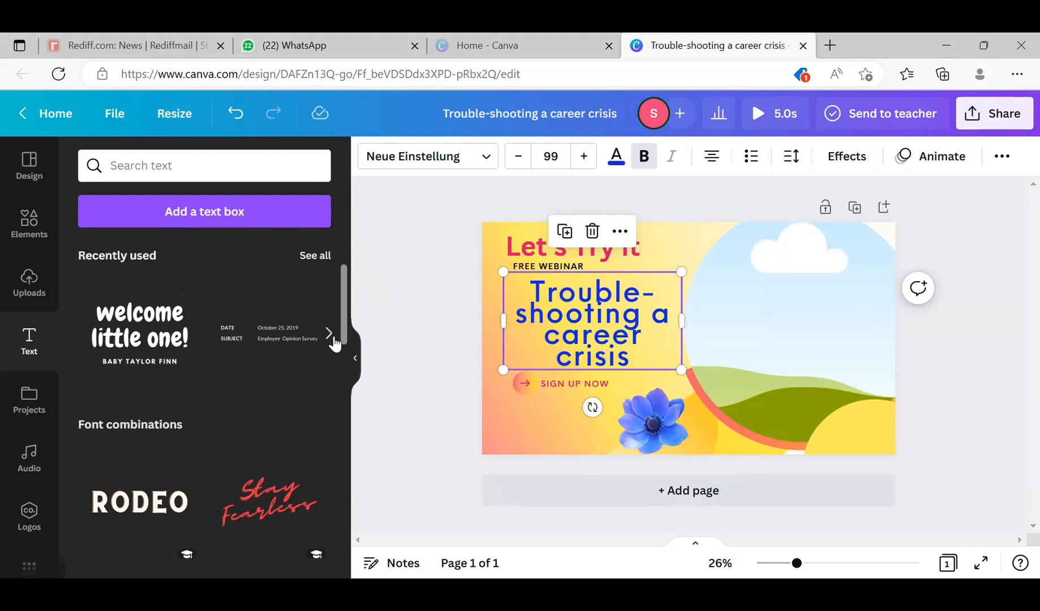
{"action": "left_click", "coordinate": [598, 295]}
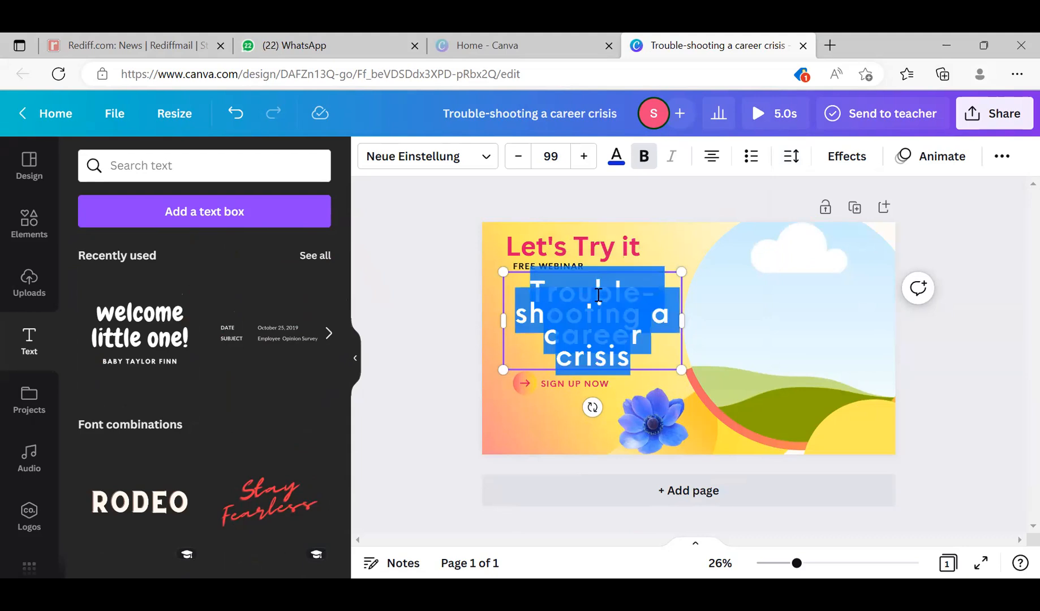
{"action": "left_click", "coordinate": [669, 271]}
{"action": "key", "text": "Delete"}
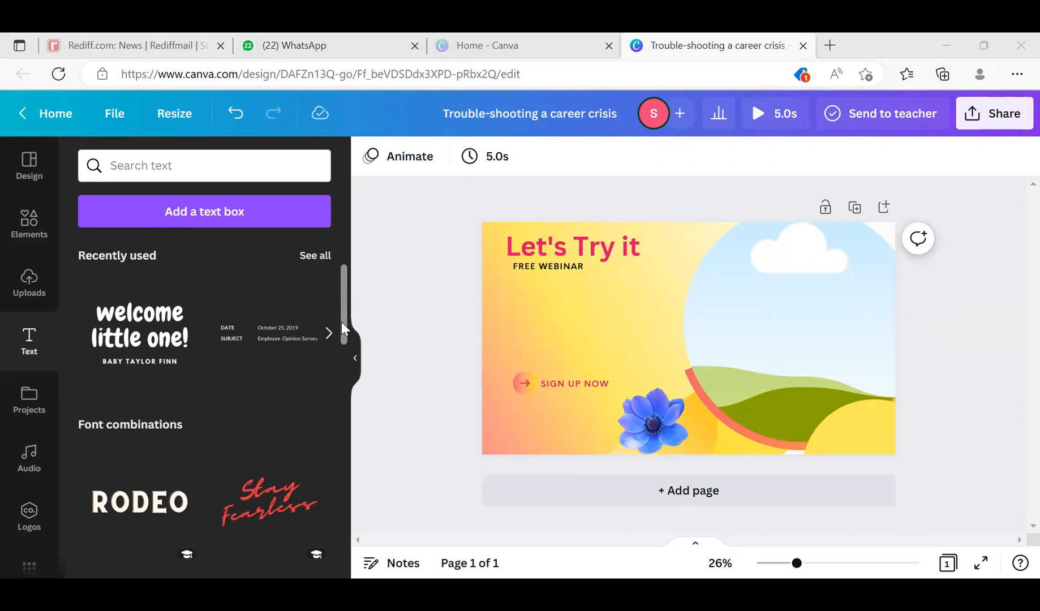
- Add the yellow glowing "SHINE SHINE SHINE" font combination and place it on the cover's left side below FREE WEBINAR
{"action": "left_click_drag", "start_coordinate": [342, 322], "coordinate": [334, 383]}
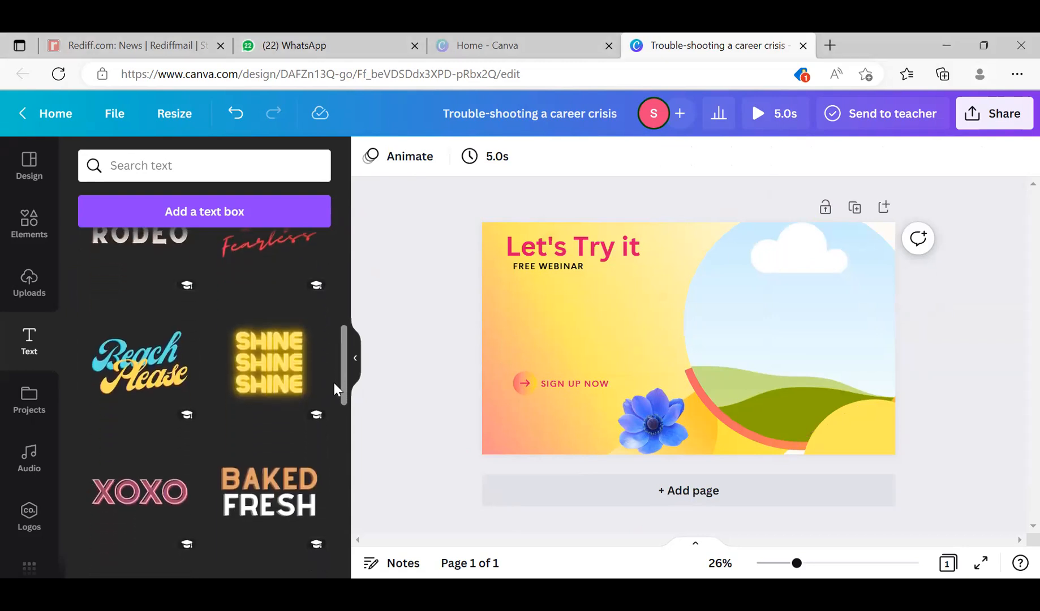
{"action": "left_click", "coordinate": [277, 397]}
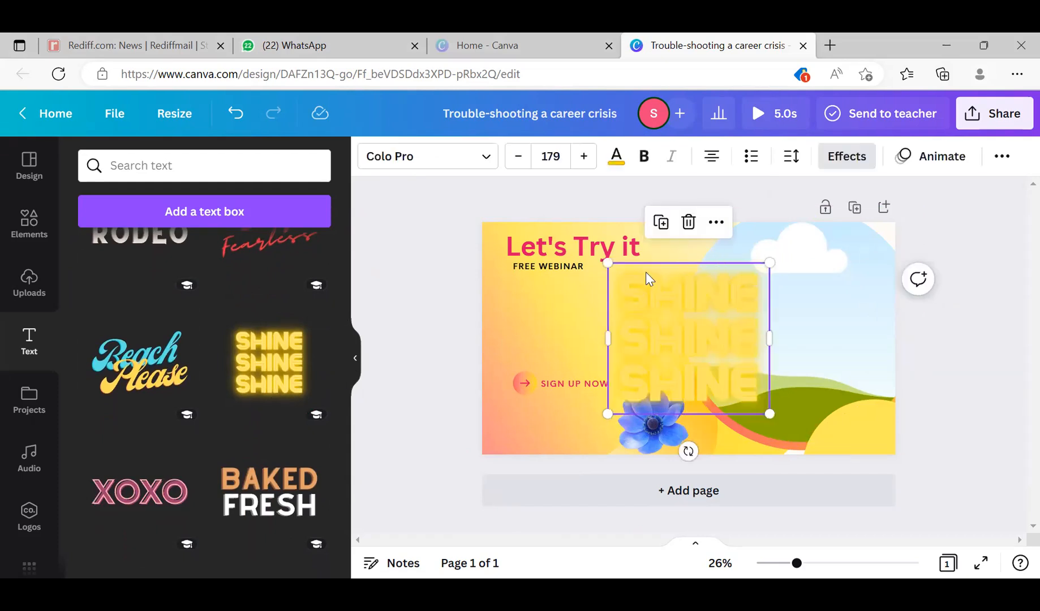
{"action": "left_click", "coordinate": [668, 264]}
{"action": "left_click_drag", "start_coordinate": [668, 264], "coordinate": [528, 287]}
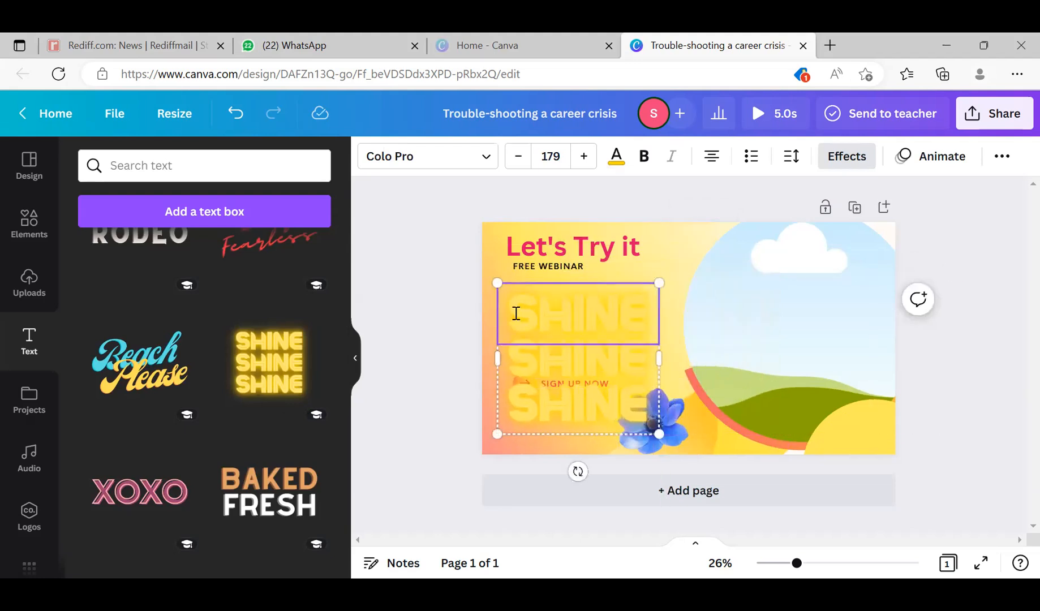
- Recolor the top SHINE line of the font combination black from the document colors
{"action": "left_click_drag", "start_coordinate": [568, 336], "coordinate": [606, 400]}
{"action": "left_click", "coordinate": [606, 399]}
{"action": "double_click", "coordinate": [591, 369]}
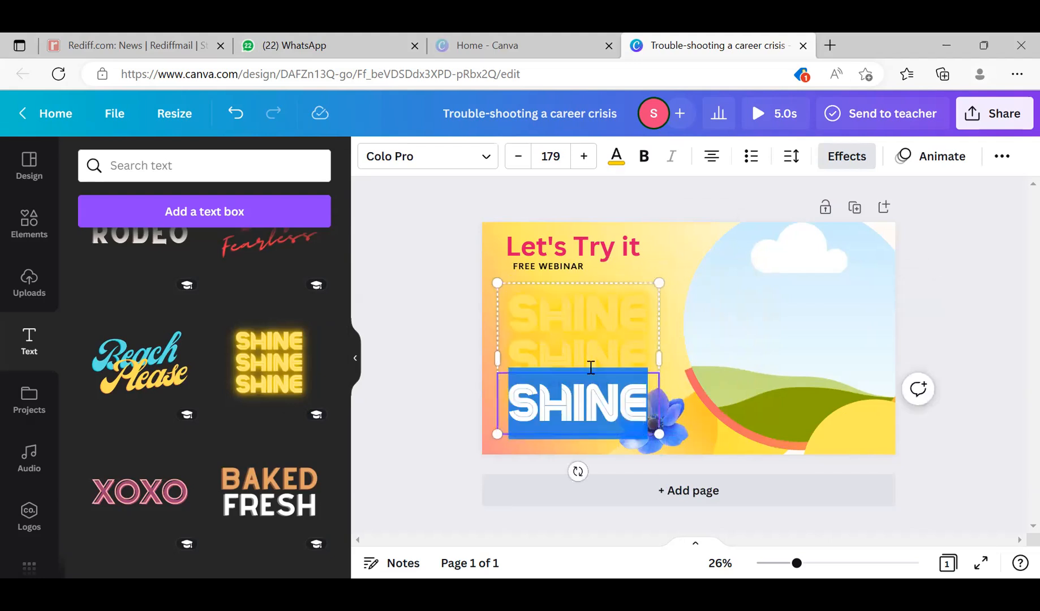
{"action": "left_click", "coordinate": [576, 323]}
{"action": "left_click", "coordinate": [576, 322]}
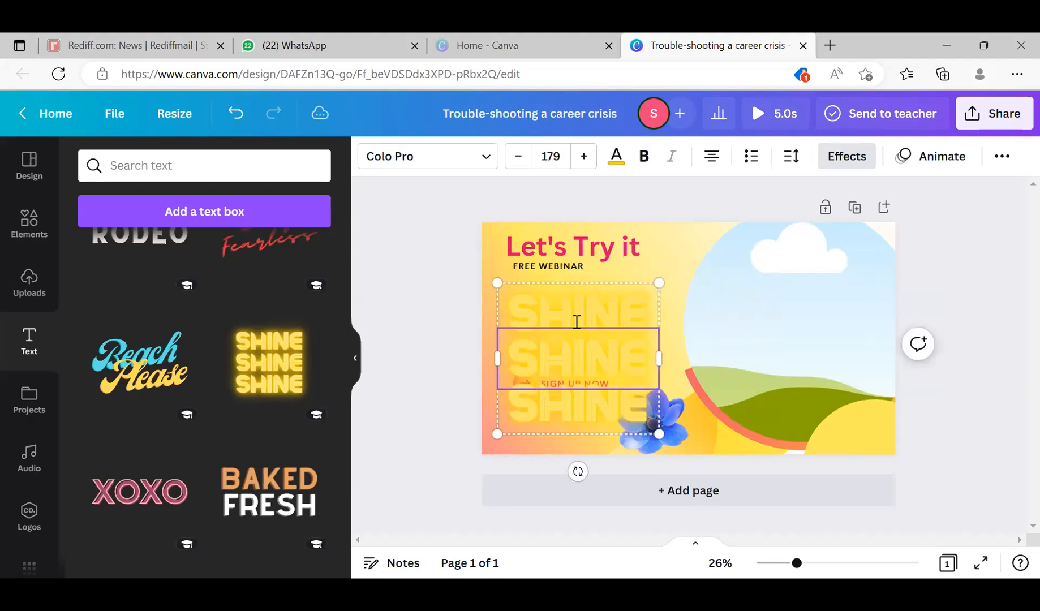
{"action": "left_click", "coordinate": [578, 310]}
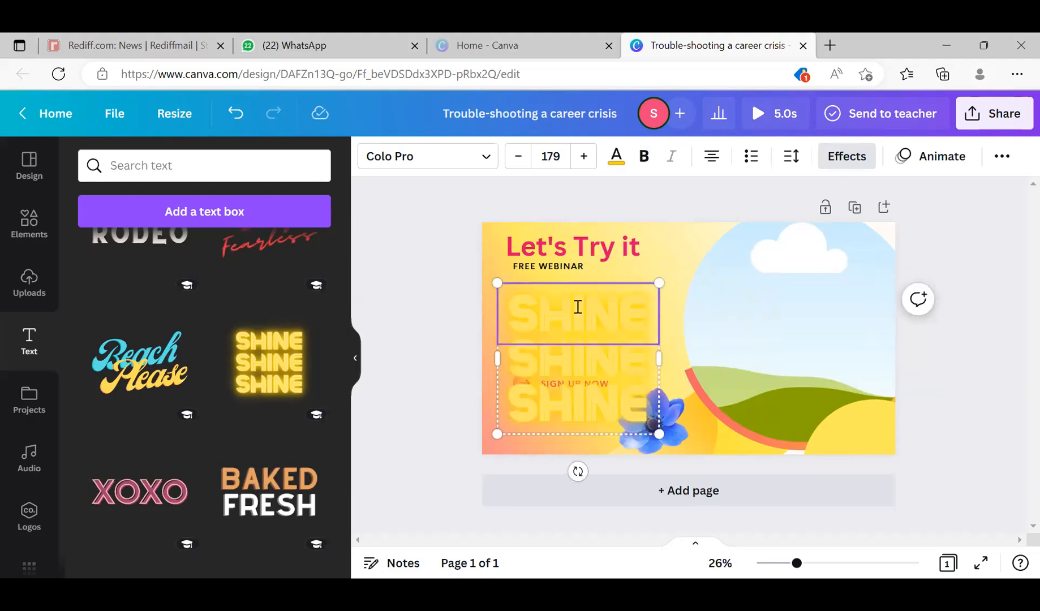
{"action": "double_click", "coordinate": [577, 306]}
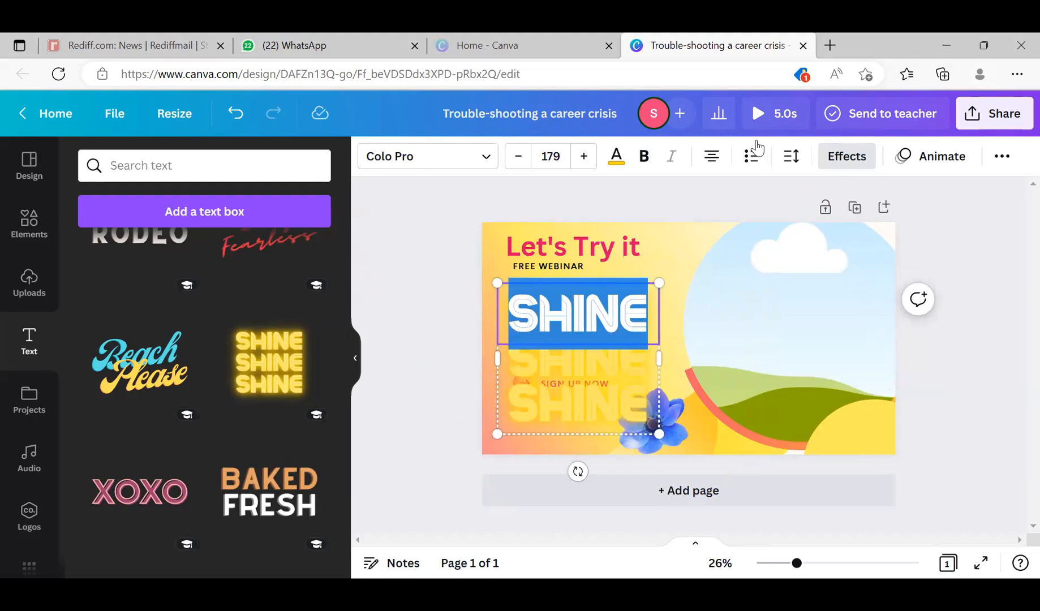
{"action": "left_click", "coordinate": [616, 157]}
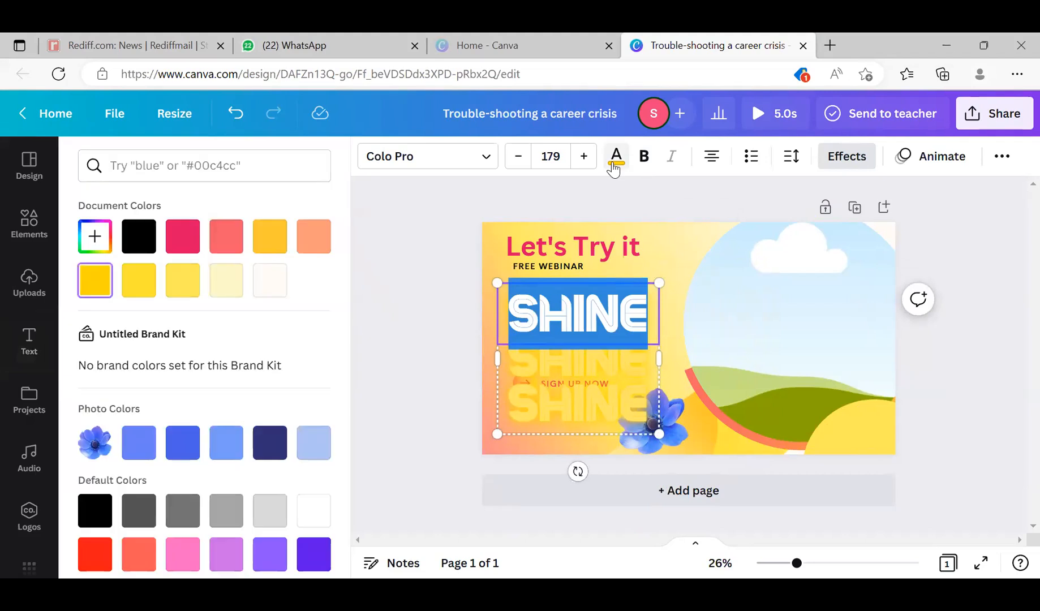
{"action": "left_click", "coordinate": [139, 236]}
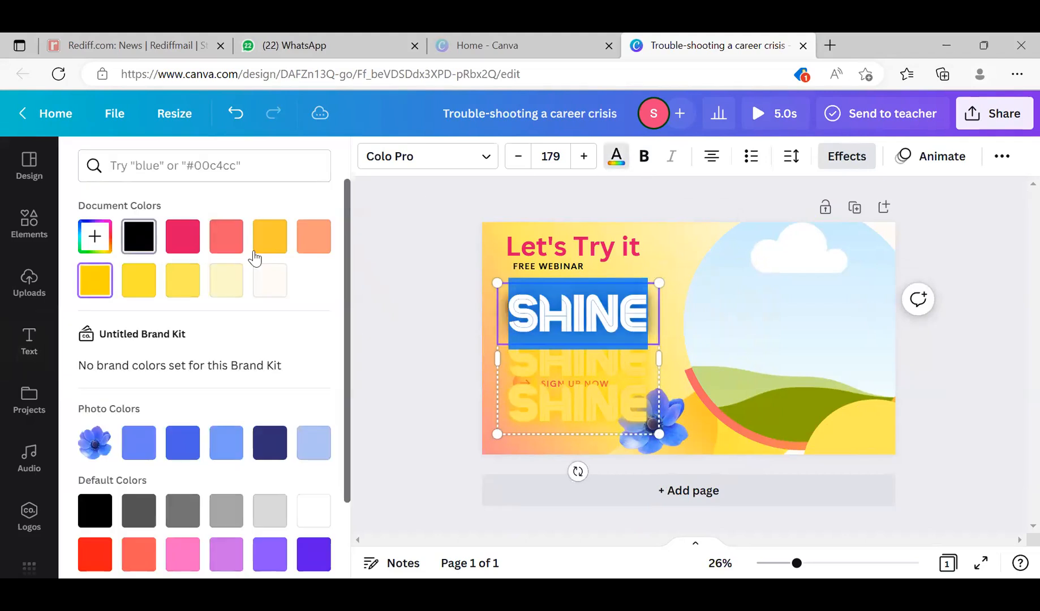
- Recolor the middle SHINE line with a custom bright blue
{"action": "left_click", "coordinate": [640, 388]}
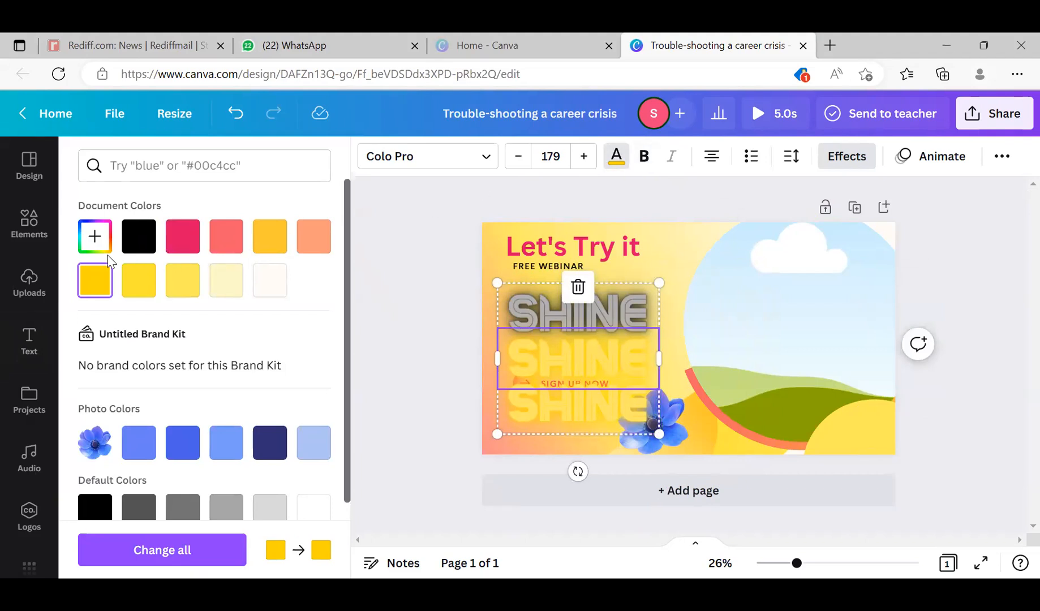
{"action": "left_click", "coordinate": [95, 236]}
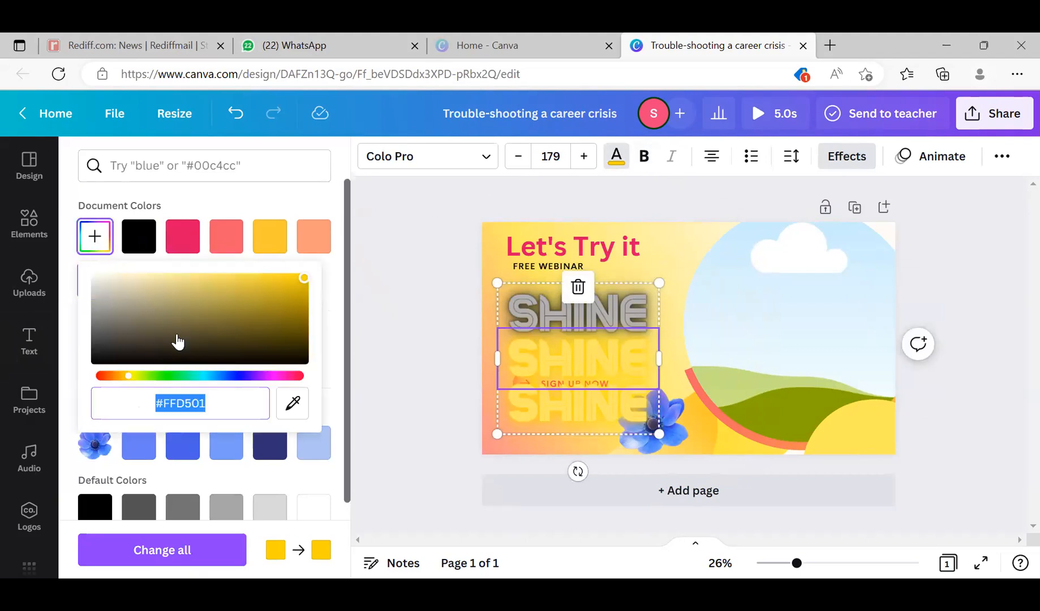
{"action": "left_click", "coordinate": [231, 376]}
- Recolor the bottom SHINE line with the crimson pink from the document colors
{"action": "left_click", "coordinate": [589, 419]}
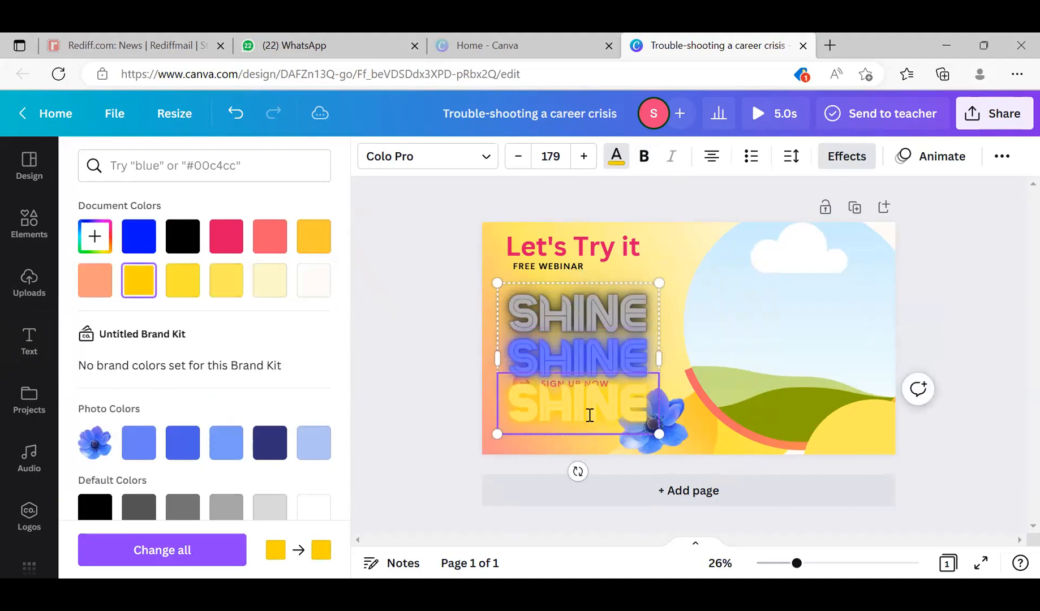
{"action": "double_click", "coordinate": [588, 418]}
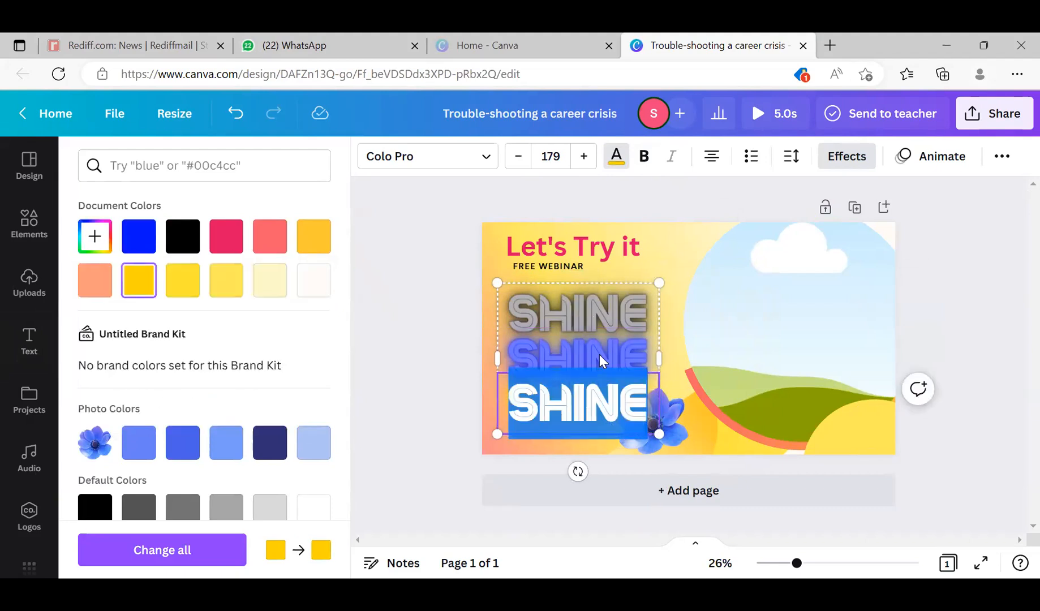
{"action": "left_click", "coordinate": [621, 163]}
{"action": "left_click", "coordinate": [221, 249]}
{"action": "left_click", "coordinate": [712, 364]}
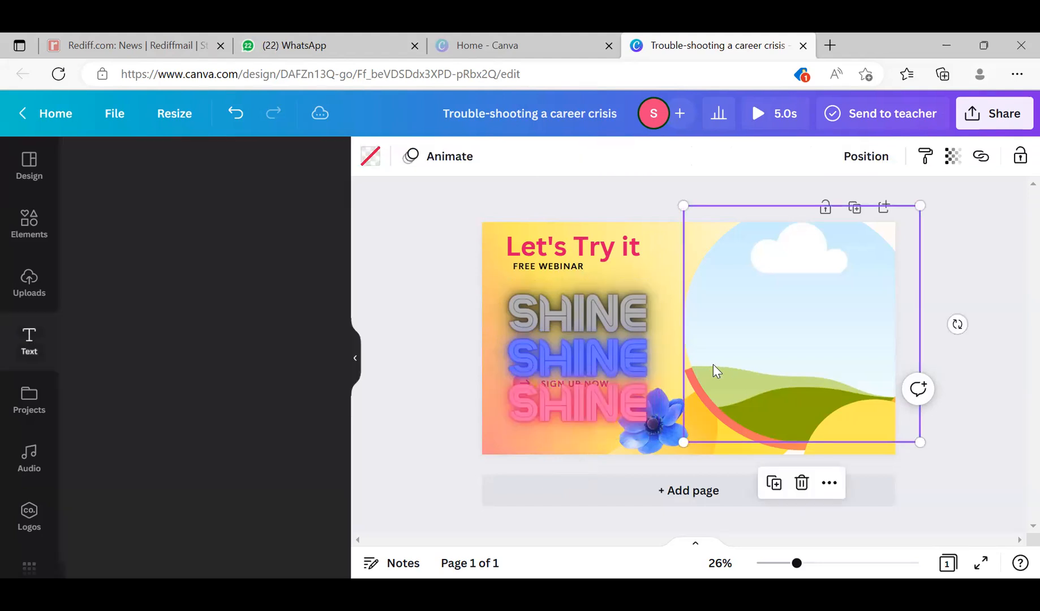
- Delete all three SHINE lines of the font combination from the cover
{"action": "left_click", "coordinate": [618, 332]}
{"action": "mouse_move", "coordinate": [617, 332]}
{"action": "left_mouse_down"}
{"action": "mouse_move", "coordinate": [681, 298]}
{"action": "mouse_move", "coordinate": [592, 328]}
{"action": "mouse_move", "coordinate": [610, 326]}
{"action": "left_mouse_up"}
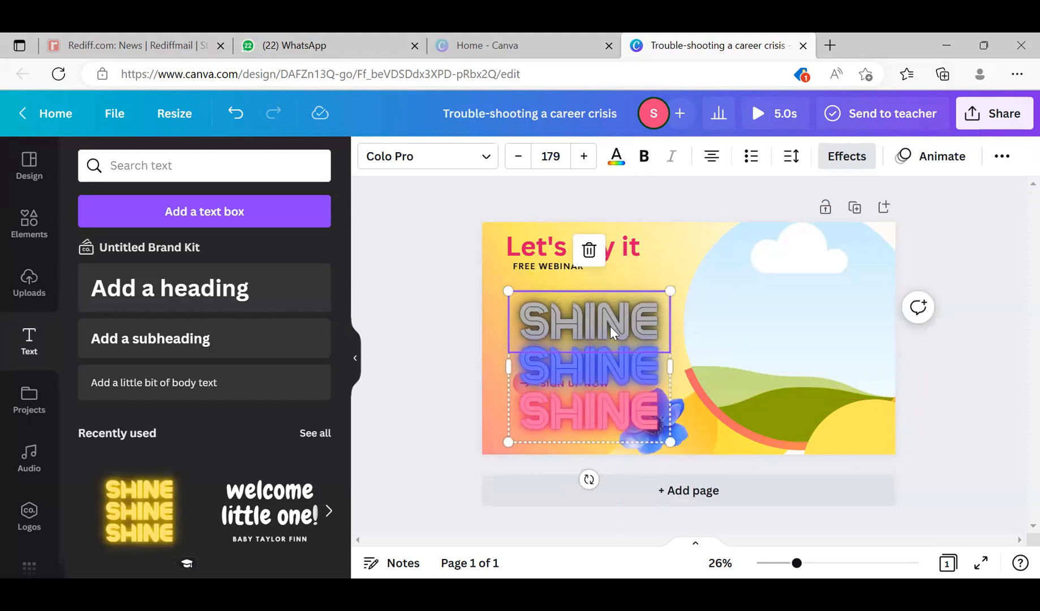
{"action": "key", "text": "Delete"}
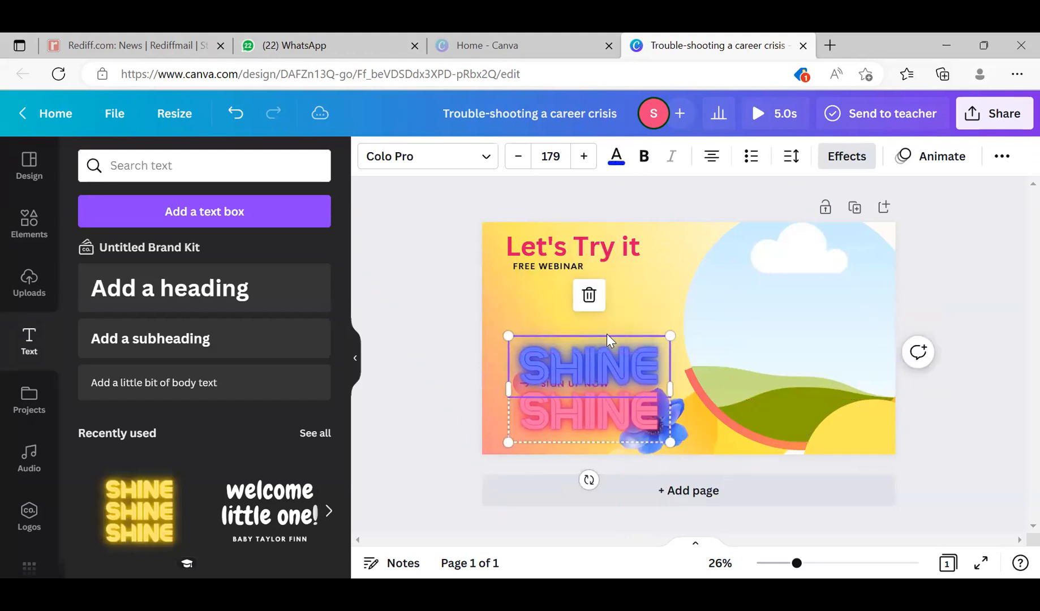
{"action": "key", "text": "Delete"}
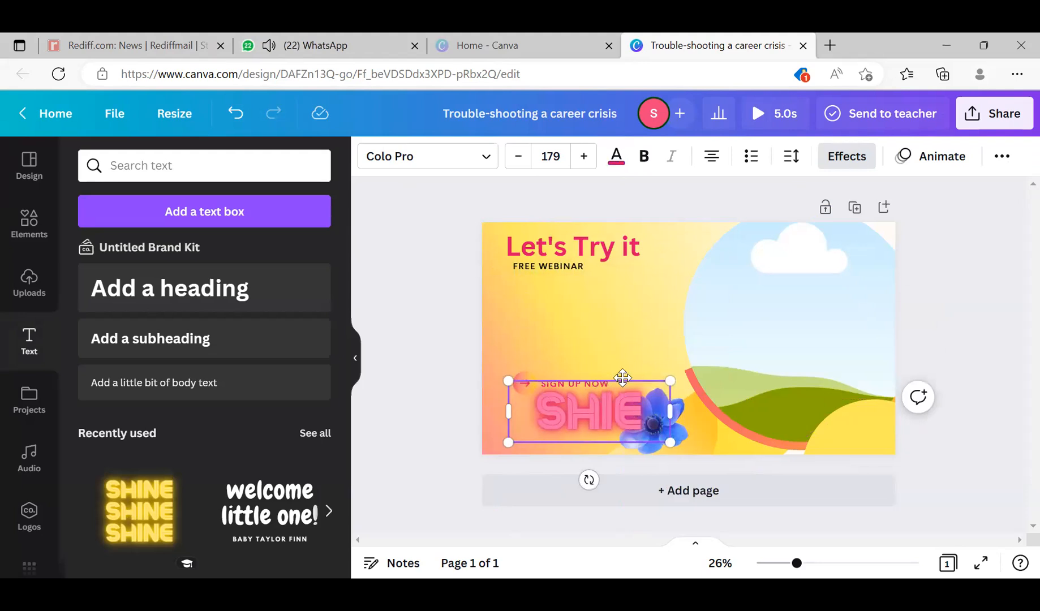
{"action": "left_click_drag", "start_coordinate": [622, 378], "coordinate": [381, 356]}
{"action": "key", "text": "Delete"}
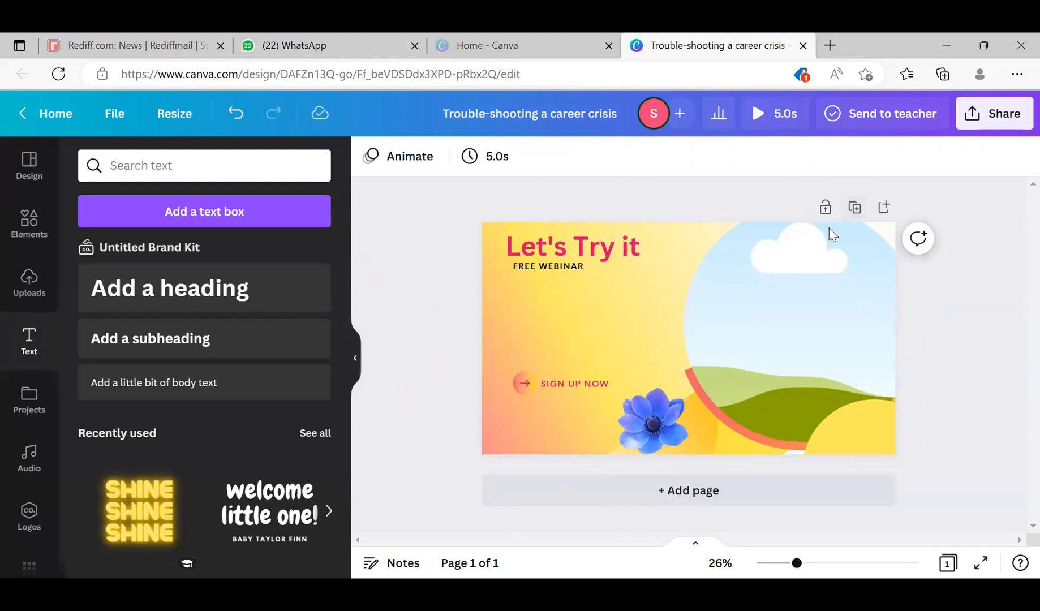
- Move the "Let's Try it" heading down into the space between FREE WEBINAR and SIGN UP NOW
{"action": "left_click_drag", "start_coordinate": [603, 251], "coordinate": [604, 330]}
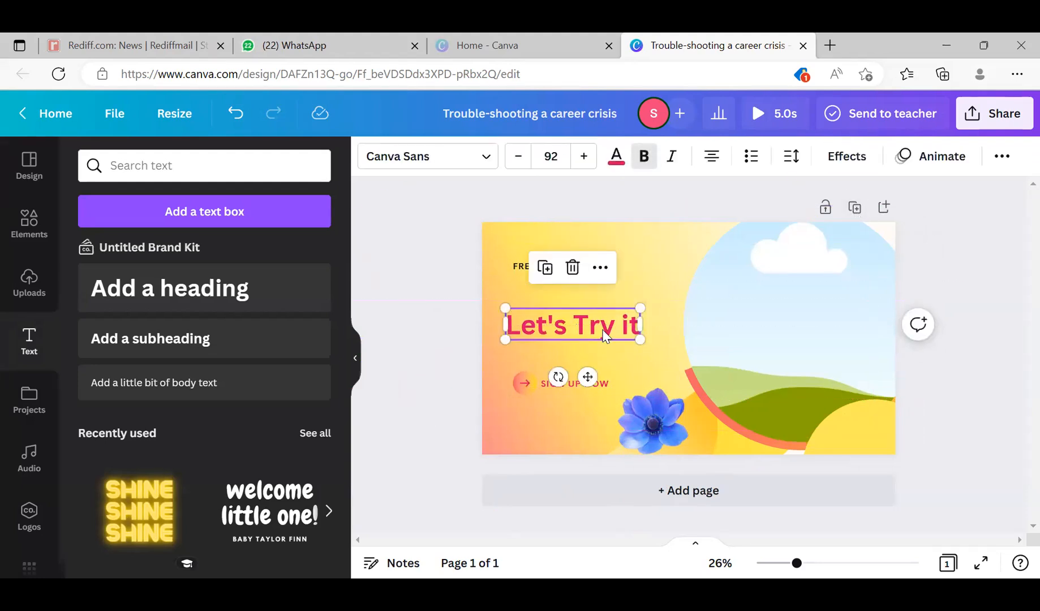
- Try the Hollow and Splice text effects on the "Let's Try it" heading
{"action": "left_click", "coordinate": [848, 157]}
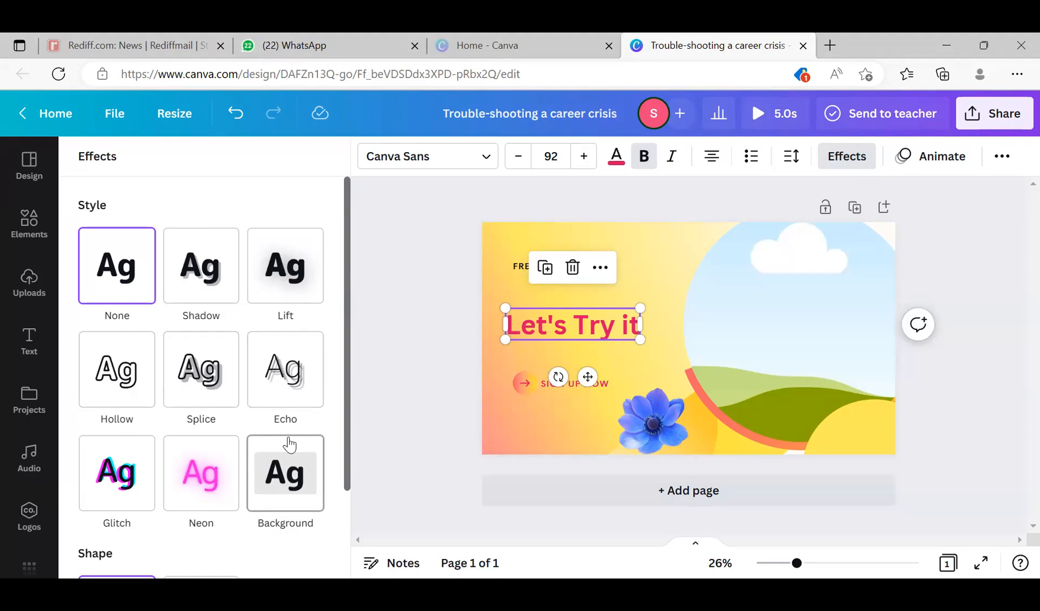
{"action": "scroll", "coordinate": [339, 371], "scroll_direction": "down", "scroll_amount": 2}
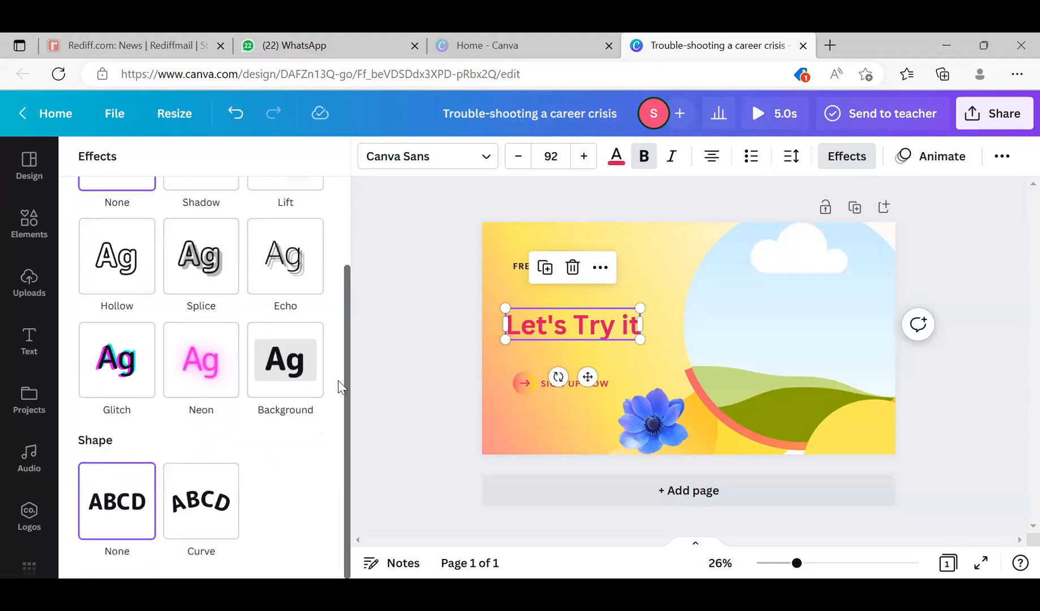
{"action": "scroll", "coordinate": [340, 388], "scroll_direction": "up", "scroll_amount": 2}
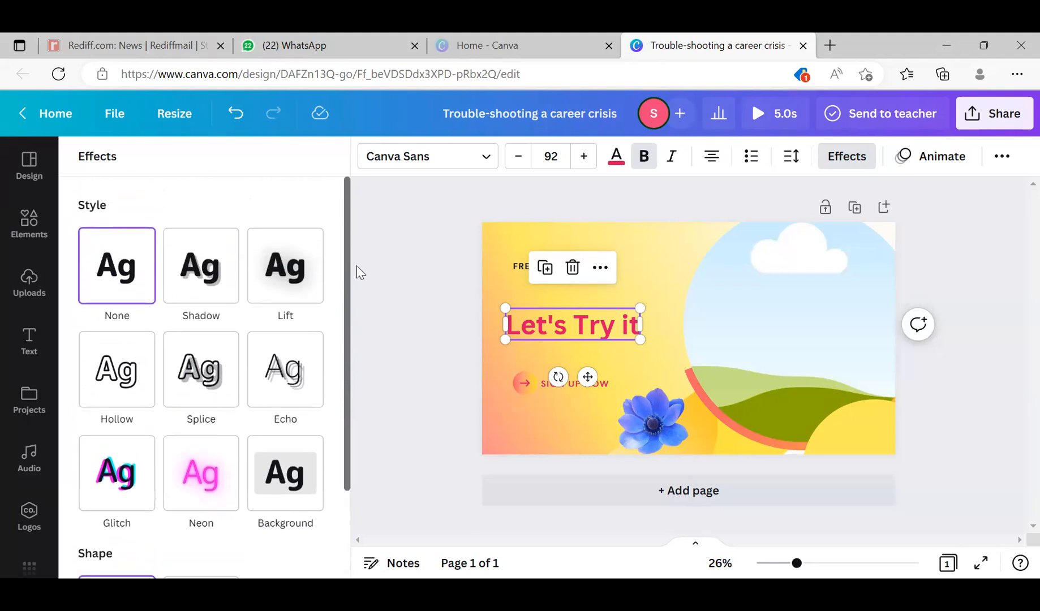
{"action": "scroll", "coordinate": [349, 303], "scroll_direction": "down", "scroll_amount": 2}
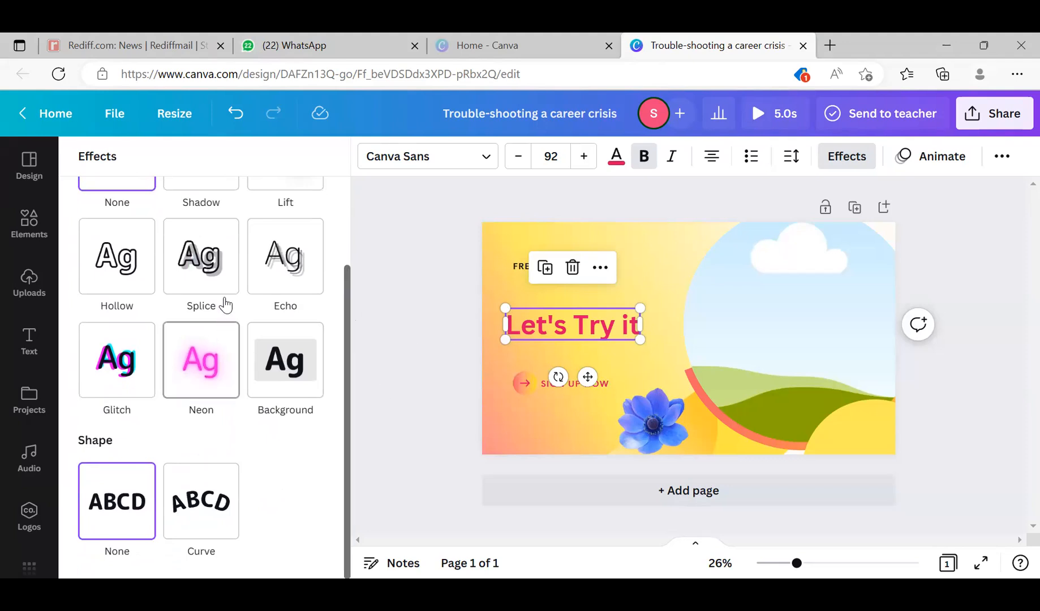
{"action": "left_click", "coordinate": [122, 267]}
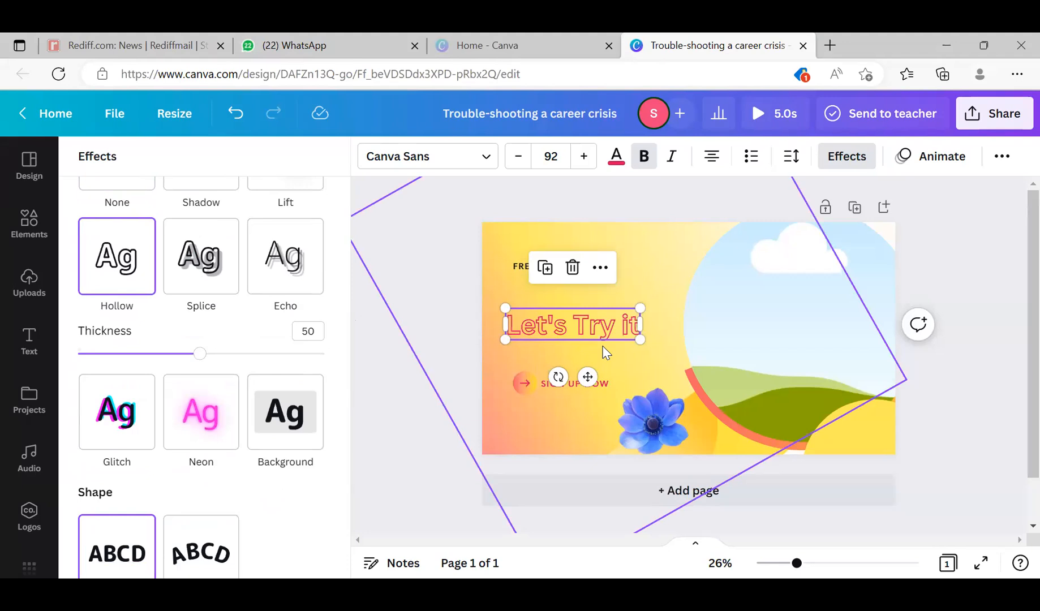
{"action": "left_click", "coordinate": [193, 279]}
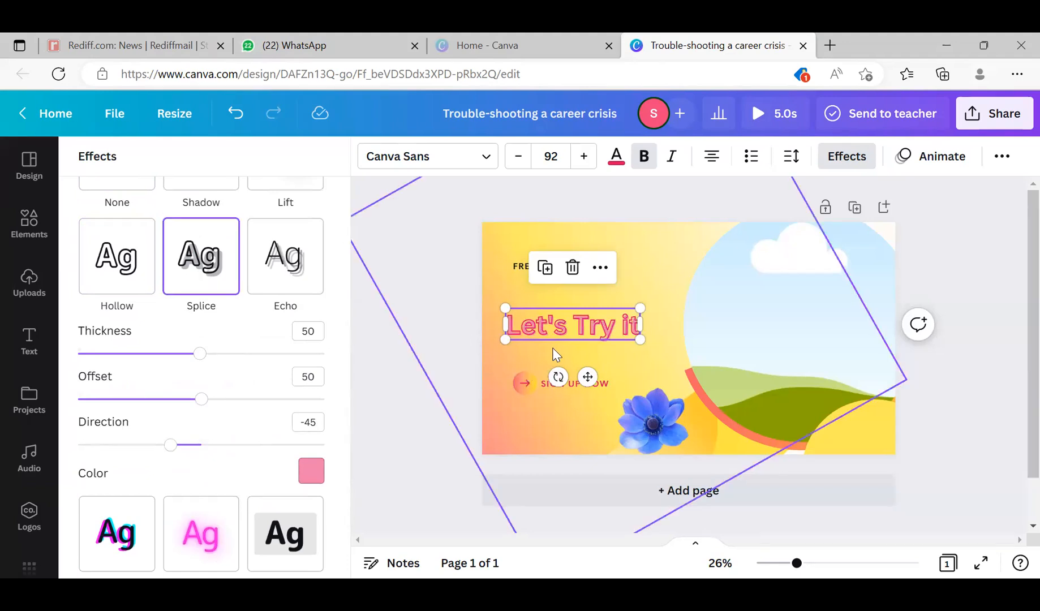
- Apply the Echo effect to the "Let's Try it" heading with a dark blue echo color from the default colors
{"action": "left_click", "coordinate": [273, 271]}
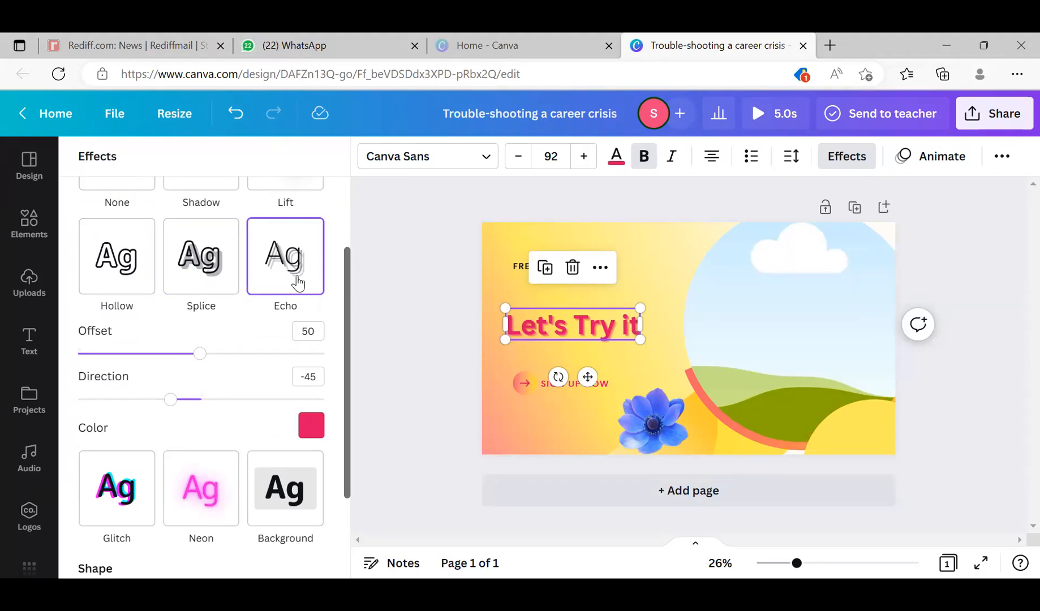
{"action": "left_click", "coordinate": [311, 433]}
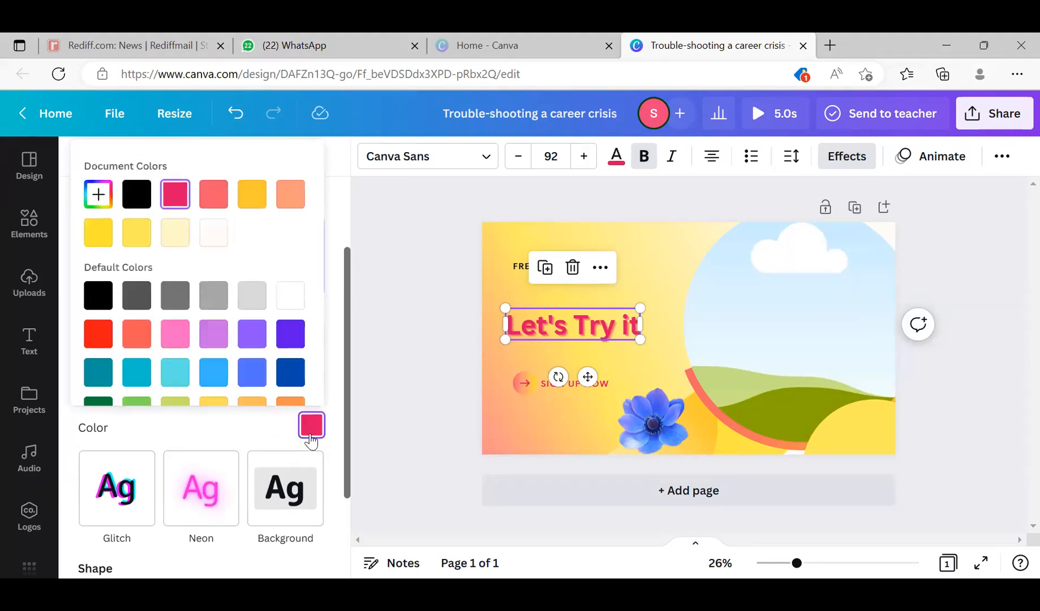
{"action": "left_click", "coordinate": [290, 373]}
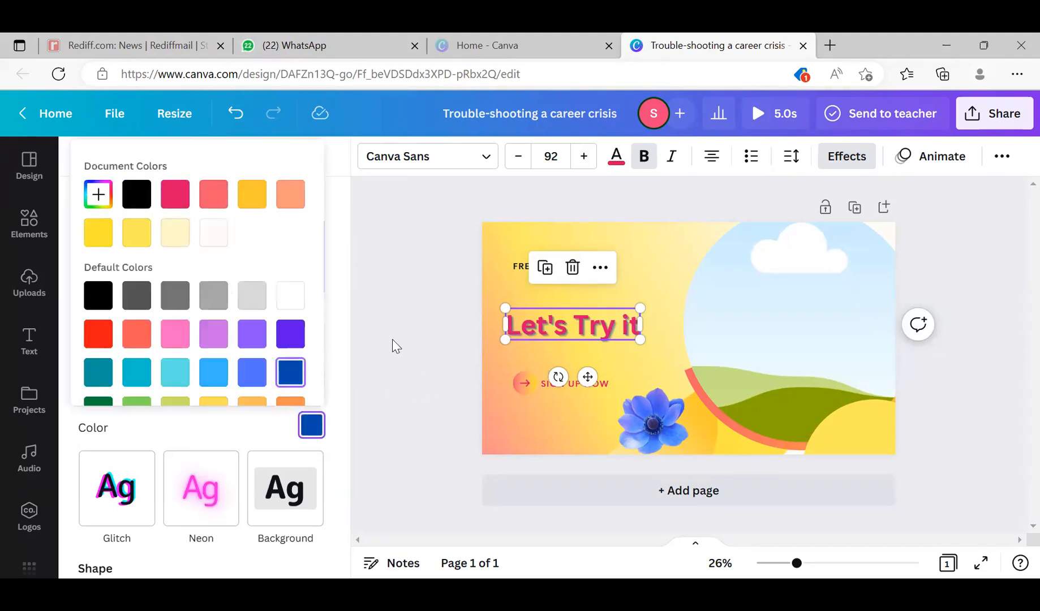
{"action": "left_click", "coordinate": [409, 319]}
{"action": "left_click", "coordinate": [408, 319]}
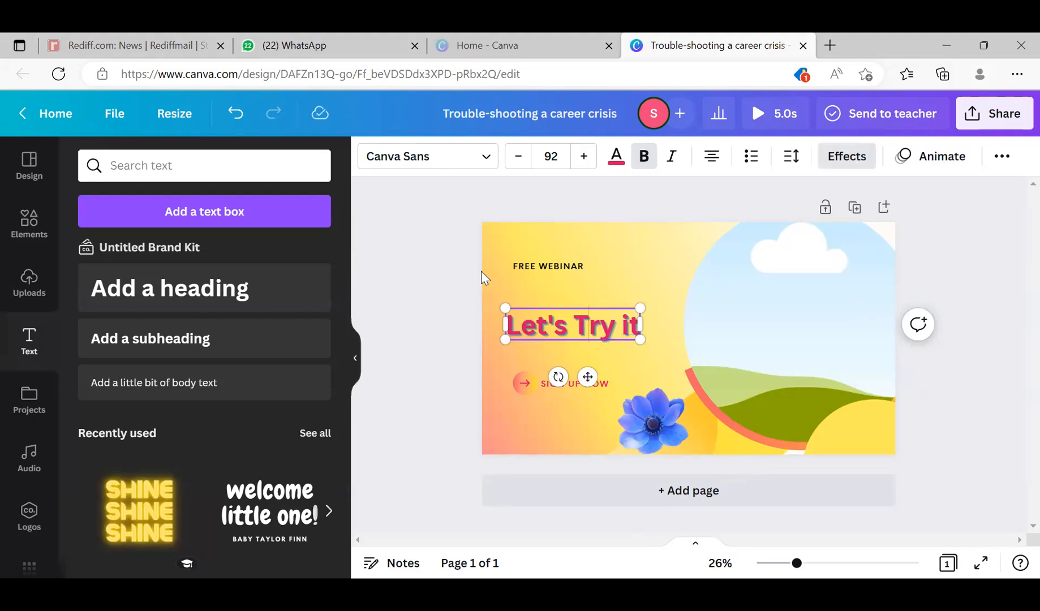
{"action": "left_click", "coordinate": [451, 277]}
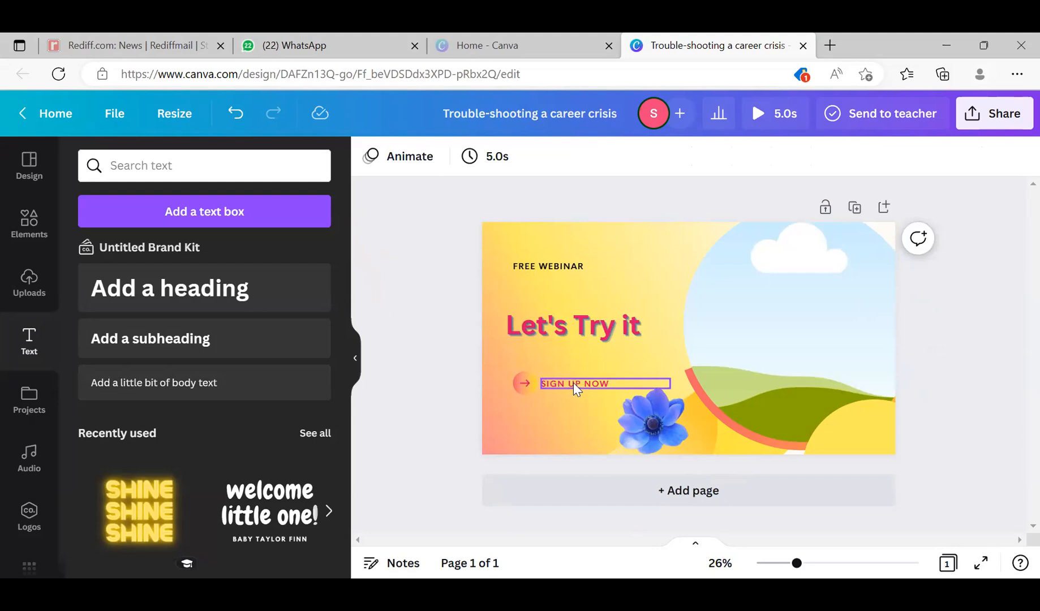
- Move the circular picture frame slightly left and add the uploaded dark-suit portrait to the cover
{"action": "left_click", "coordinate": [813, 309]}
{"action": "left_click_drag", "start_coordinate": [813, 309], "coordinate": [785, 328]}
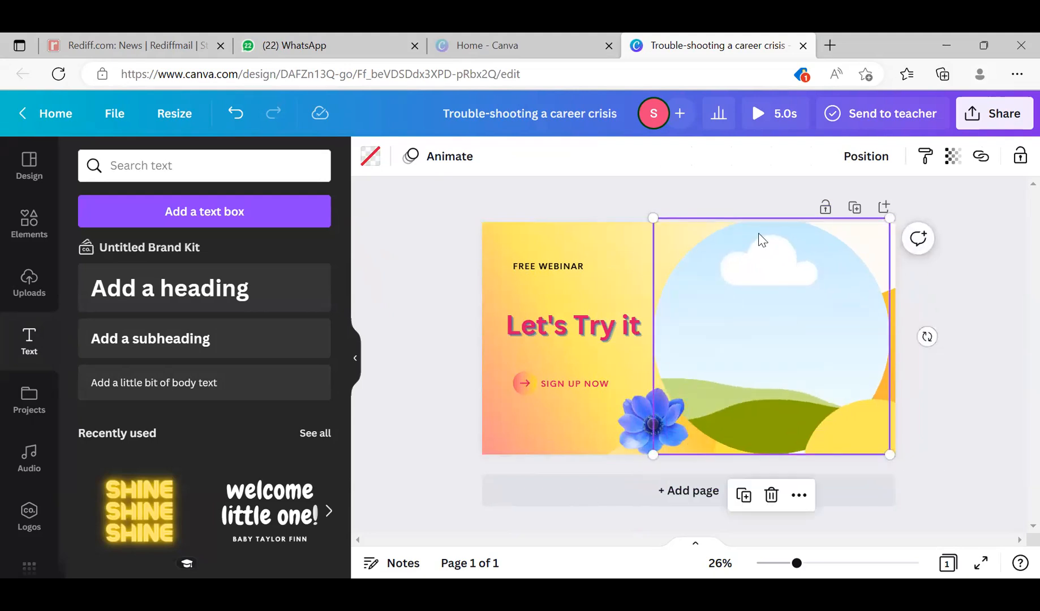
{"action": "left_click", "coordinate": [29, 279]}
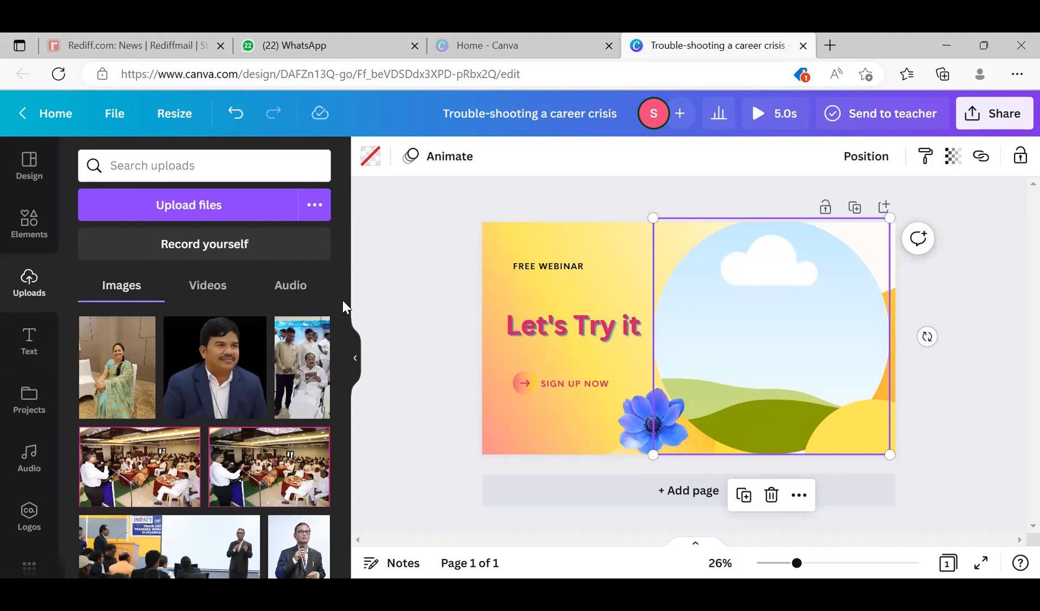
{"action": "left_click_drag", "start_coordinate": [342, 321], "coordinate": [327, 531]}
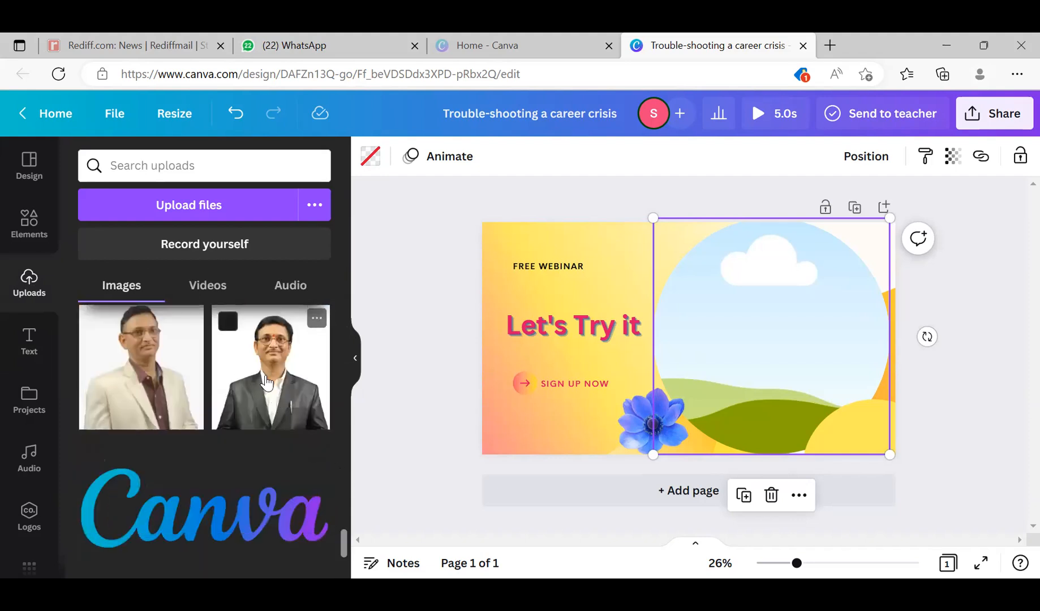
{"action": "left_click_drag", "start_coordinate": [266, 384], "coordinate": [542, 365]}
- Delete the duplicate portrait at the cover's left edge and drop the remaining one into the circular frame
{"action": "left_click", "coordinate": [523, 321]}
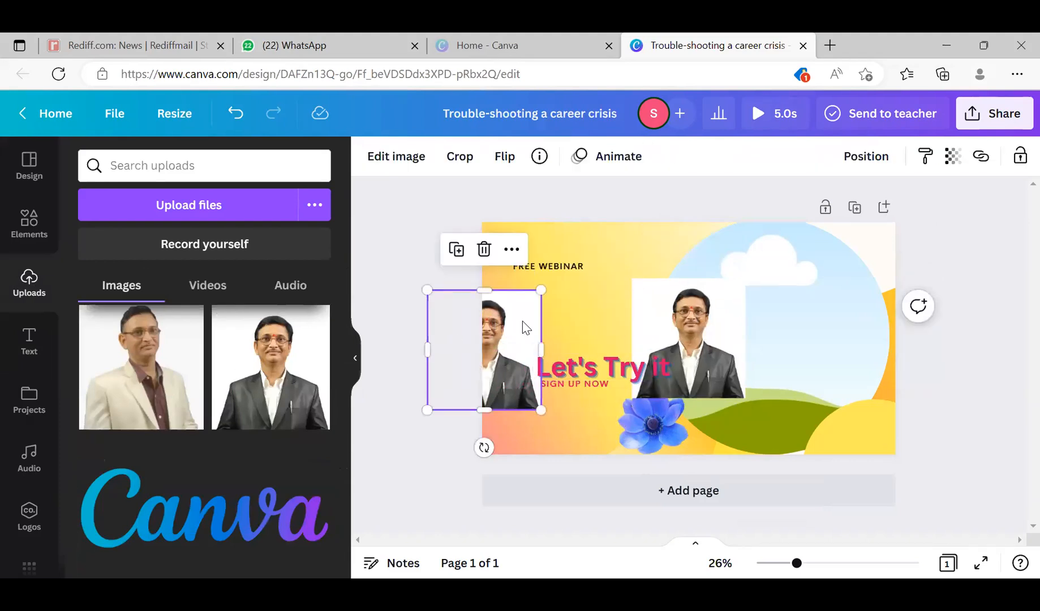
{"action": "key", "text": "Delete"}
{"action": "left_click", "coordinate": [668, 344]}
{"action": "left_click_drag", "start_coordinate": [668, 344], "coordinate": [759, 322]}
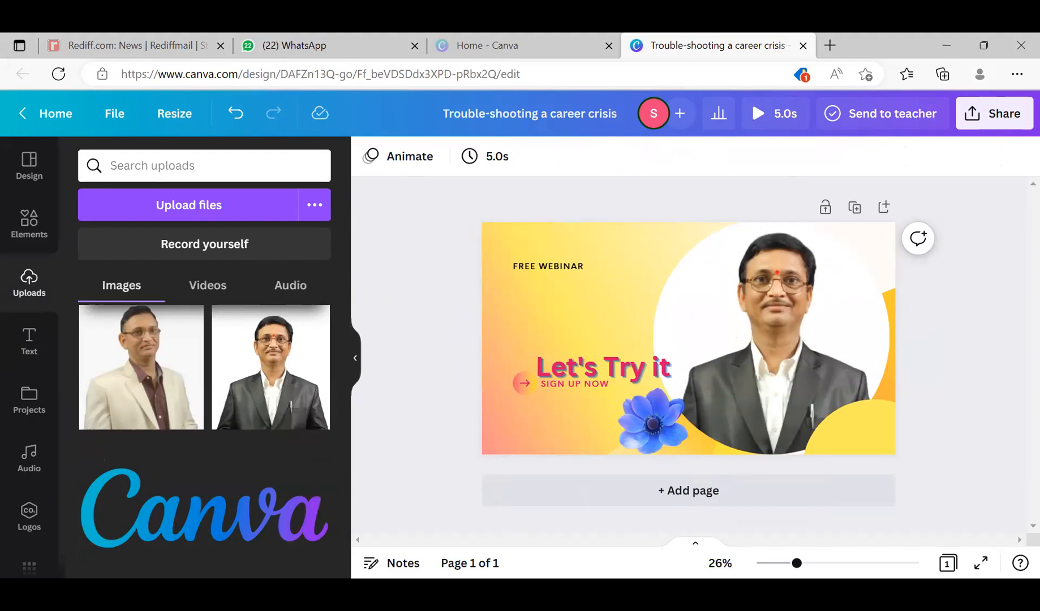
- Shrink the framed portrait toward its lower-right corner
{"action": "left_click", "coordinate": [733, 298]}
{"action": "left_click_drag", "start_coordinate": [654, 218], "coordinate": [697, 292]}
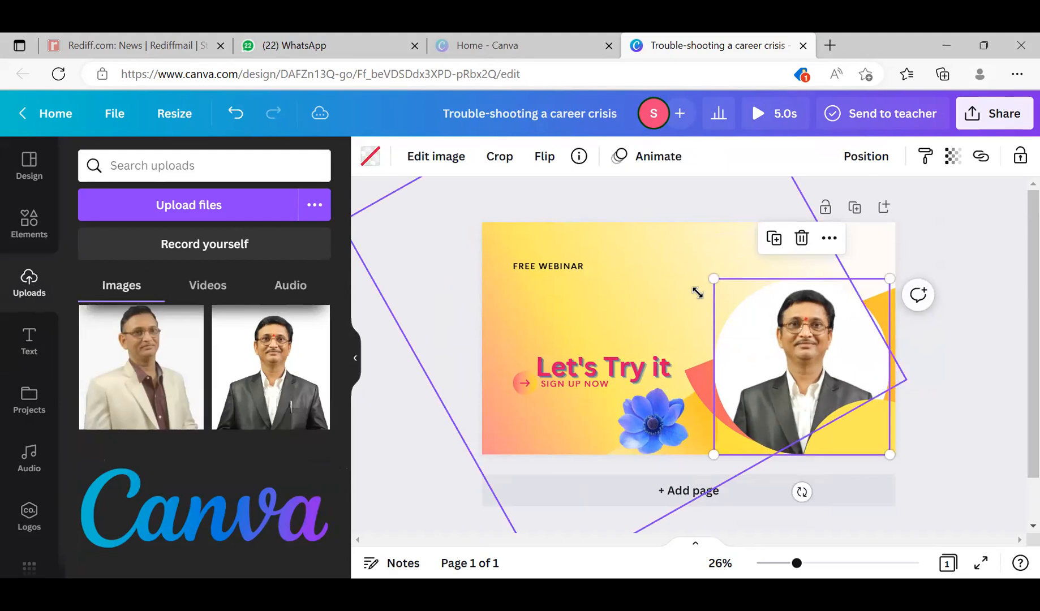
- Search the design elements for "frame"
{"action": "left_click", "coordinate": [23, 227]}
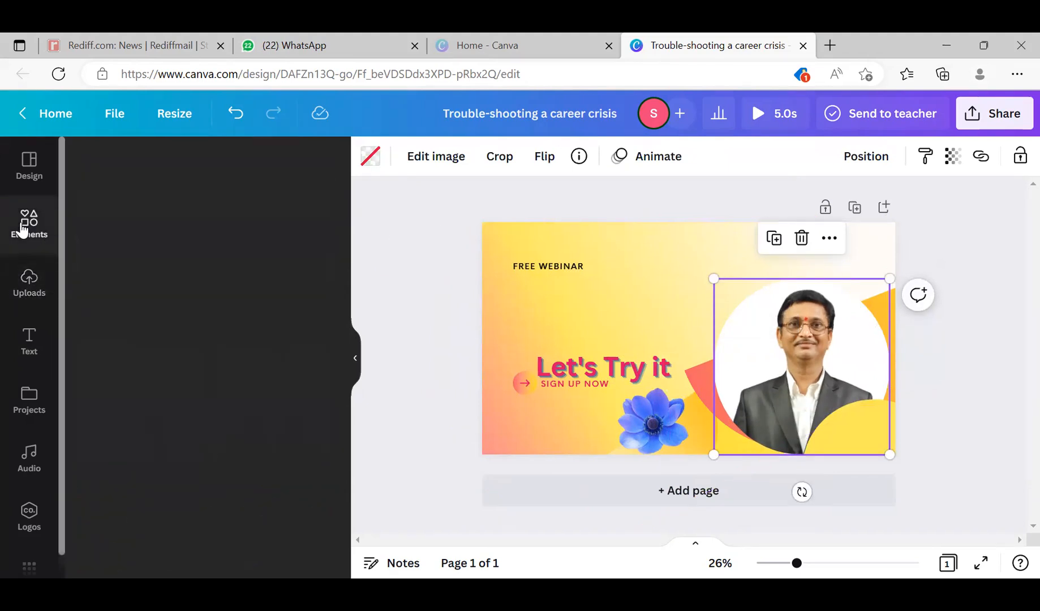
{"action": "left_click_drag", "start_coordinate": [347, 216], "coordinate": [329, 111]}
{"action": "left_click", "coordinate": [170, 163]}
{"action": "type", "text": "frame"}
{"action": "key", "text": "Return"}
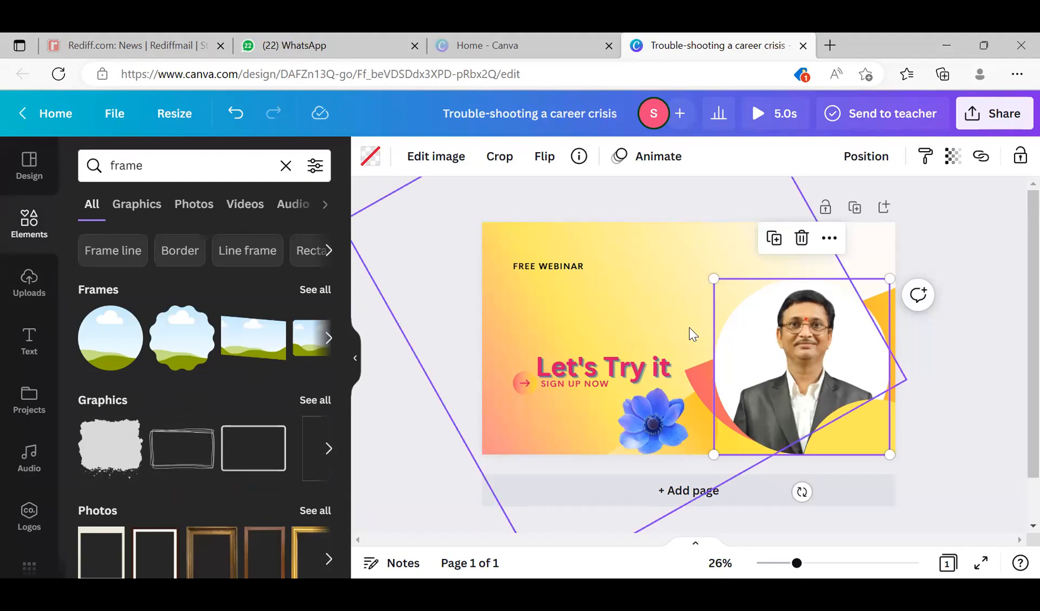
- Enlarge the framed portrait to about 946 × 946 and reposition it against the cover's right edge
{"action": "left_click_drag", "start_coordinate": [759, 340], "coordinate": [705, 285]}
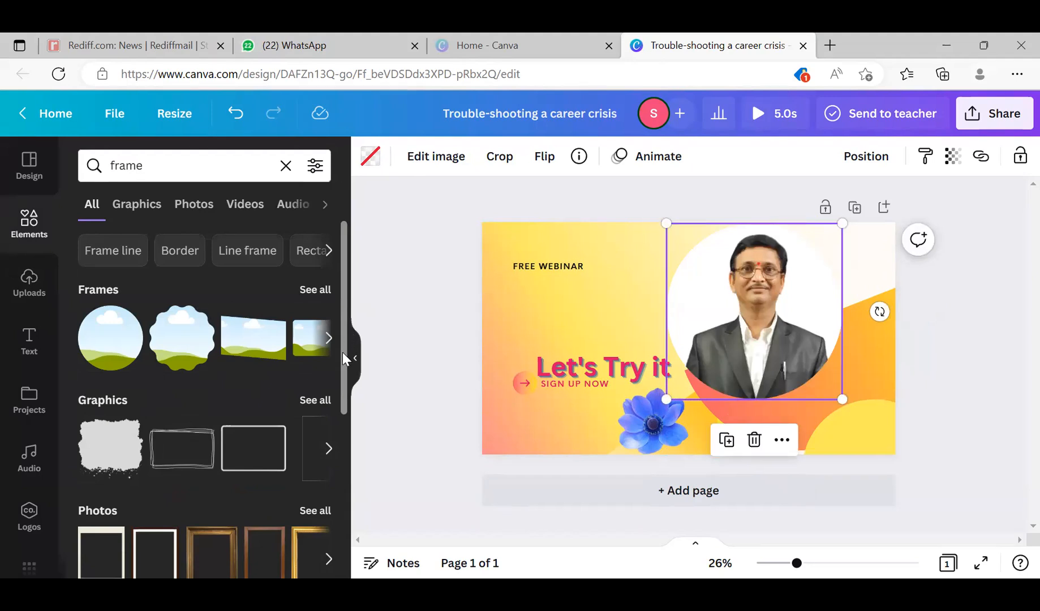
{"action": "scroll", "coordinate": [341, 407], "scroll_direction": "down", "scroll_amount": 3}
{"action": "scroll", "coordinate": [340, 463], "scroll_direction": "down", "scroll_amount": 4}
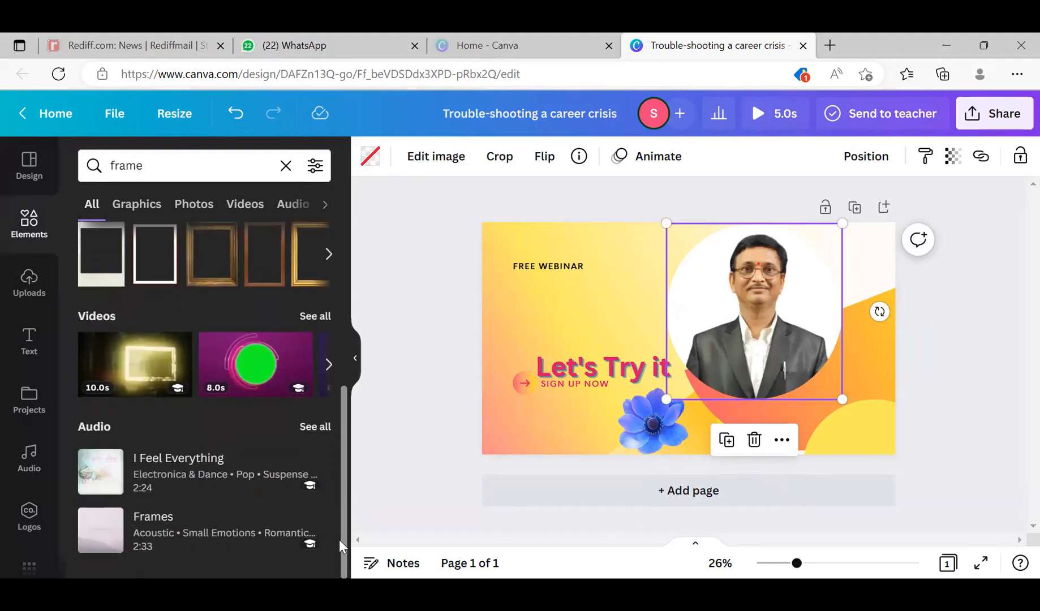
{"action": "scroll", "coordinate": [338, 364], "scroll_direction": "up", "scroll_amount": 7}
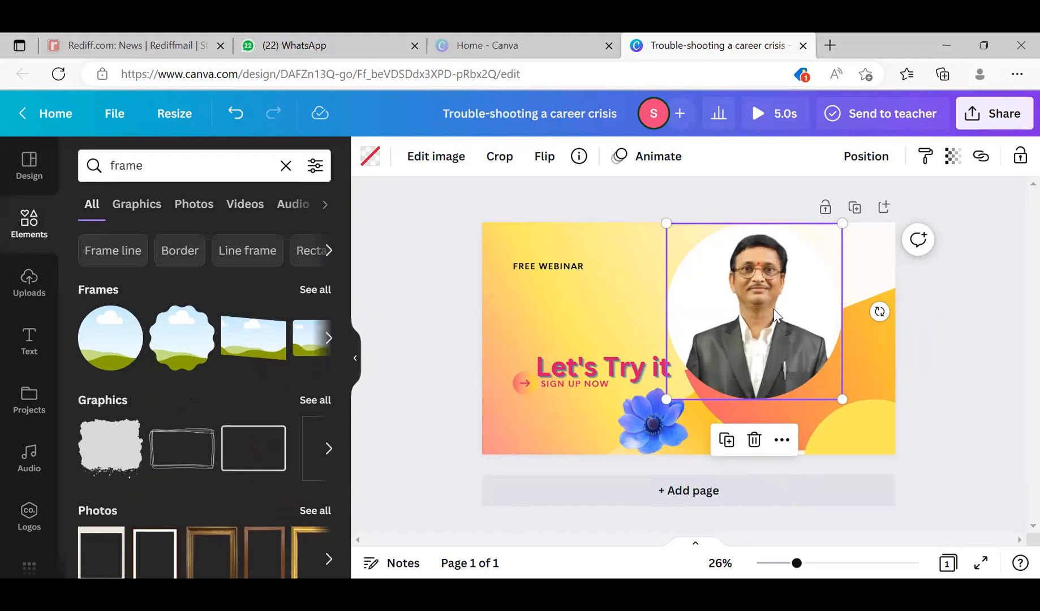
{"action": "left_click_drag", "start_coordinate": [753, 320], "coordinate": [782, 358]}
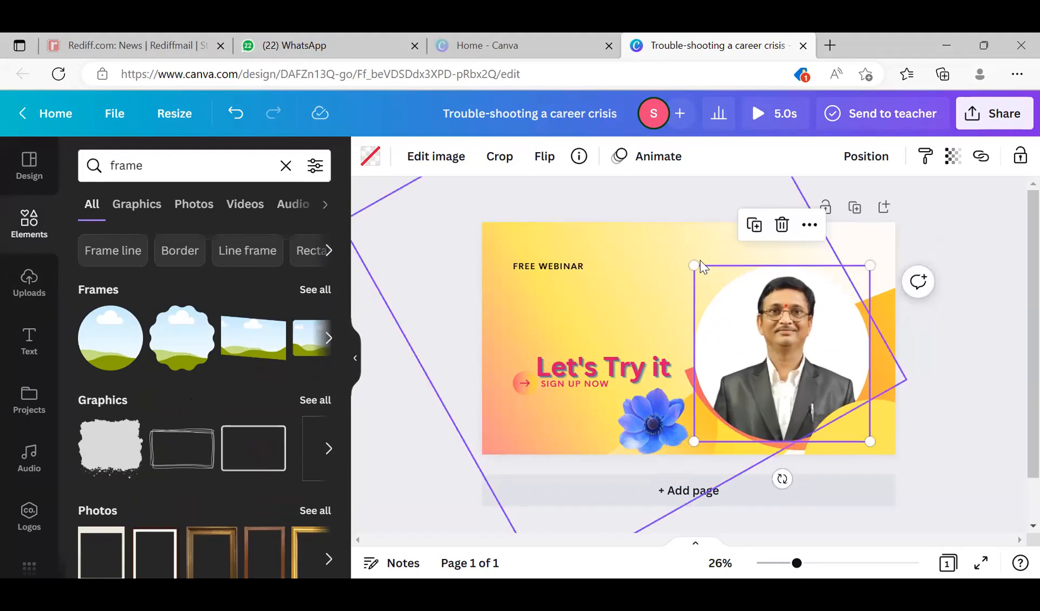
{"action": "left_click_drag", "start_coordinate": [695, 261], "coordinate": [680, 220]}
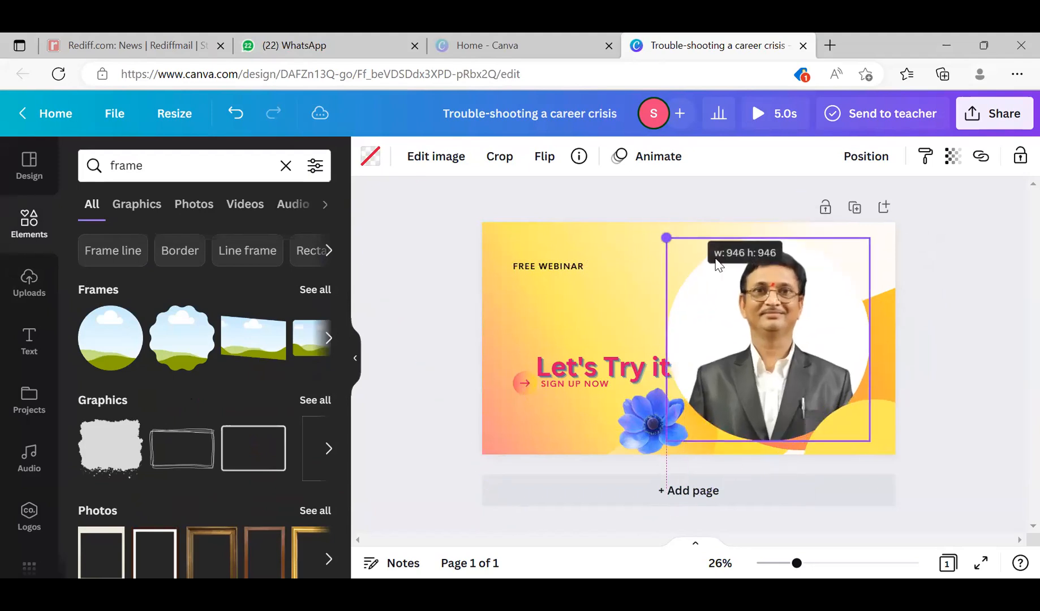
{"action": "left_click_drag", "start_coordinate": [731, 297], "coordinate": [758, 296]}
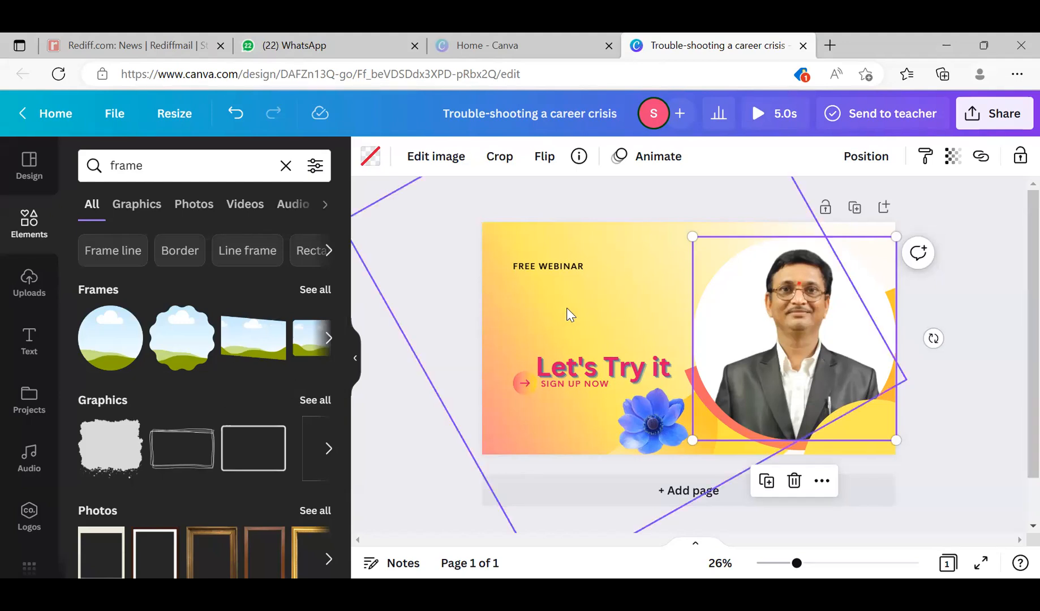
- Move the "Let's Try it" heading up, clear of SIGN UP NOW, aligned with the left edge of FREE WEBINAR
{"action": "scroll", "coordinate": [793, 311], "scroll_direction": "down", "scroll_amount": 3}
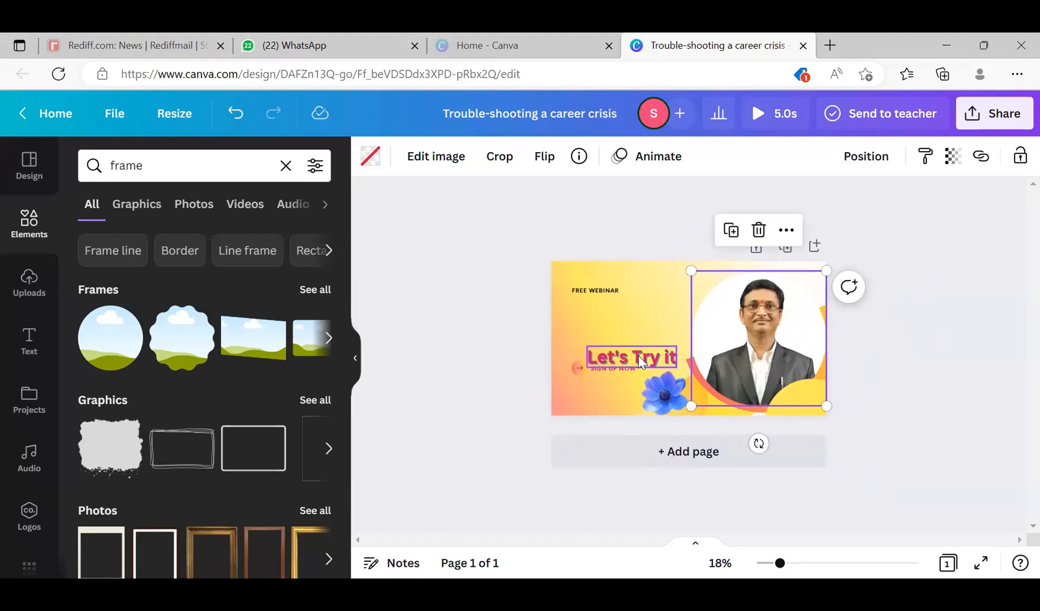
{"action": "left_click", "coordinate": [628, 370]}
{"action": "left_click_drag", "start_coordinate": [628, 370], "coordinate": [613, 338]}
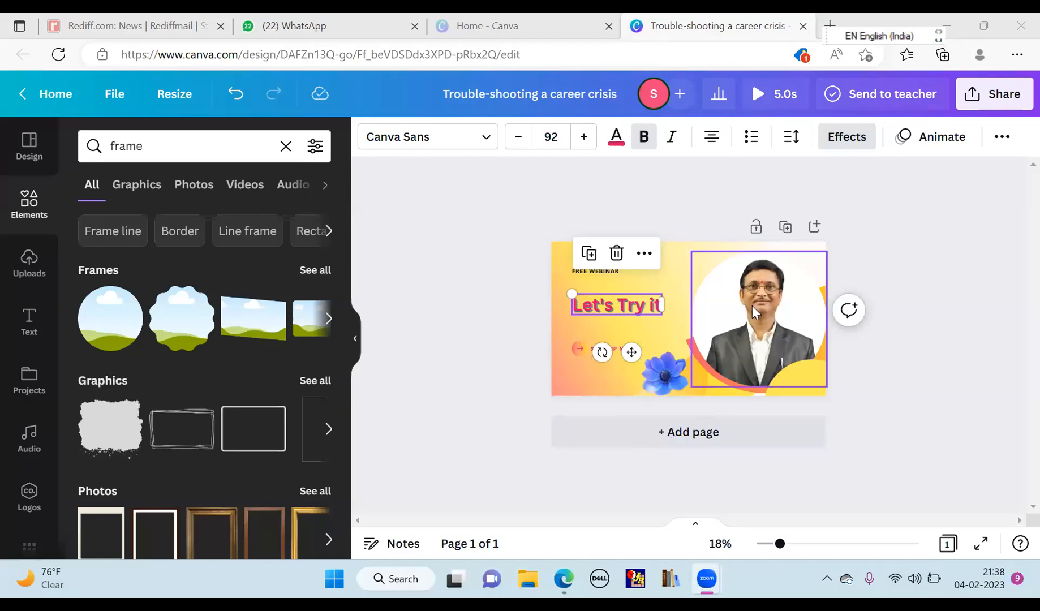
- Upload the red flower image from the Desktop folder to the uploads
{"action": "left_click", "coordinate": [18, 263]}
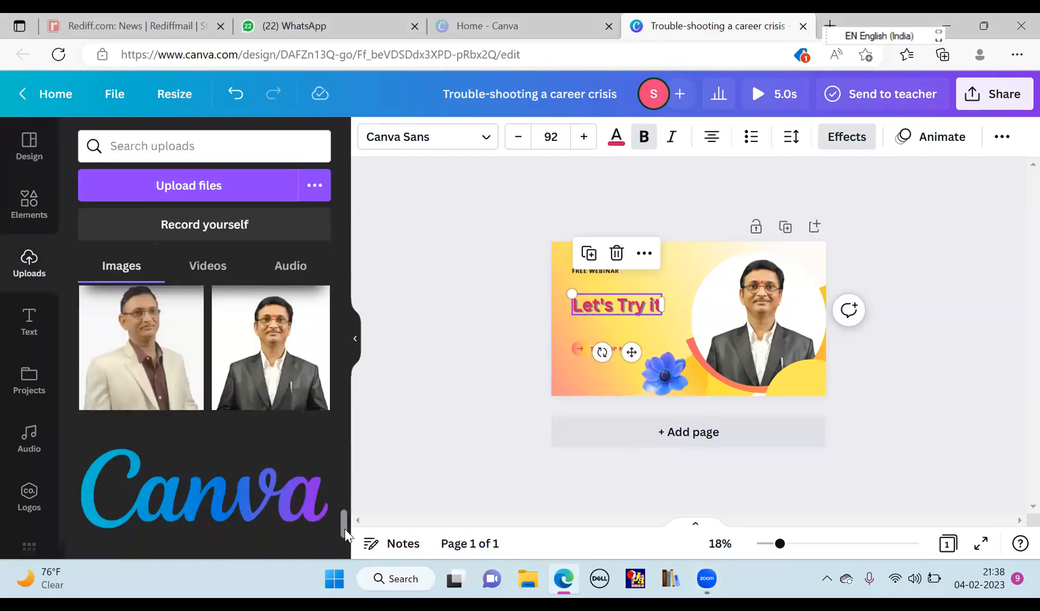
{"action": "left_click_drag", "start_coordinate": [345, 507], "coordinate": [351, 368]}
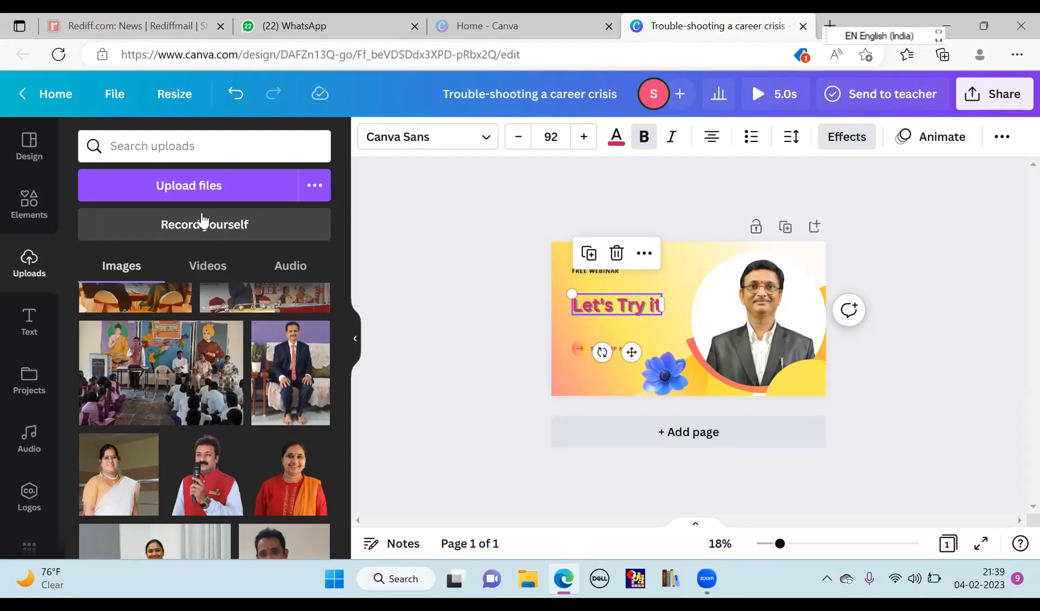
{"action": "left_click", "coordinate": [205, 189]}
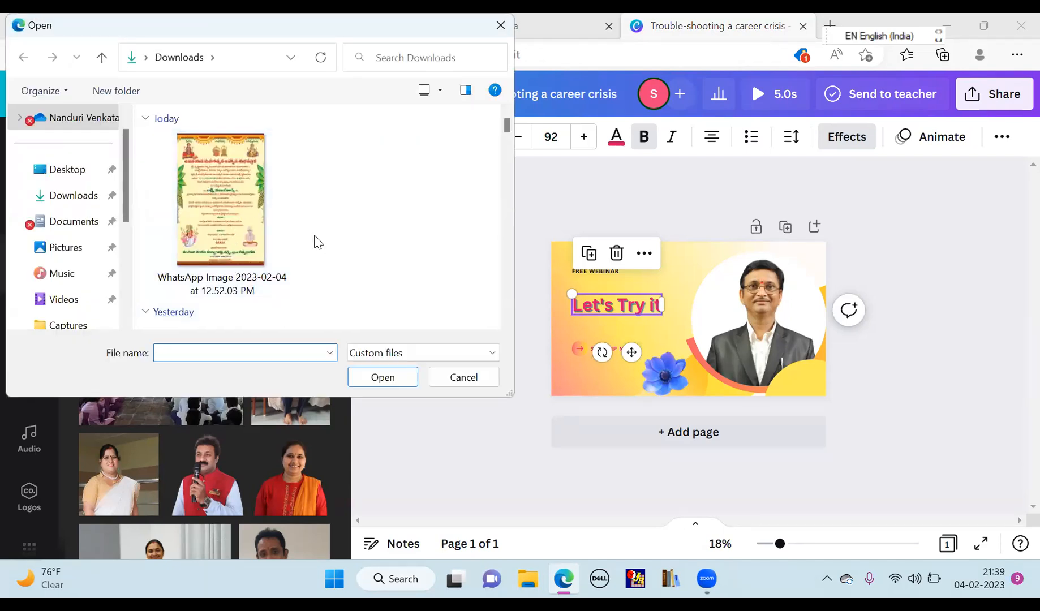
{"action": "scroll", "coordinate": [318, 242], "scroll_direction": "down", "scroll_amount": 5}
{"action": "scroll", "coordinate": [318, 242], "scroll_direction": "up", "scroll_amount": 5}
{"action": "scroll", "coordinate": [318, 242], "scroll_direction": "down", "scroll_amount": 3}
{"action": "scroll", "coordinate": [318, 242], "scroll_direction": "up", "scroll_amount": 3}
{"action": "left_click", "coordinate": [75, 172]}
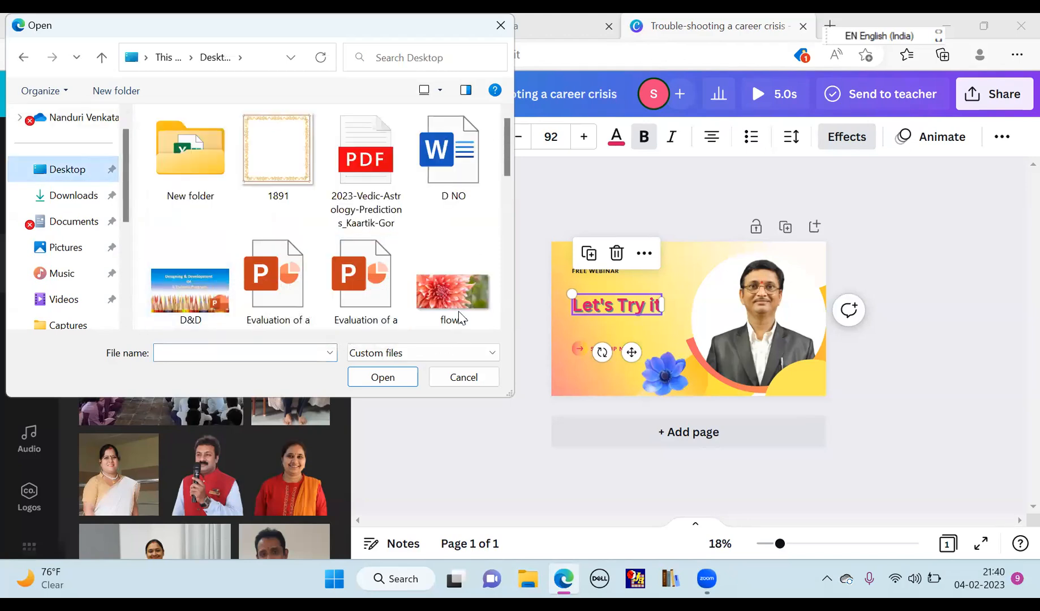
{"action": "double_click", "coordinate": [456, 293]}
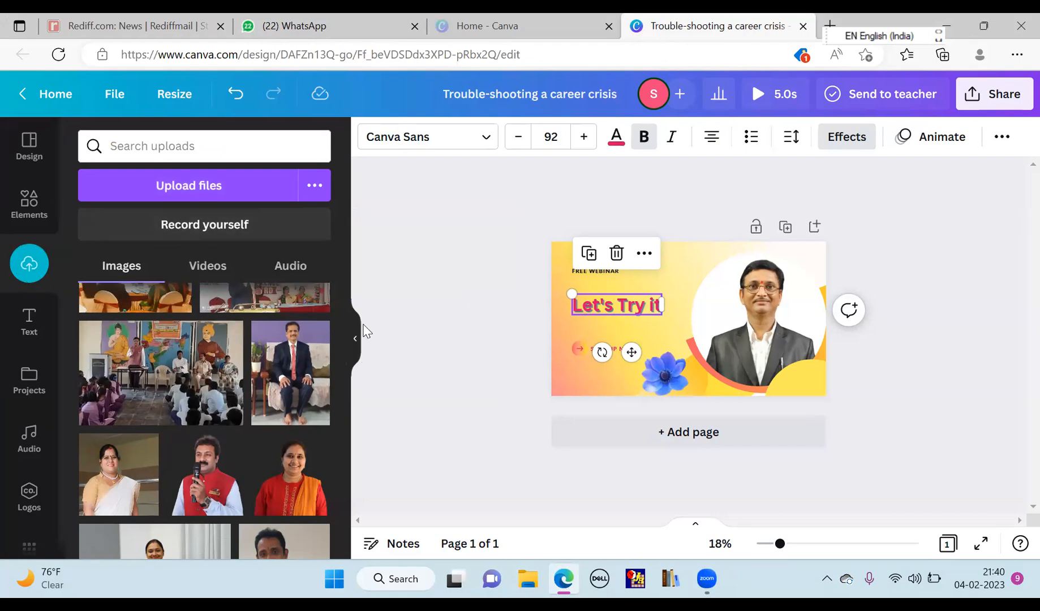
- Add the uploaded red flower photo to the cover and enlarge it to fill the whole page
{"action": "scroll", "coordinate": [339, 289], "scroll_direction": "up", "scroll_amount": 2}
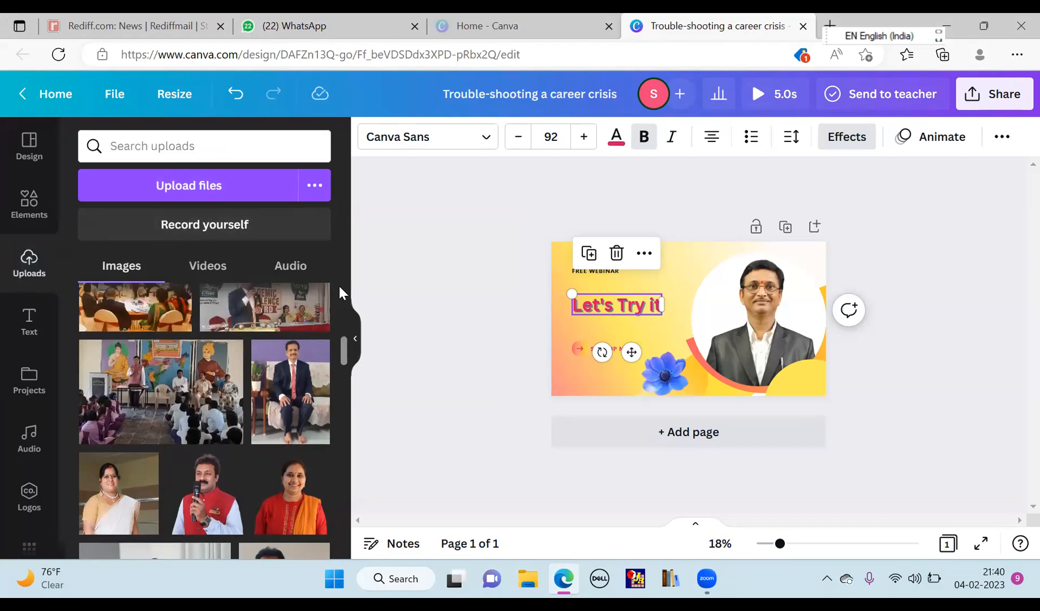
{"action": "left_click_drag", "start_coordinate": [343, 347], "coordinate": [348, 222]}
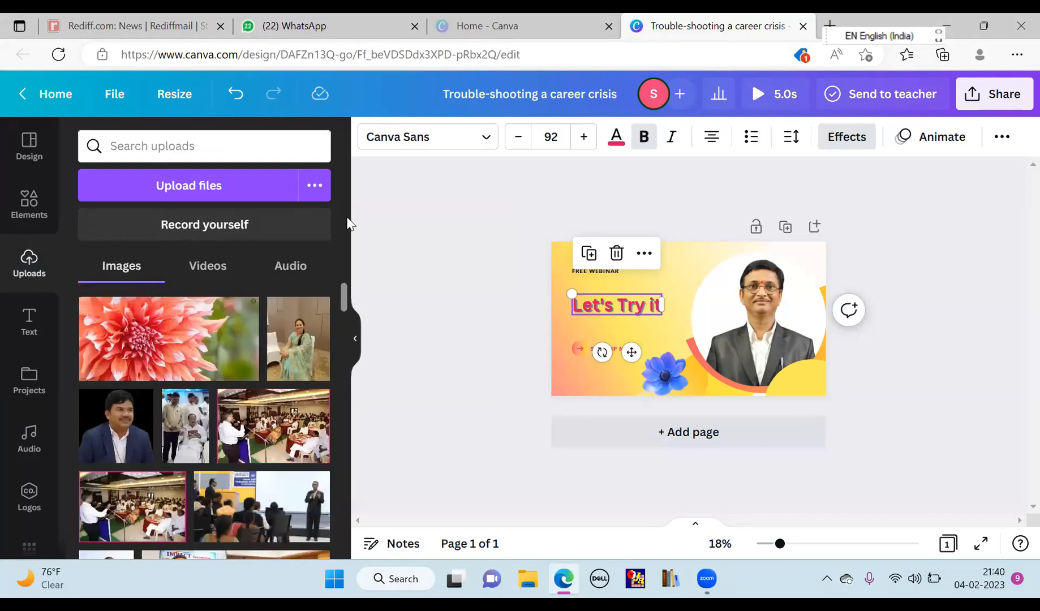
{"action": "left_click", "coordinate": [185, 329]}
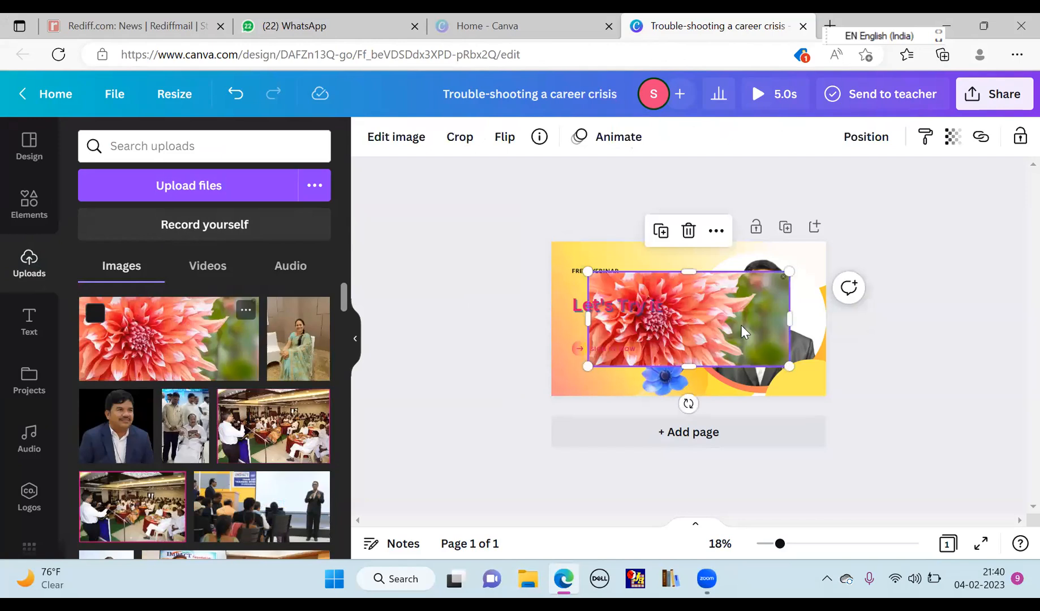
{"action": "mouse_move", "coordinate": [627, 264]}
{"action": "left_mouse_down"}
{"action": "mouse_move", "coordinate": [623, 252]}
{"action": "mouse_move", "coordinate": [640, 283]}
{"action": "mouse_move", "coordinate": [640, 269]}
{"action": "left_mouse_up"}
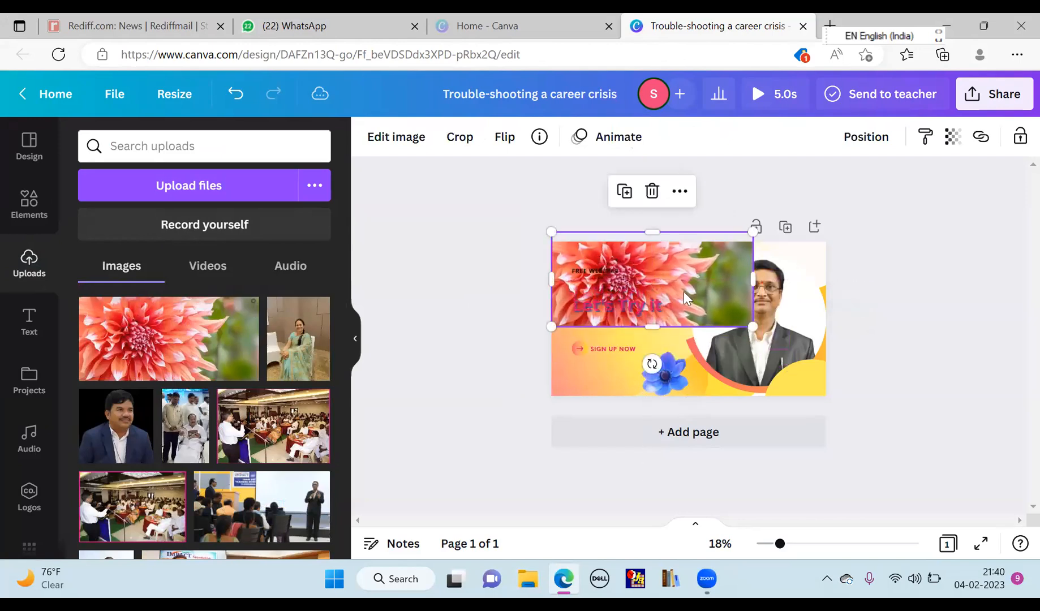
{"action": "left_click_drag", "start_coordinate": [758, 332], "coordinate": [763, 367]}
{"action": "left_click_drag", "start_coordinate": [689, 271], "coordinate": [684, 245]}
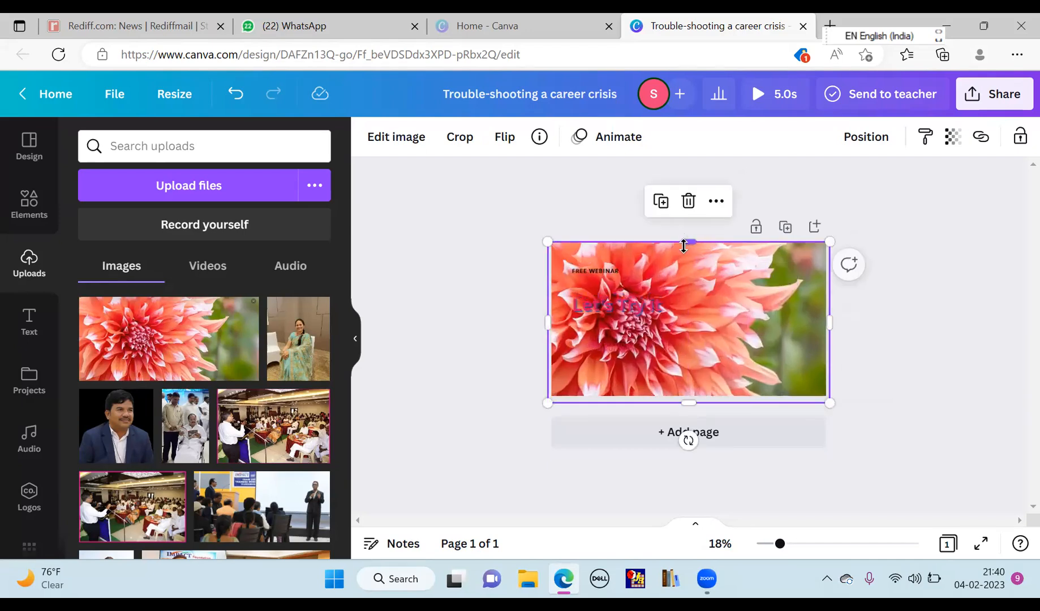
- Send the flower photo to the back, behind the other cover elements
{"action": "right_click", "coordinate": [685, 317]}
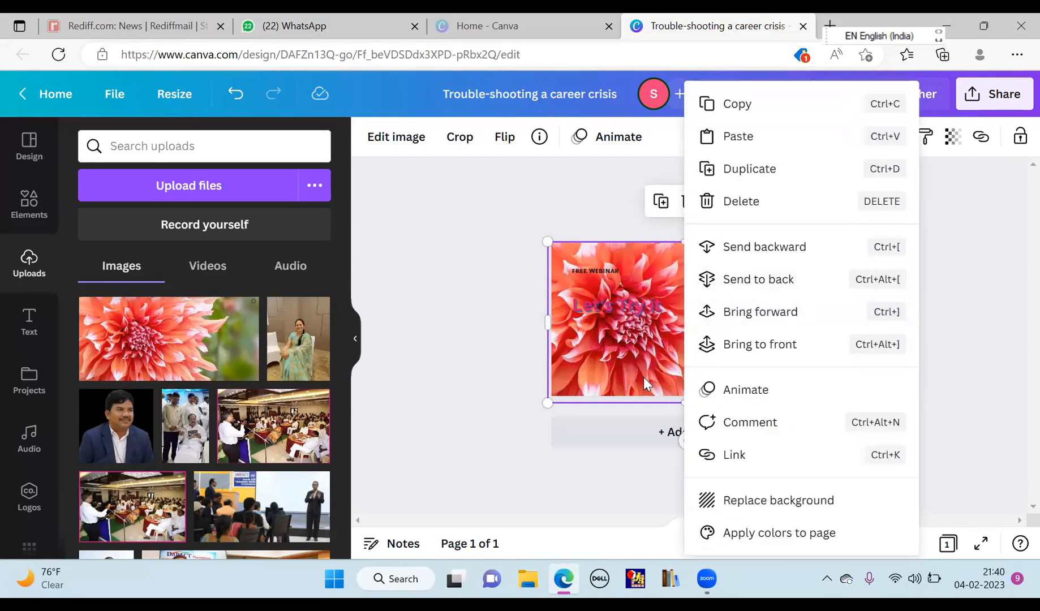
{"action": "left_click", "coordinate": [781, 288]}
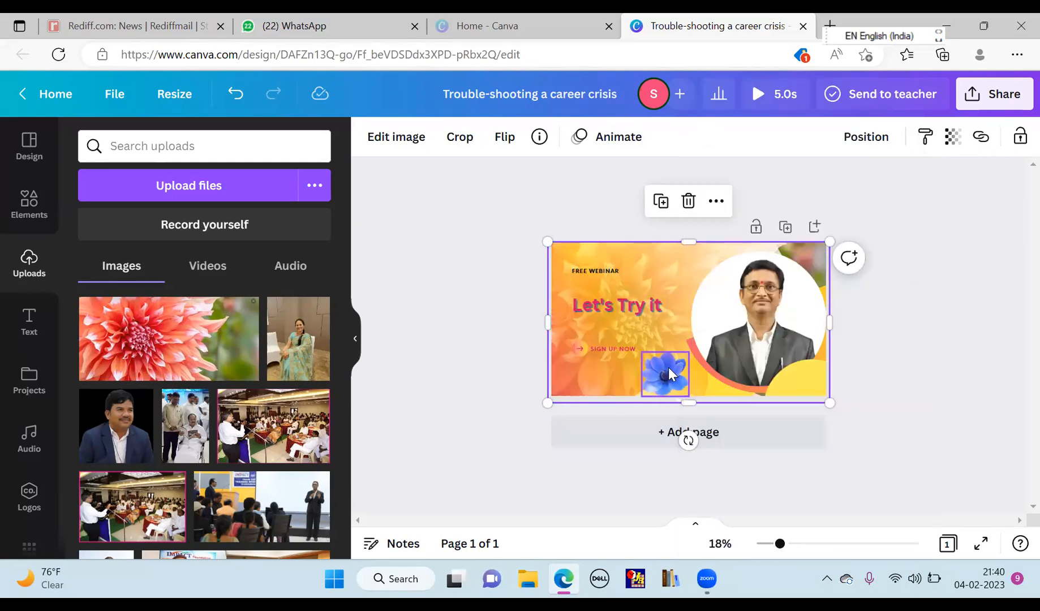
{"action": "mouse_move", "coordinate": [454, 578]}
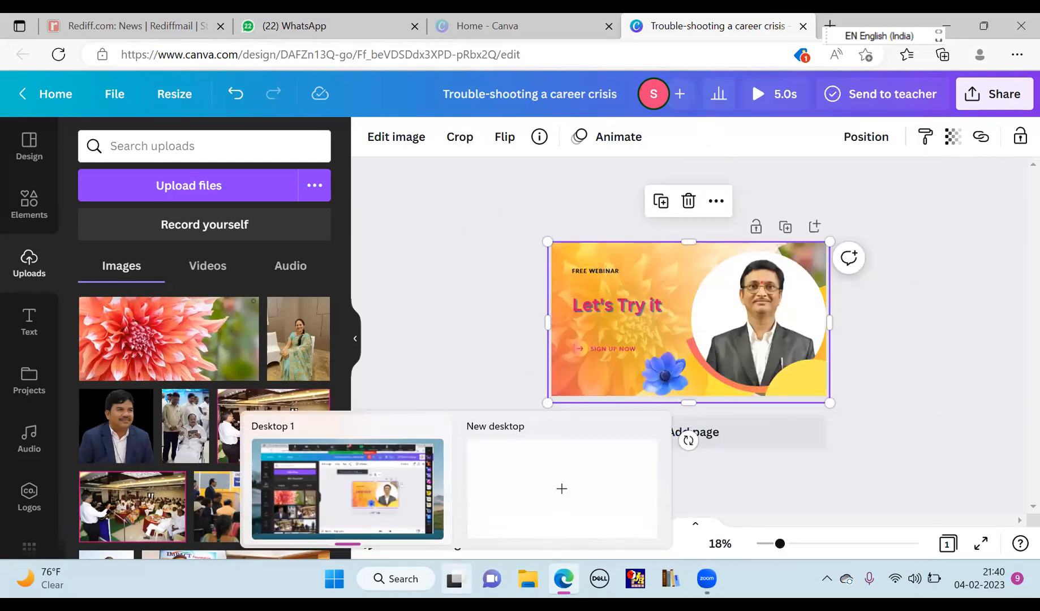